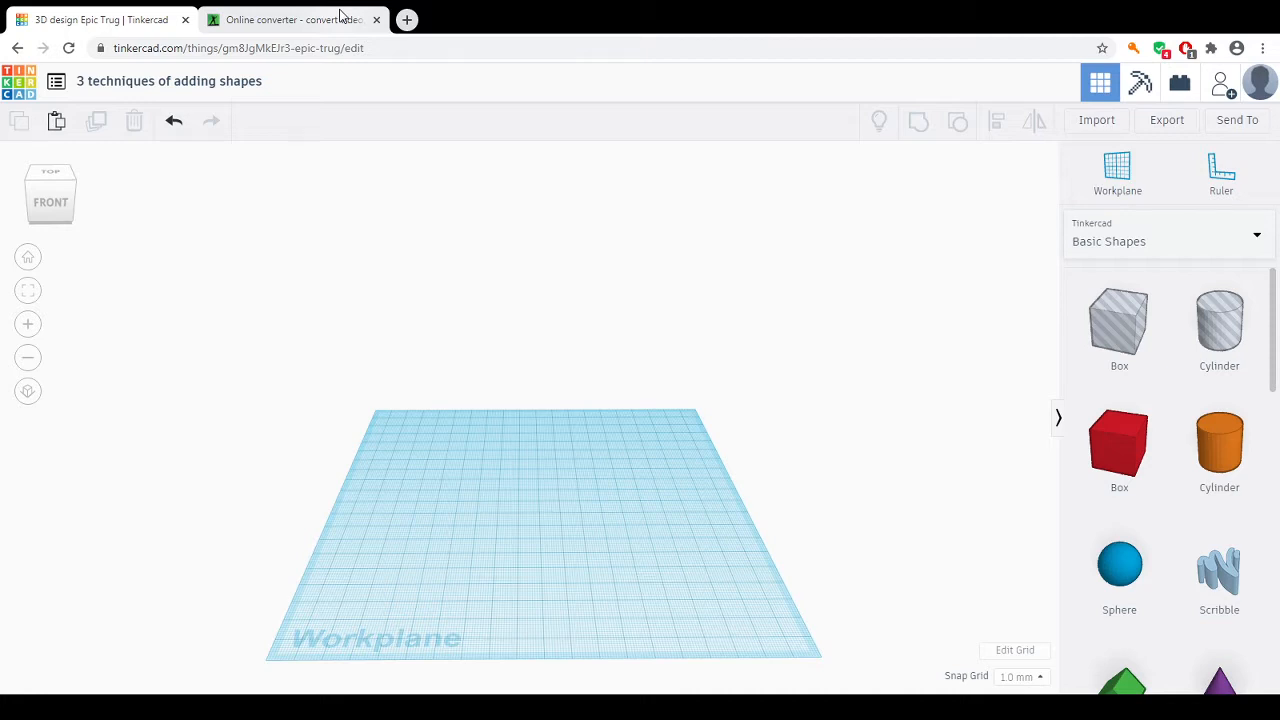
Step: Switch to the Online-Convert website and search its supported file types for a conversion from jpeg to svg
click(300, 19)
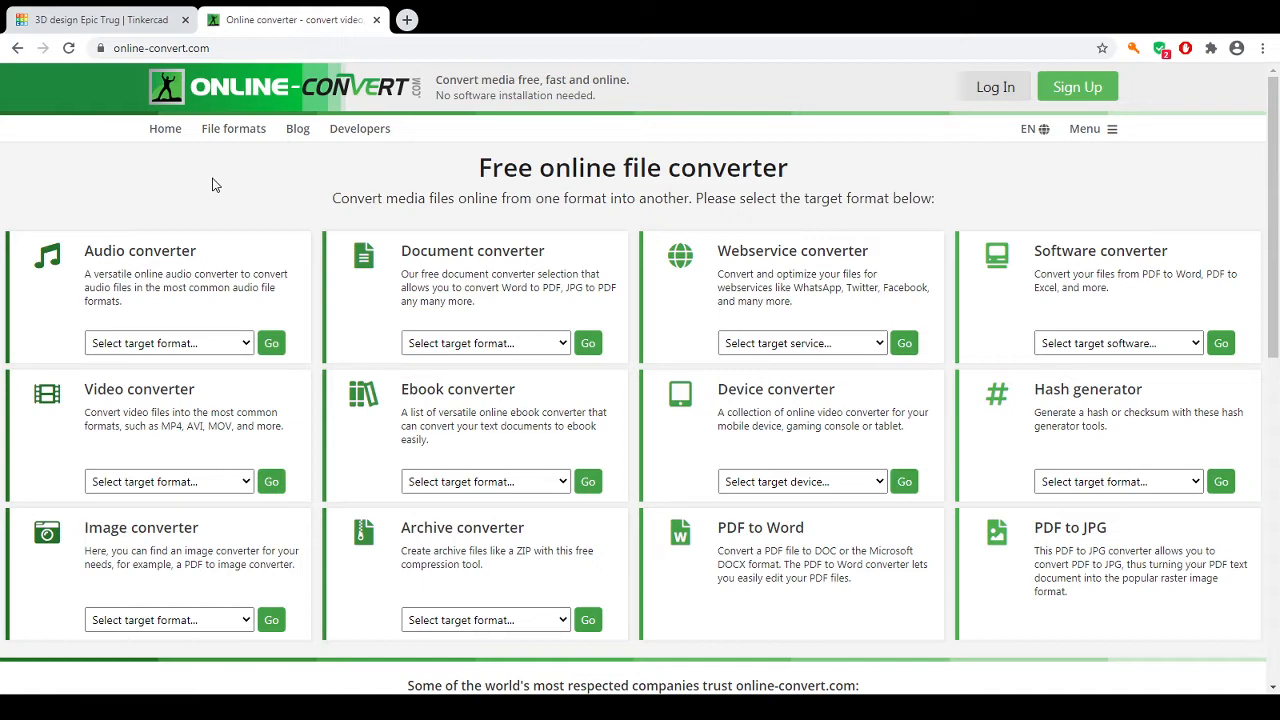
scroll(213, 182, down, 5)
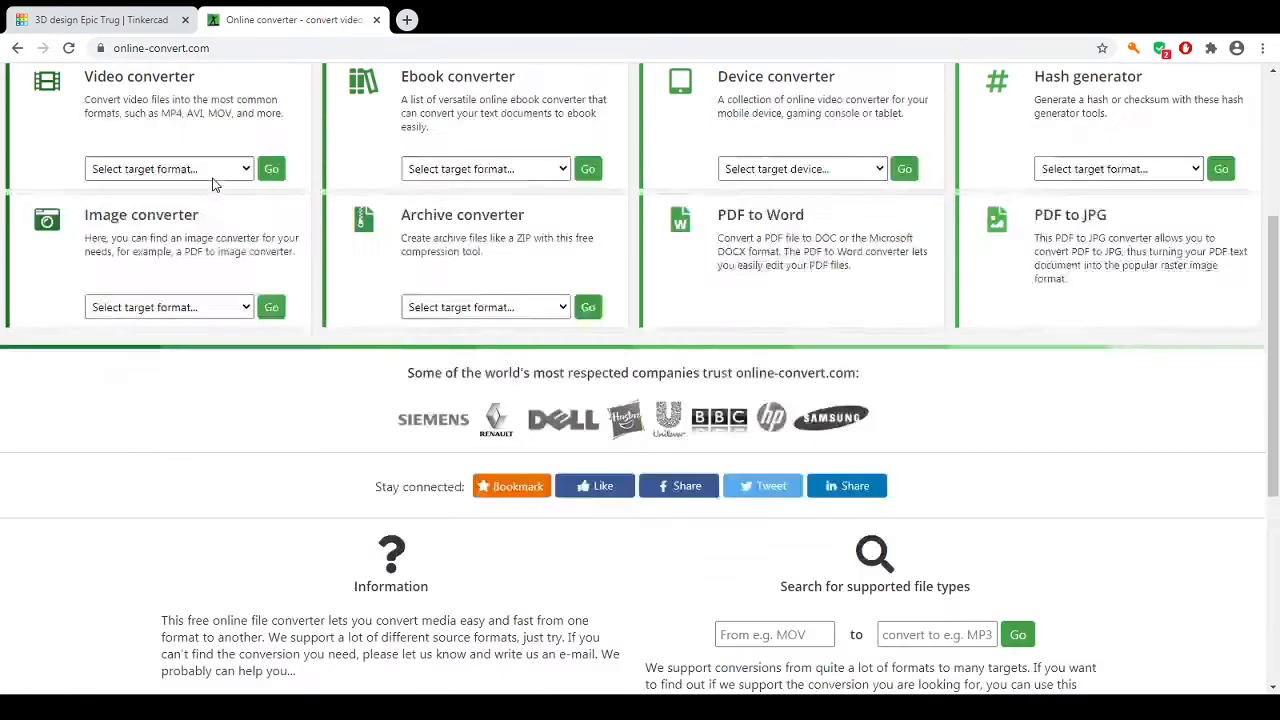
scroll(686, 489, up, 5)
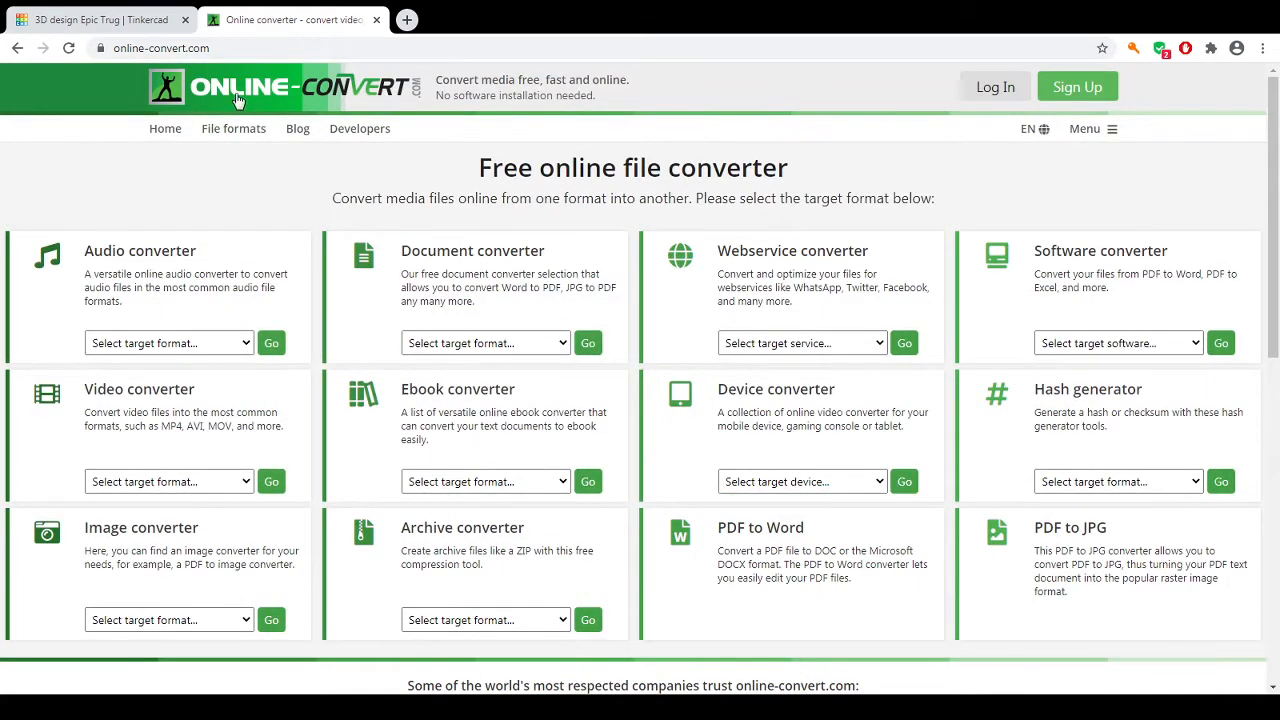
scroll(790, 550, down, 3)
click(775, 627)
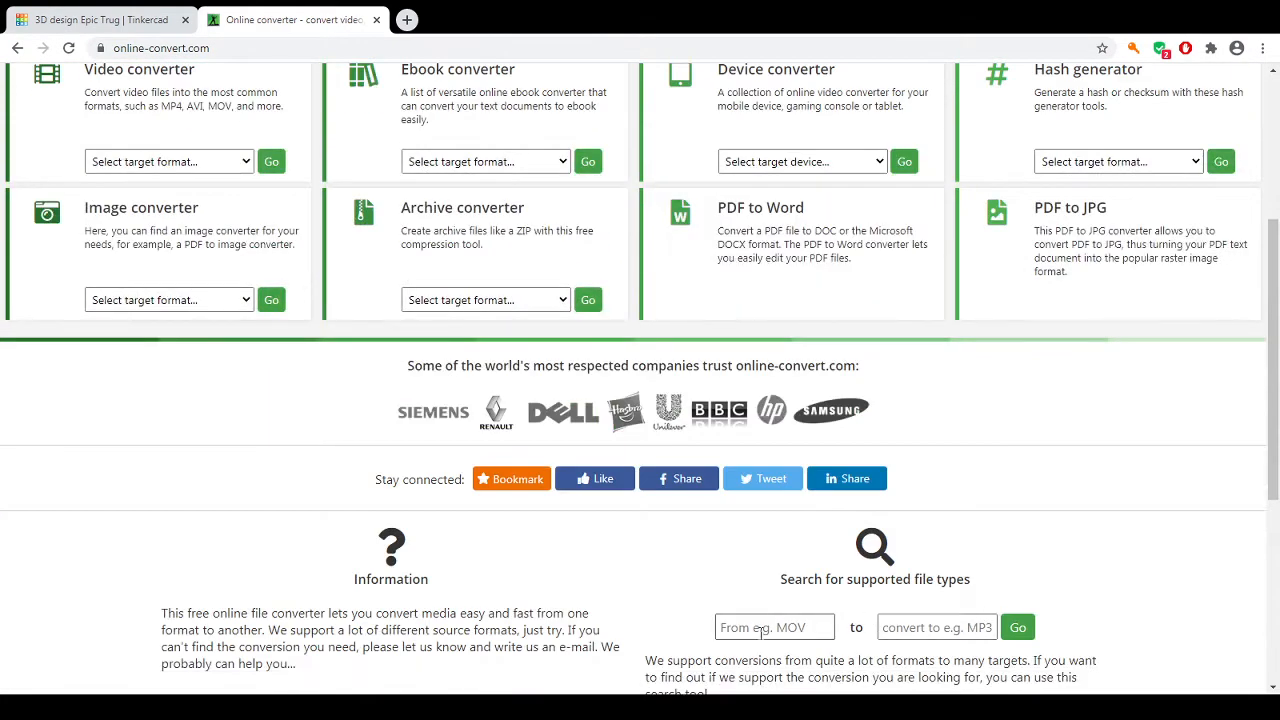
text(jpeg)
click(919, 627)
text(svg)
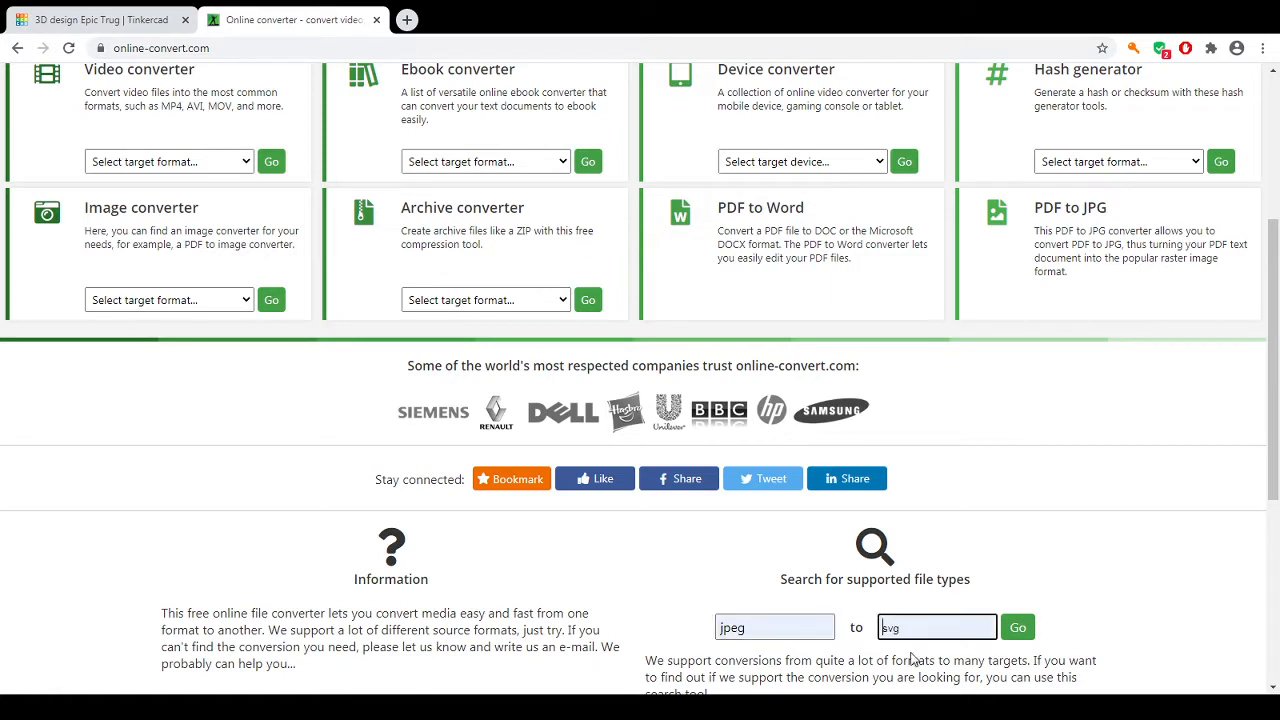
click(1017, 628)
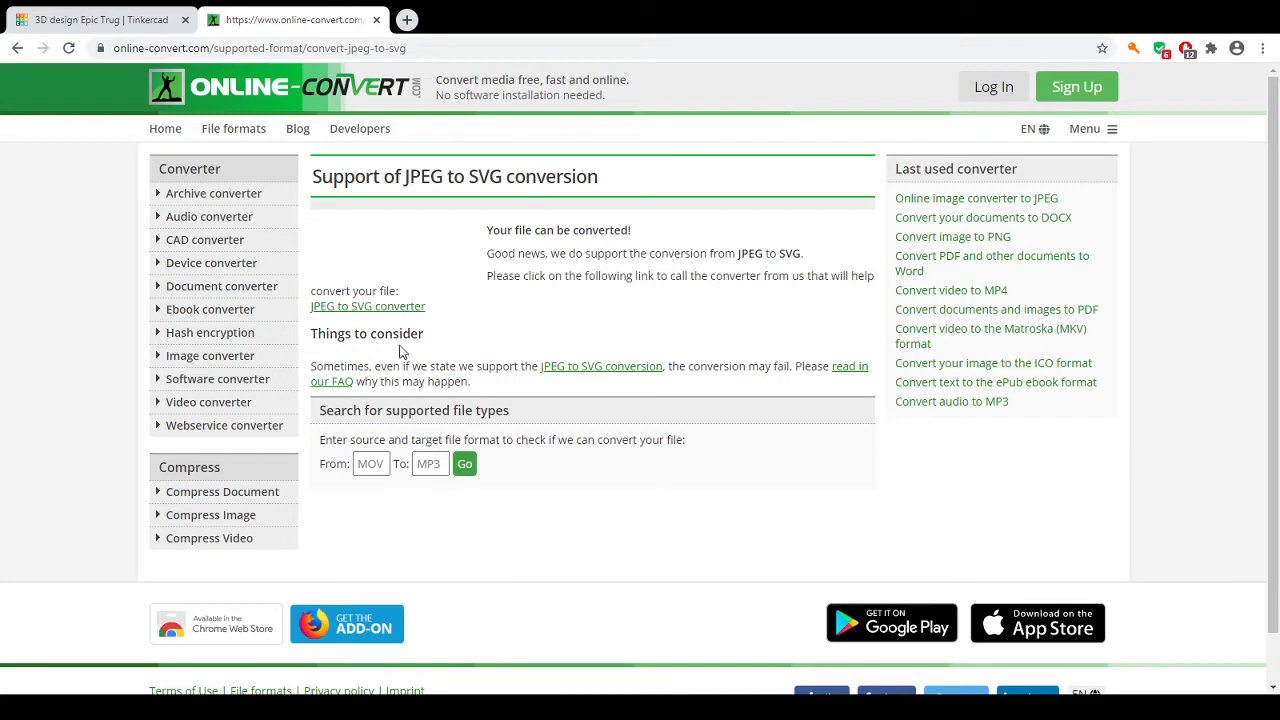
Step: Convert bass.jpg with the JPEG to SVG converter and download the resulting bass.svg
click(398, 308)
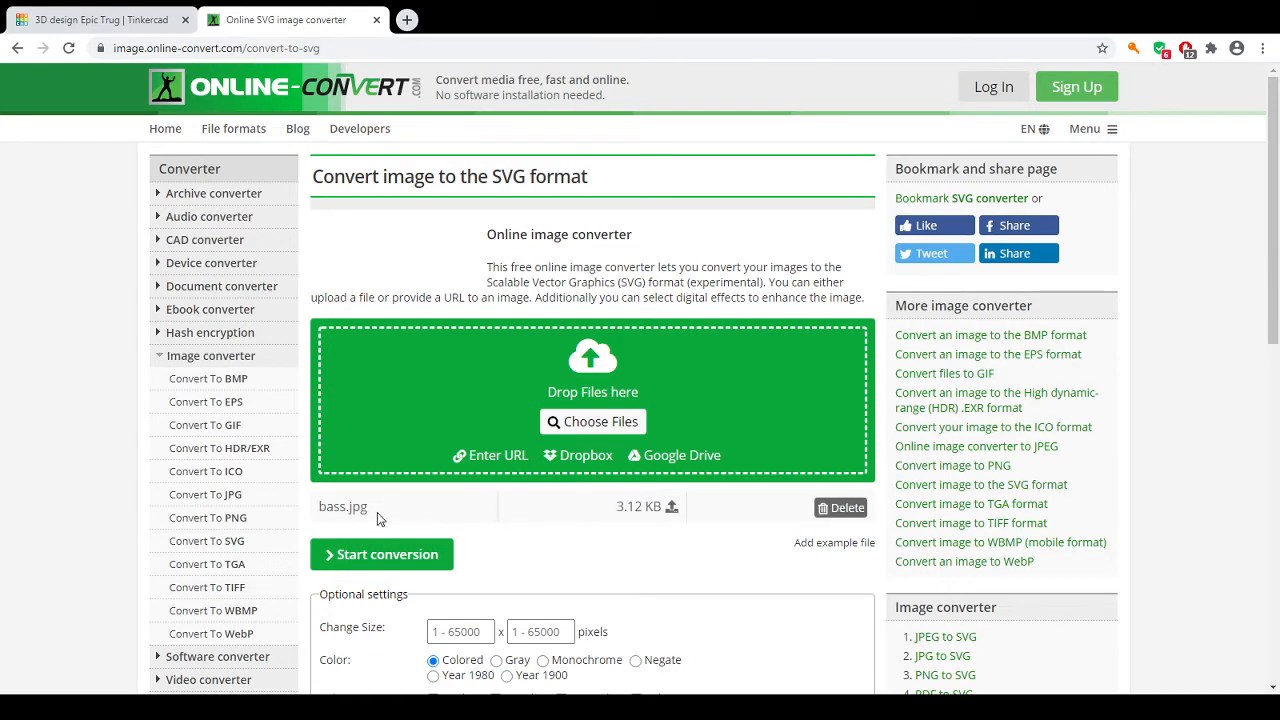
click(464, 552)
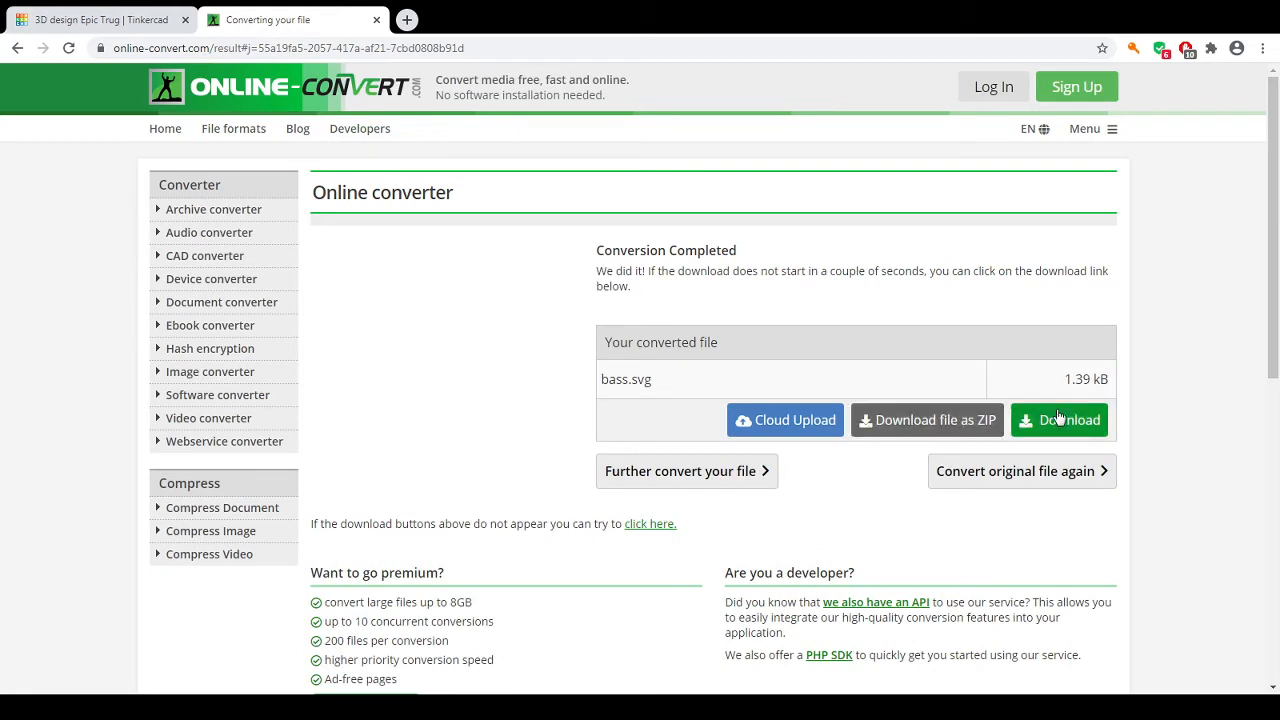
click(1060, 422)
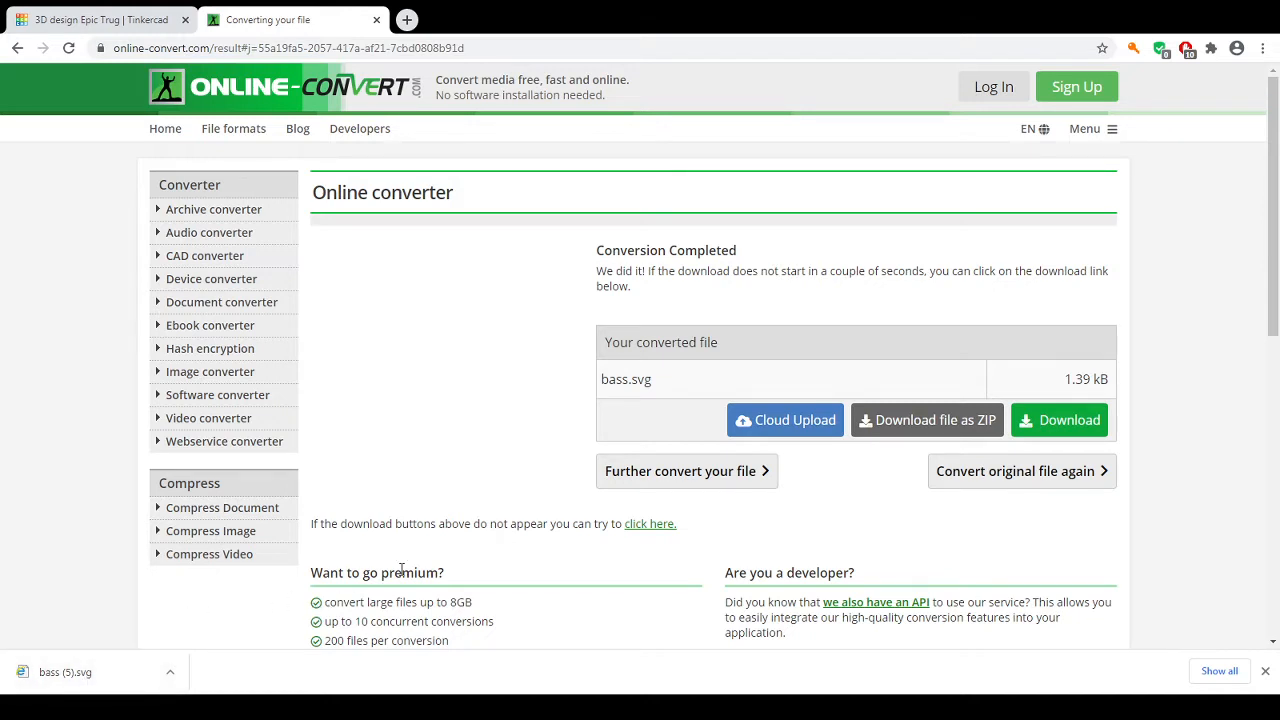
Step: Close the converter page and import bass (5).svg into the Tinkercad design, centred on the artboard at a scale of 50
click(379, 20)
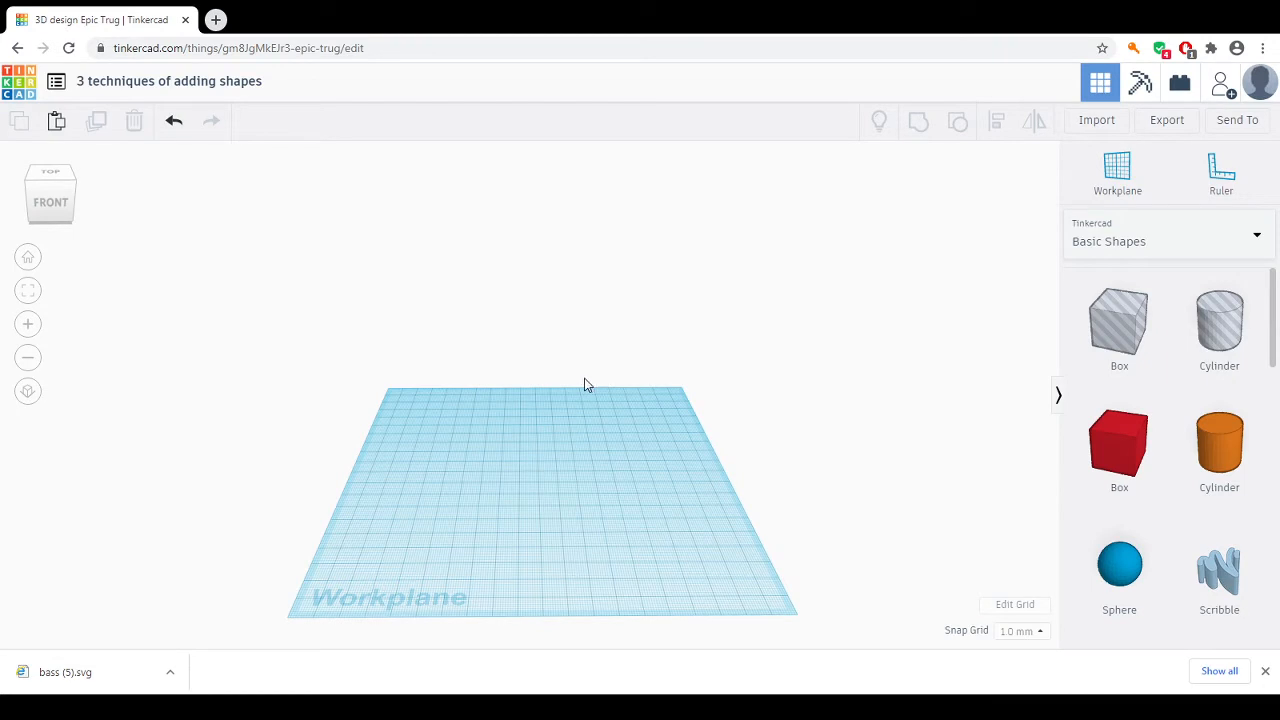
click(1104, 120)
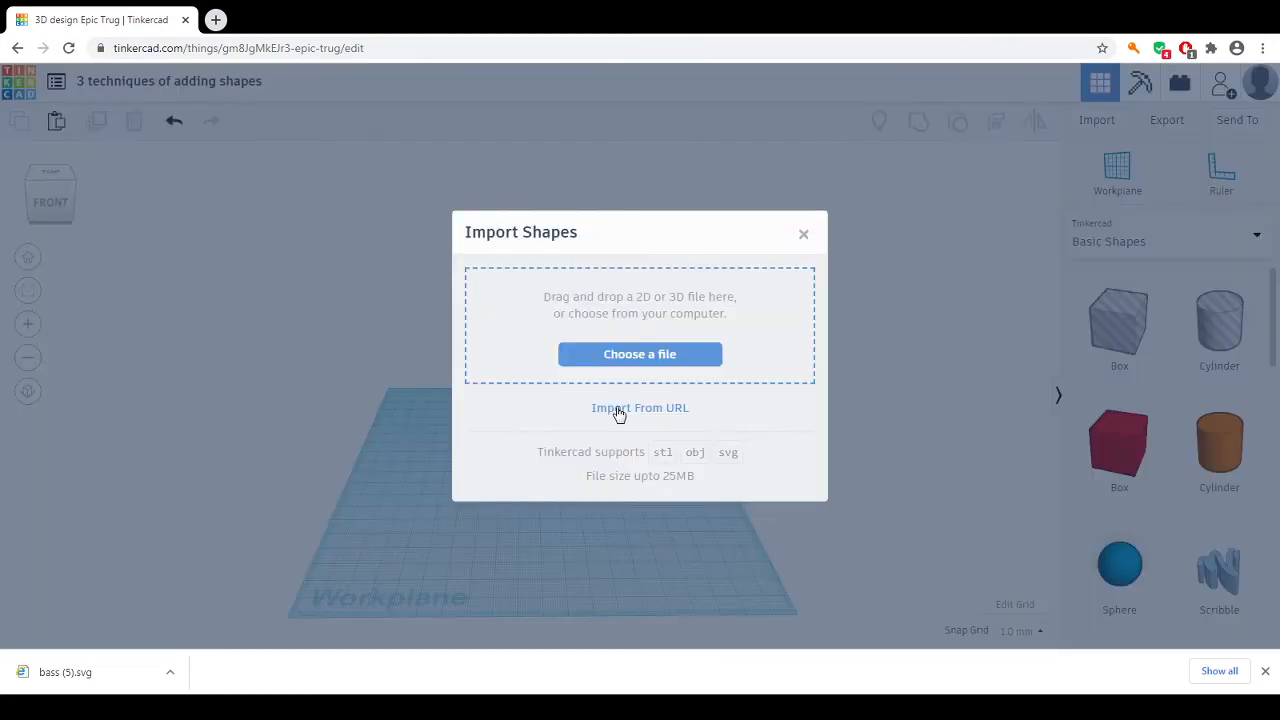
click(624, 365)
click(799, 670)
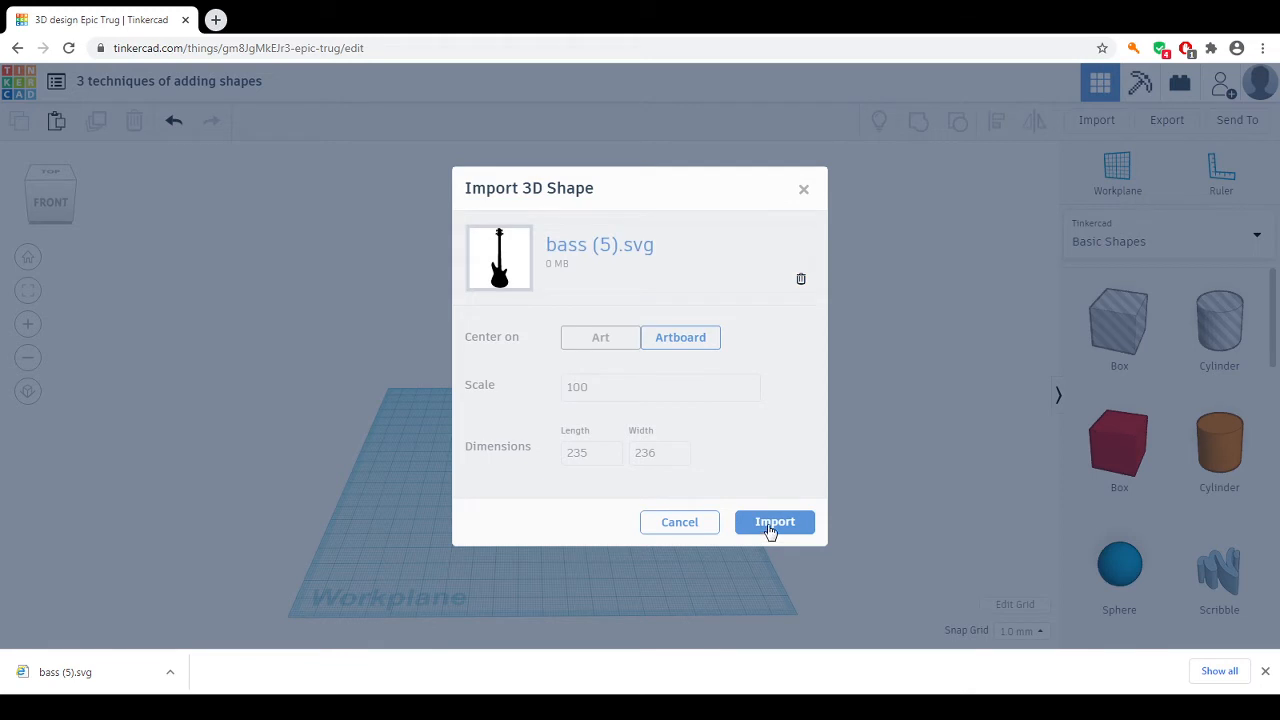
drag(606, 387, 548, 392)
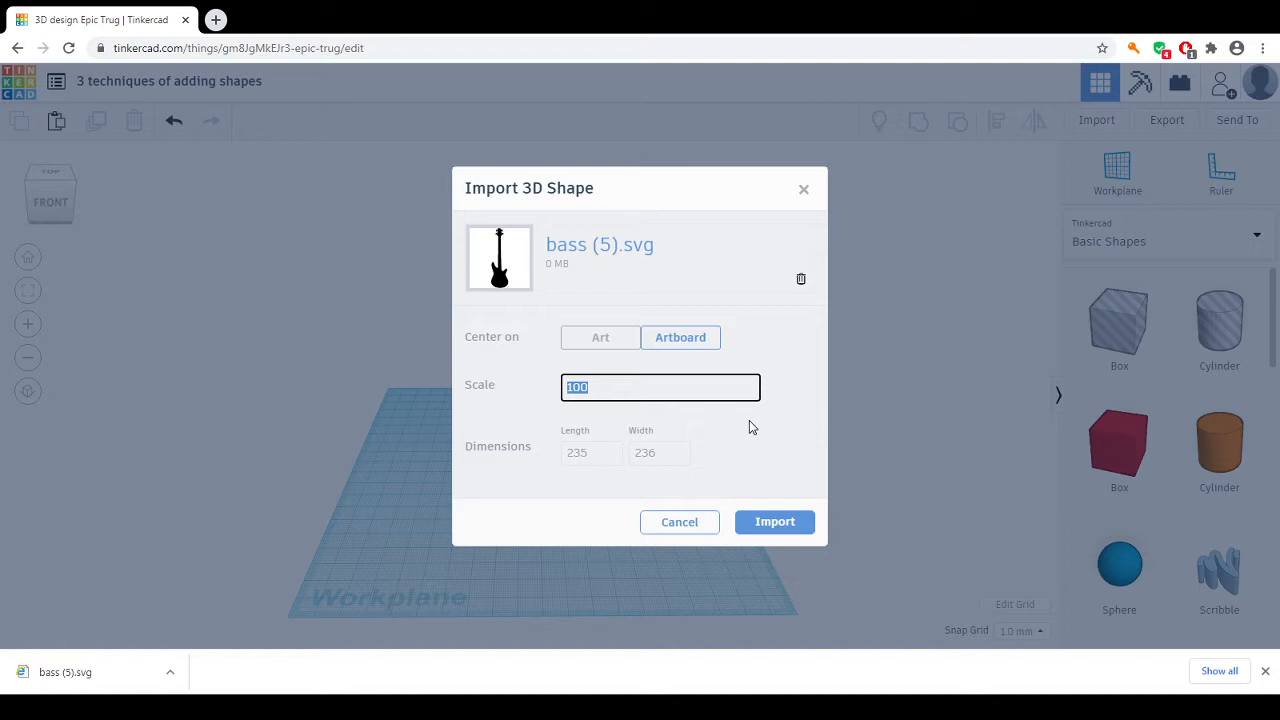
text(50)
click(772, 524)
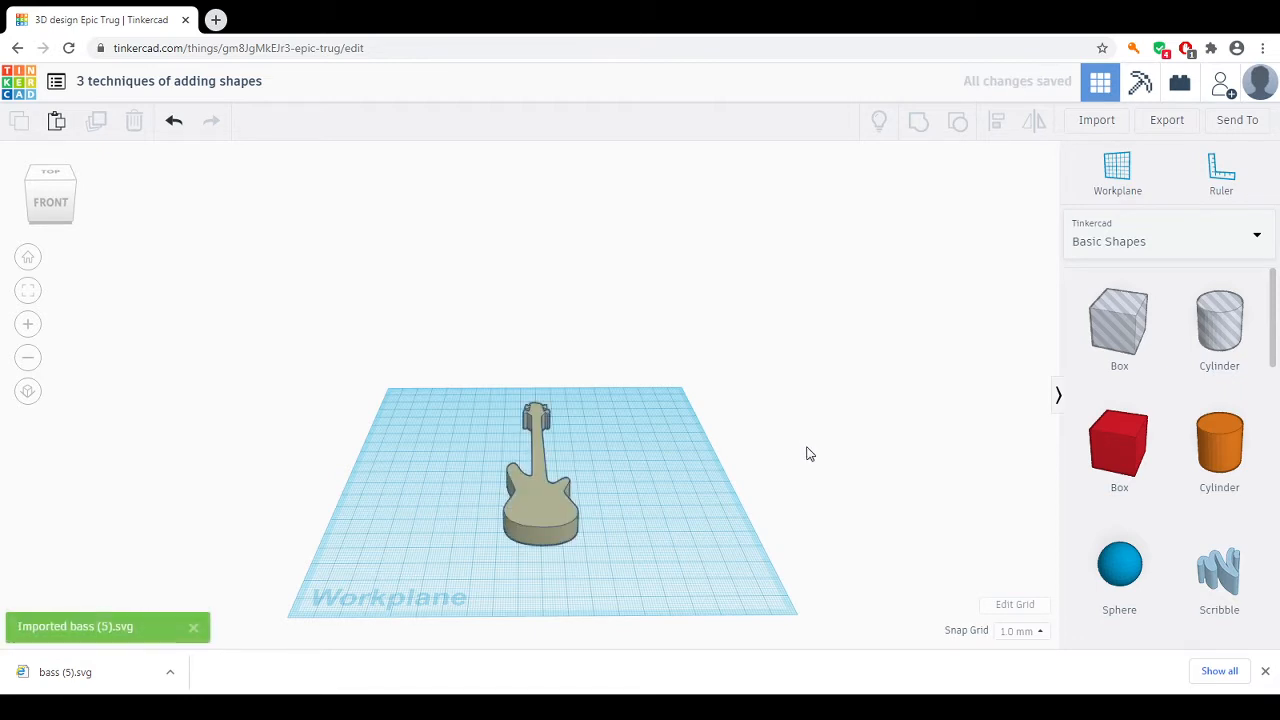
Step: Set the imported guitar's height to 8 mm
right_drag(817, 477, 700, 481)
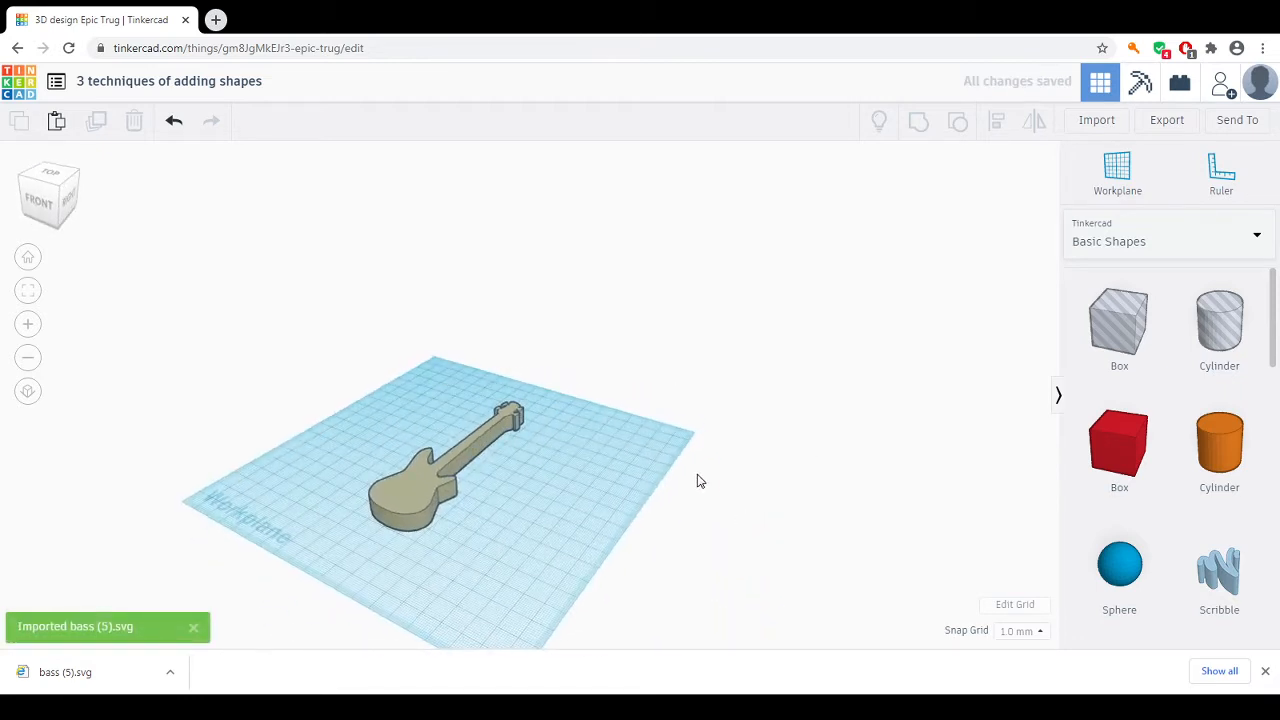
click(409, 481)
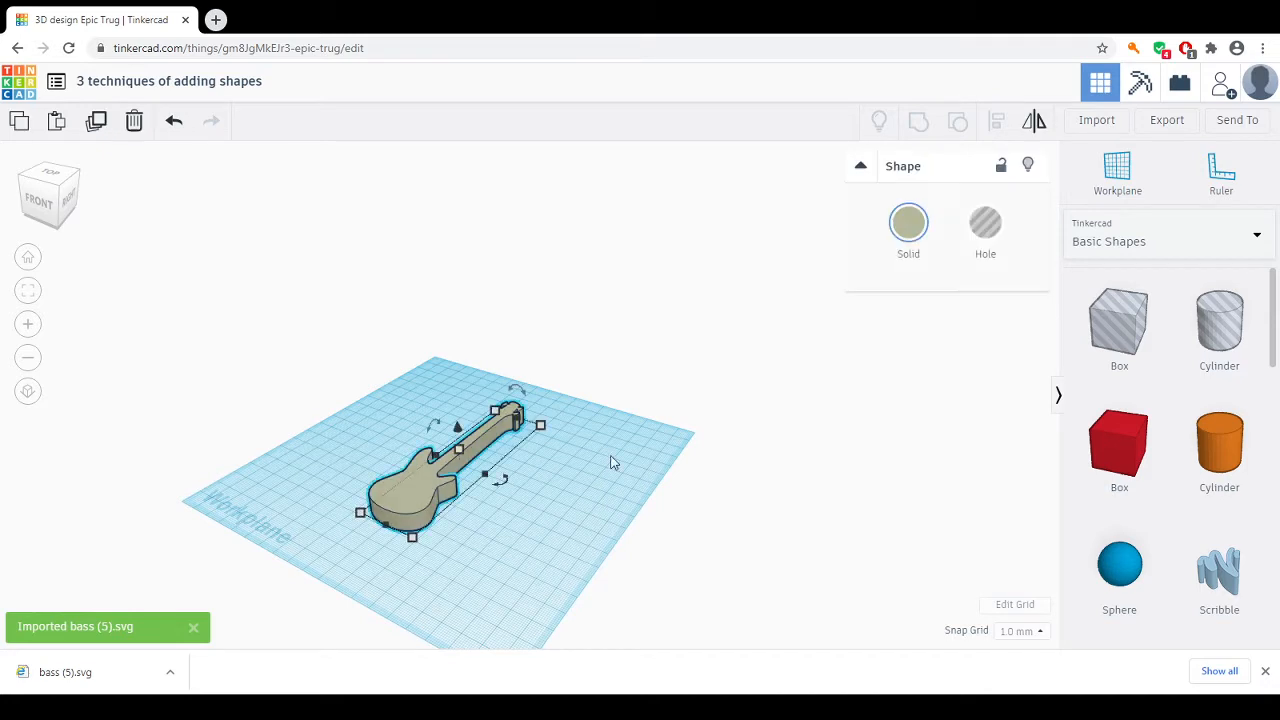
click(862, 168)
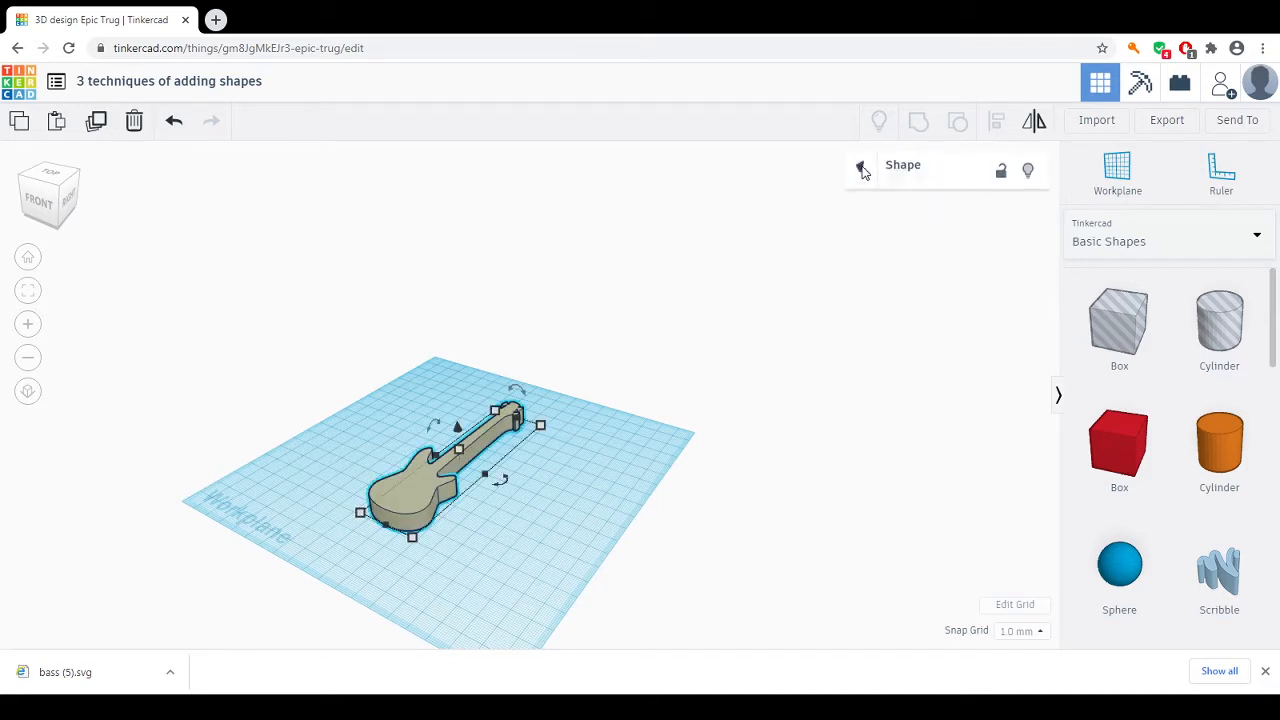
click(862, 168)
click(413, 537)
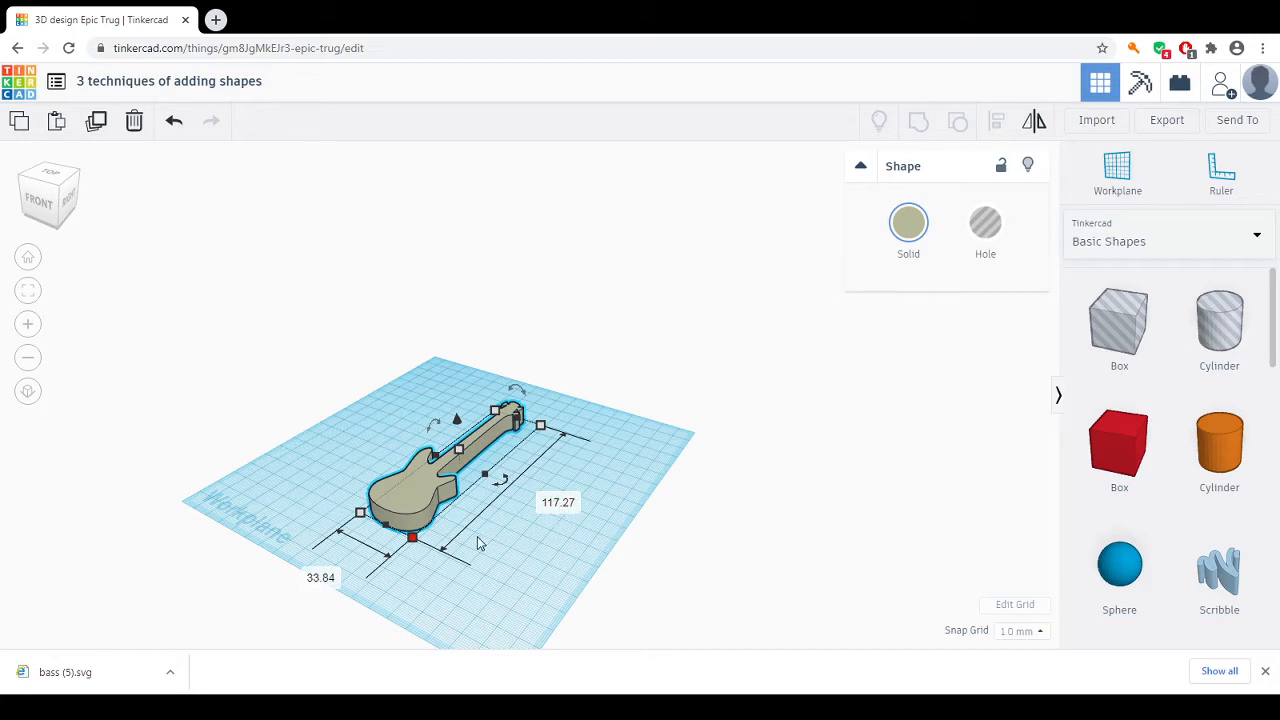
click(459, 451)
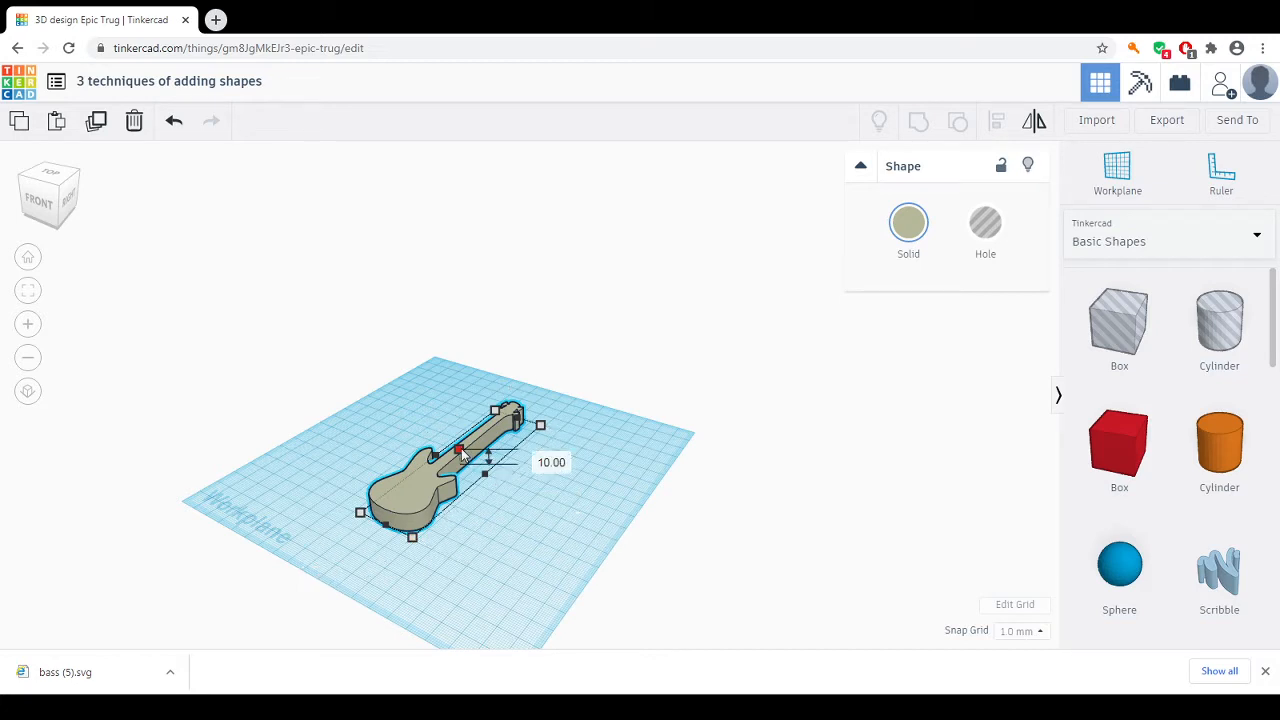
drag(463, 457, 463, 459)
click(537, 458)
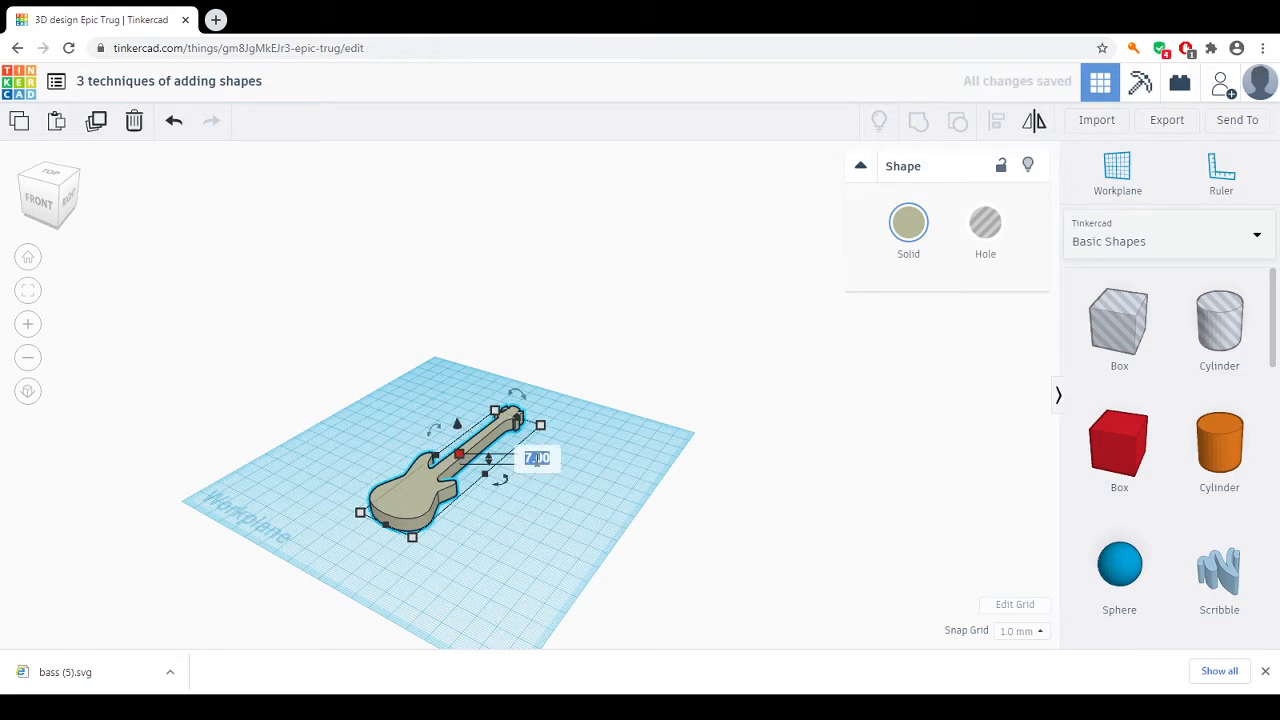
text(8)
key(Return)
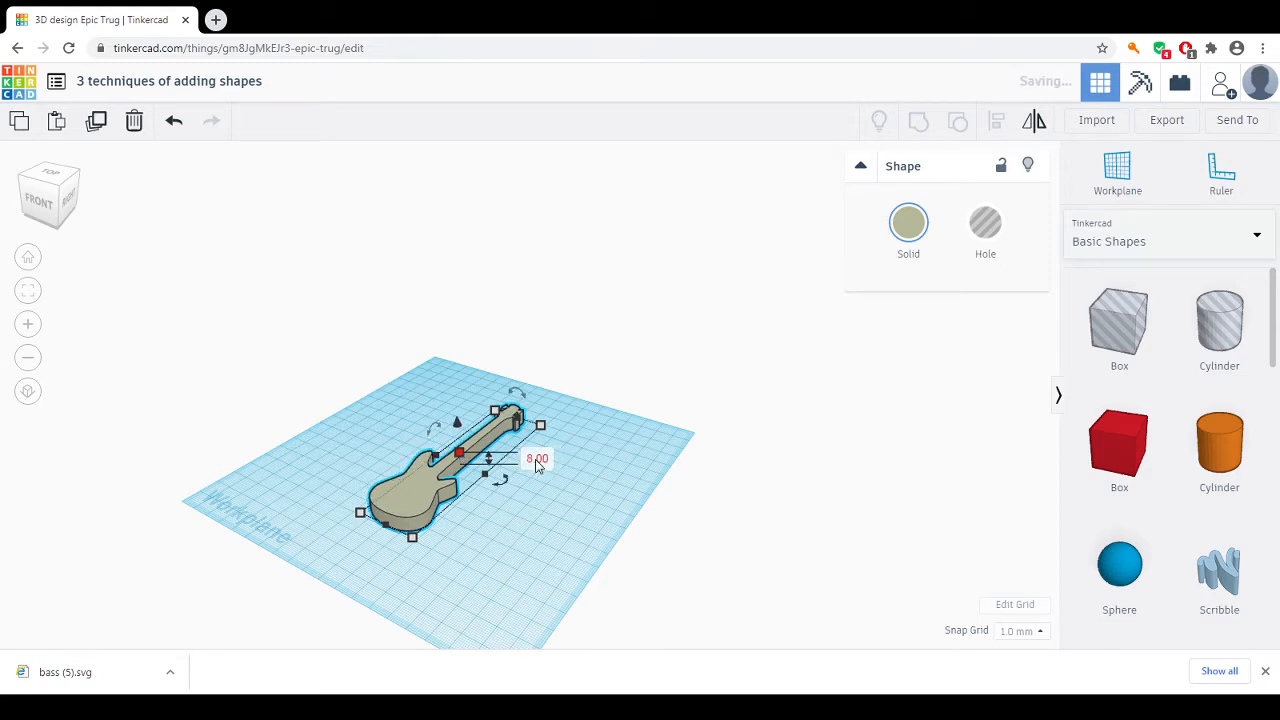
click(743, 555)
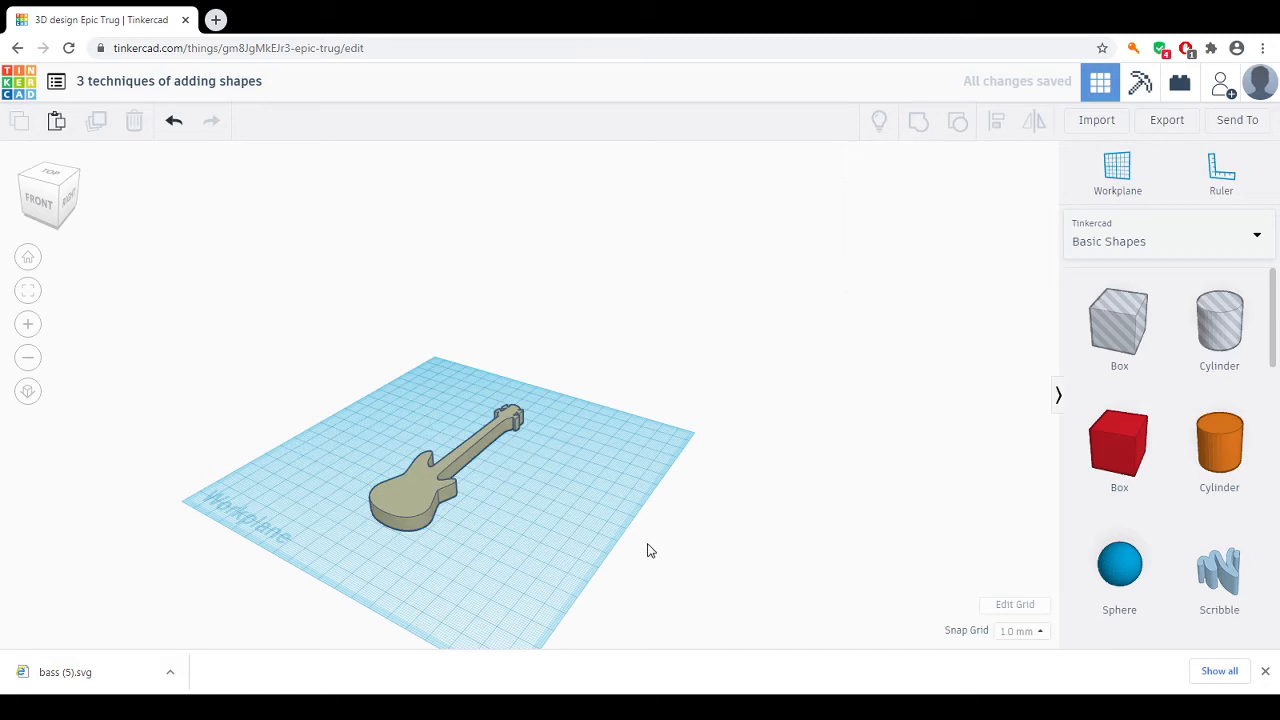
Step: Place a solid red box beside the guitar and set its height to 10, width to 60 and length to 80
mouse_move(646, 549)
right_down()
mouse_move(606, 529)
mouse_move(690, 553)
mouse_move(634, 537)
mouse_move(660, 540)
right_up()
drag(1120, 443, 516, 508)
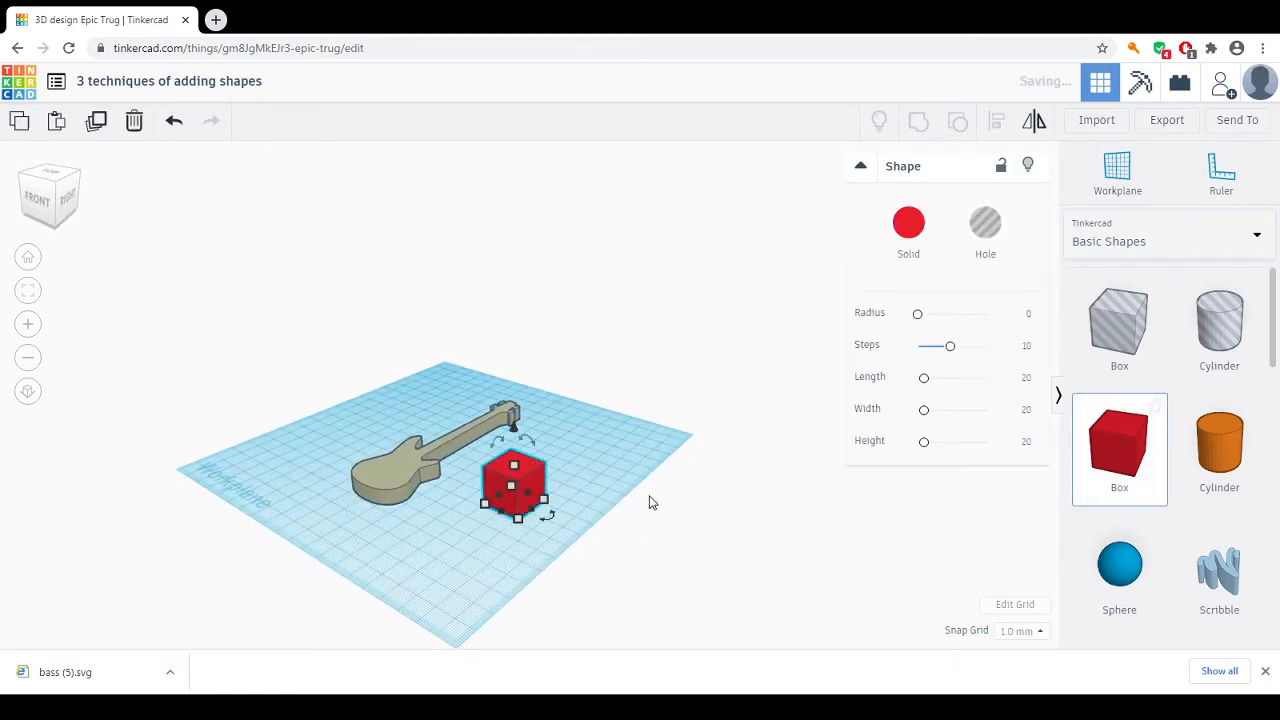
click(1027, 444)
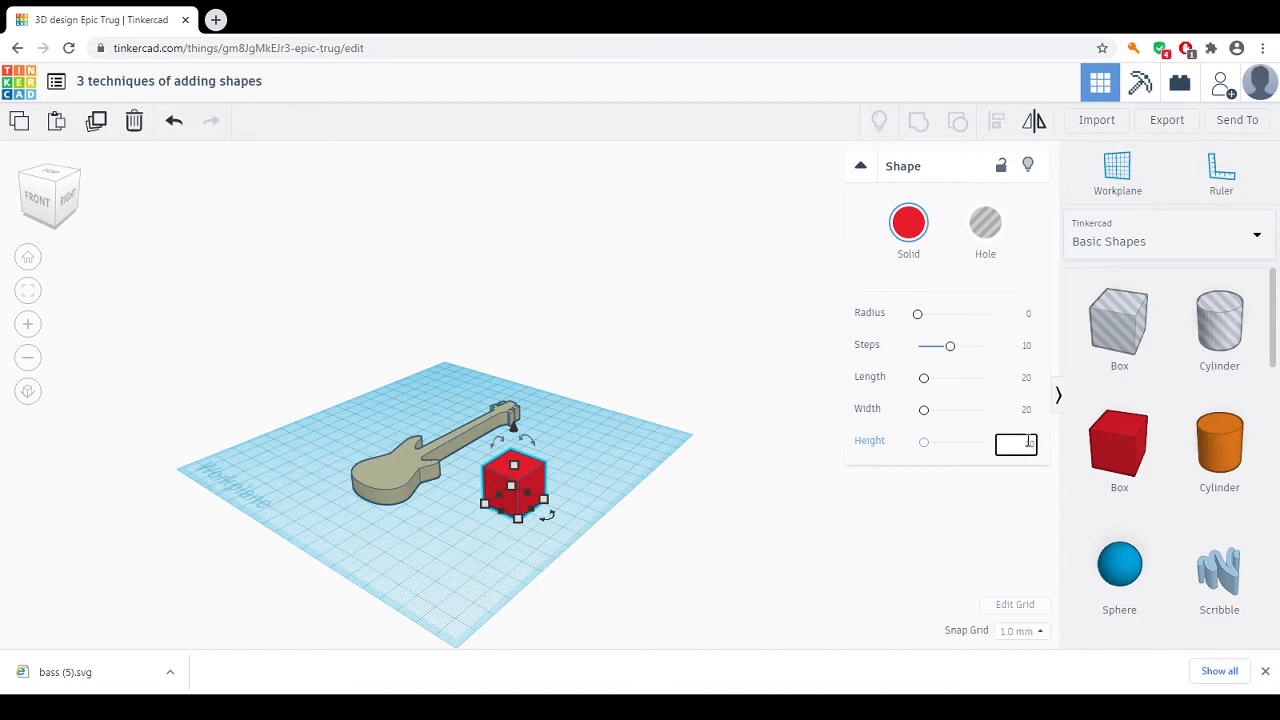
click(1027, 410)
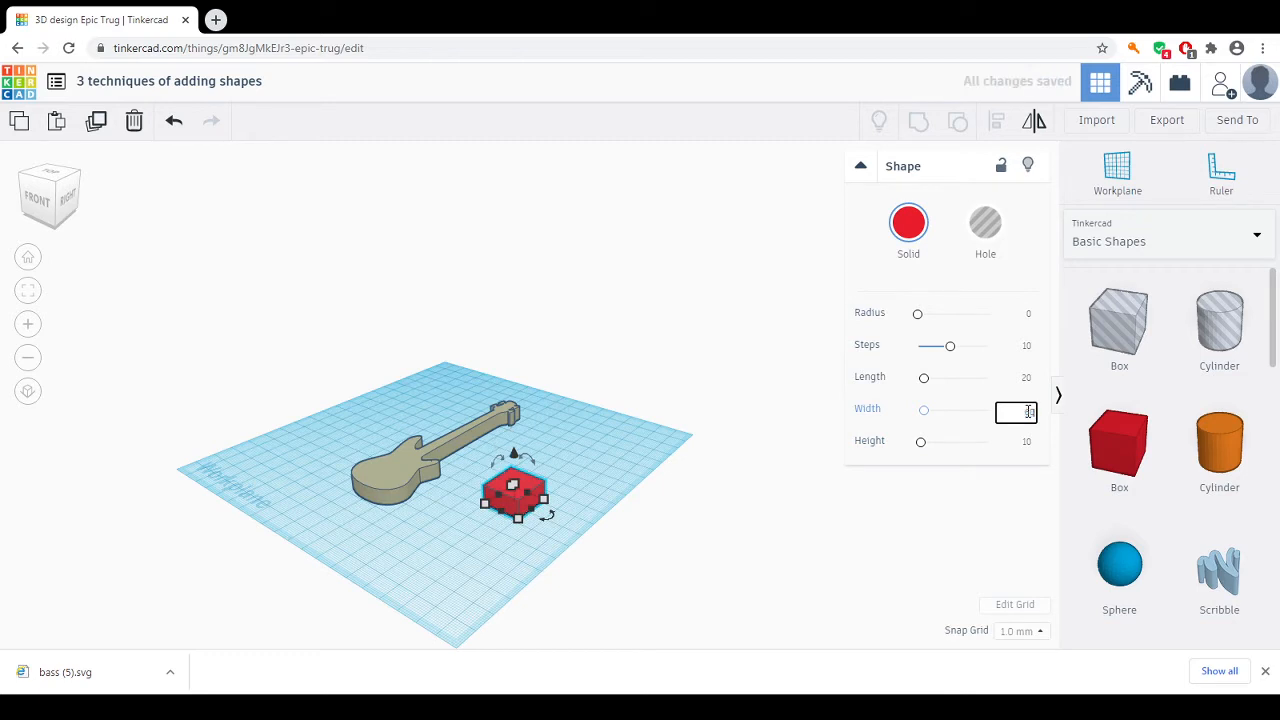
text(60)
click(1027, 378)
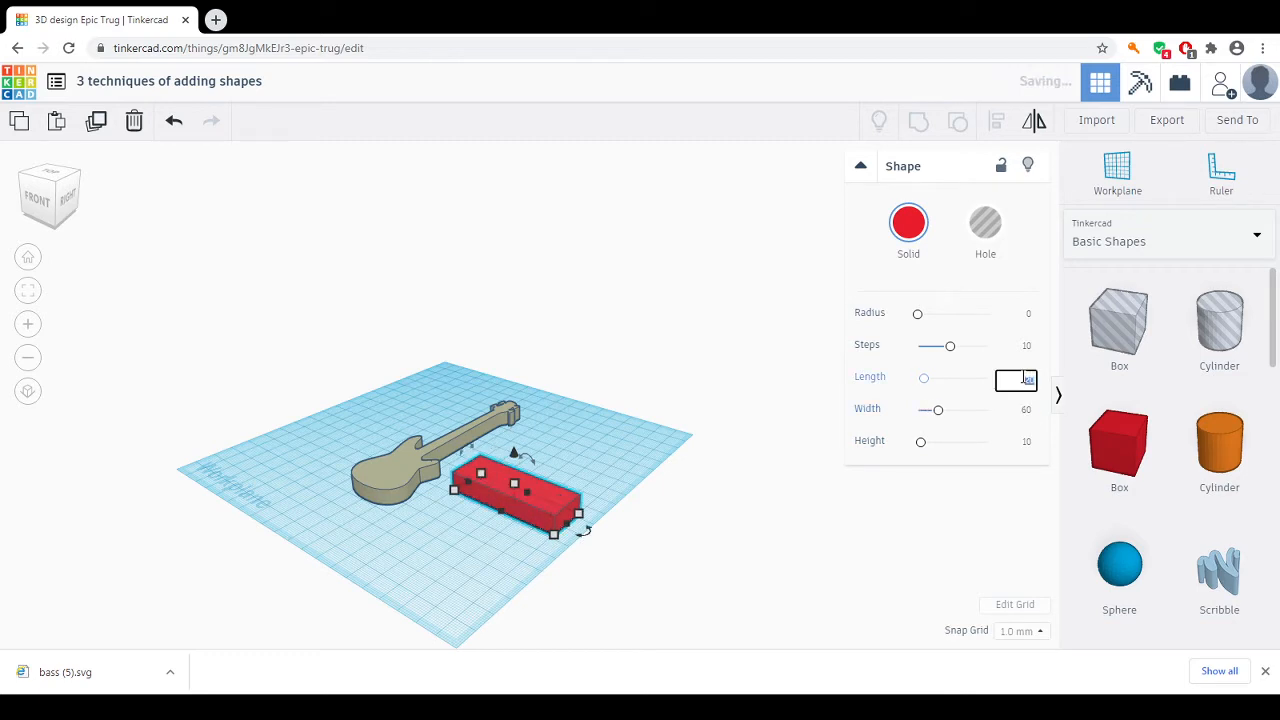
text(80)
key(Return)
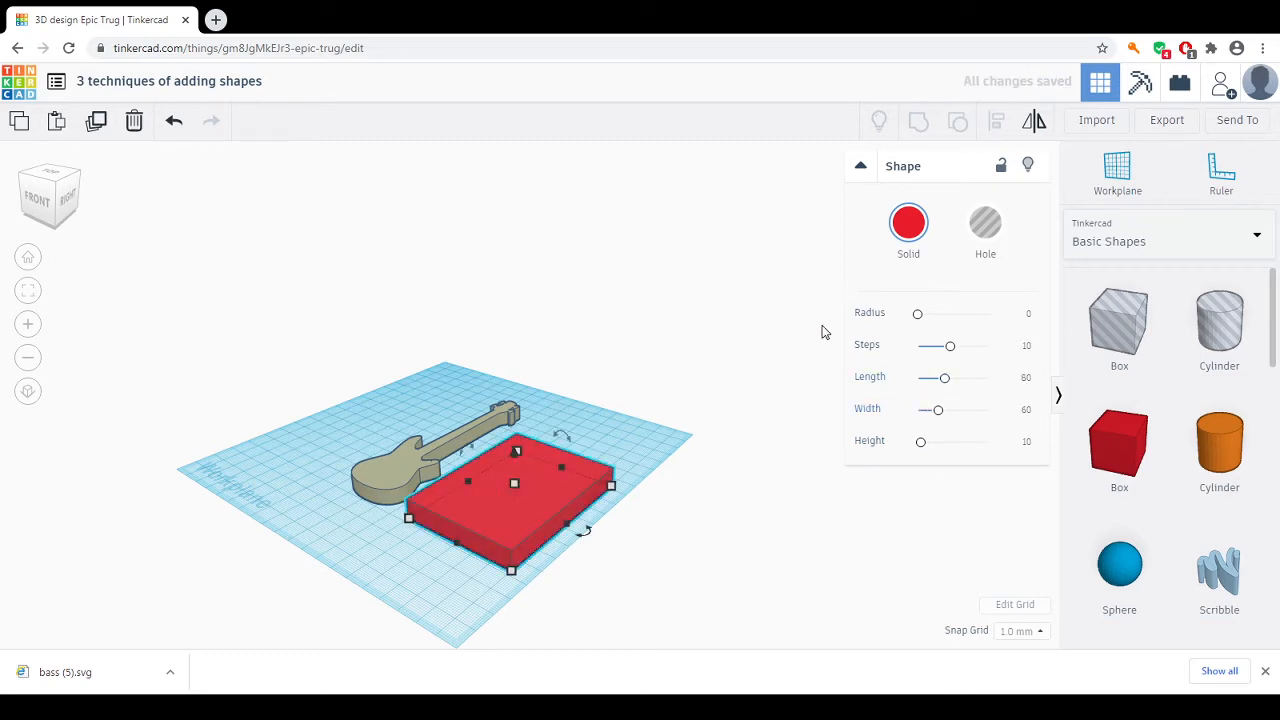
Step: Rotate the guitar about its long axis so that it stands upright on its side edge
scroll(449, 442, up, 3)
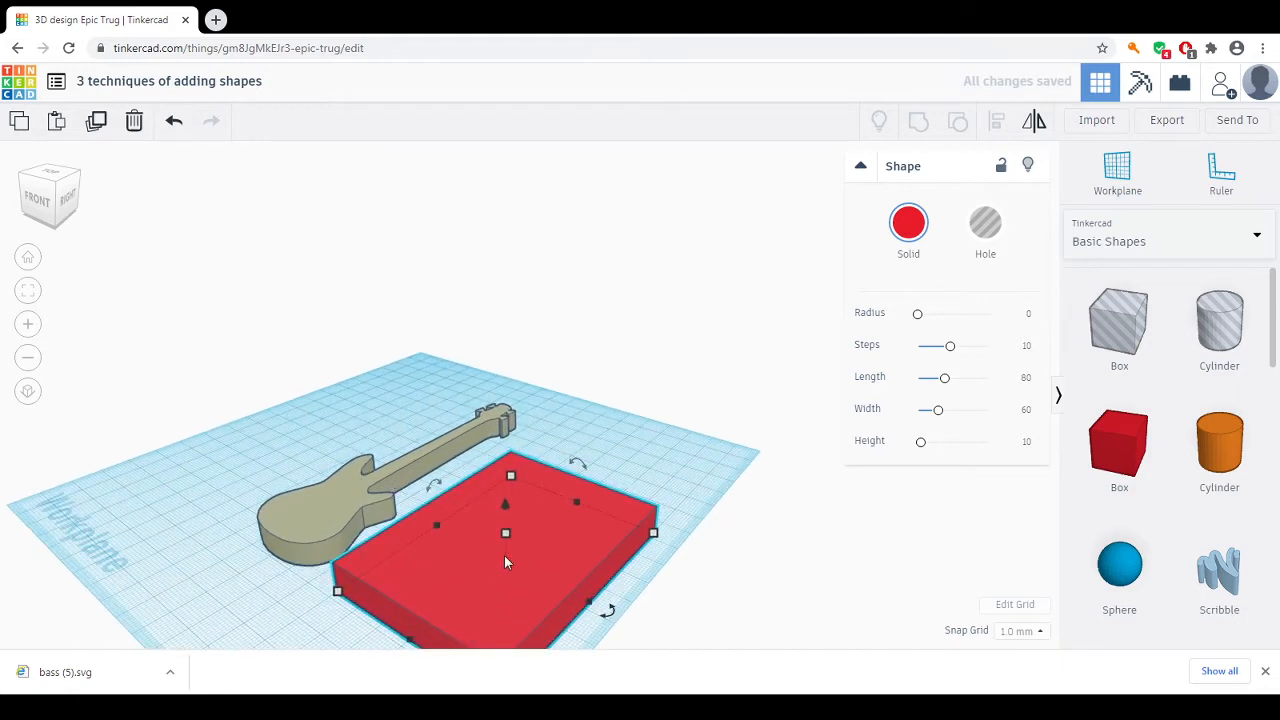
right_drag(505, 562, 471, 526)
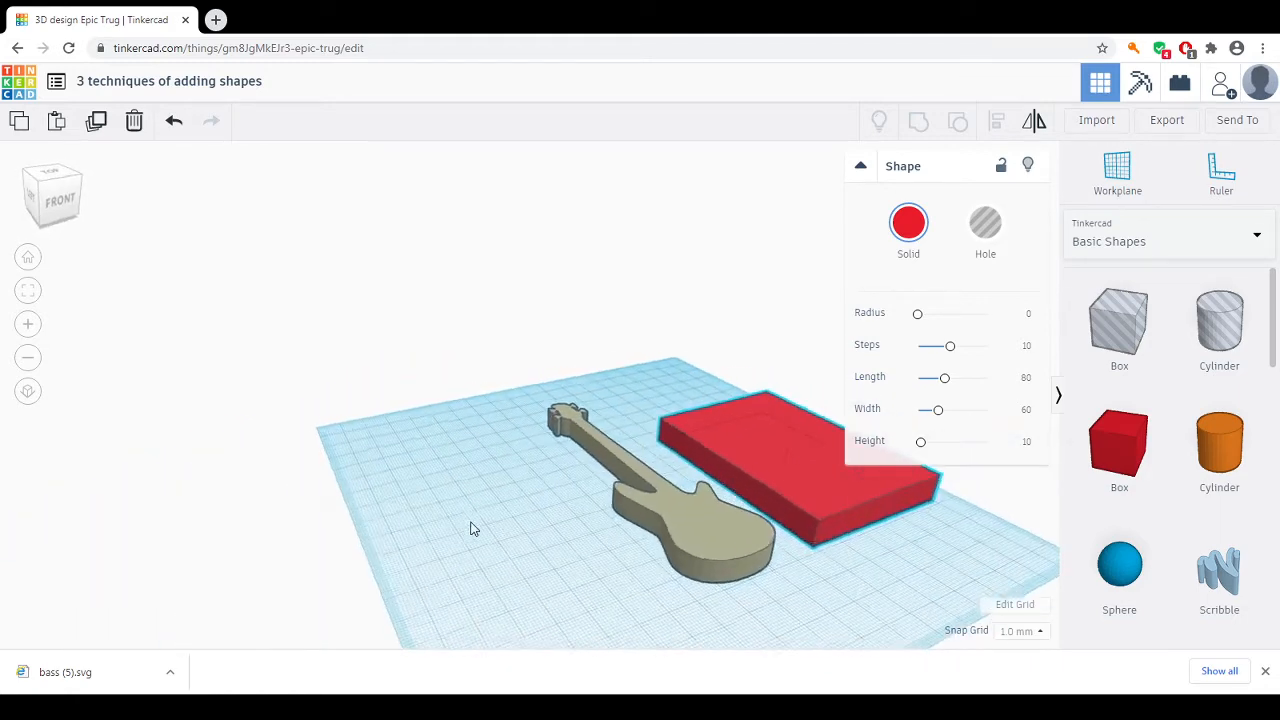
click(672, 520)
right_drag(871, 580, 762, 566)
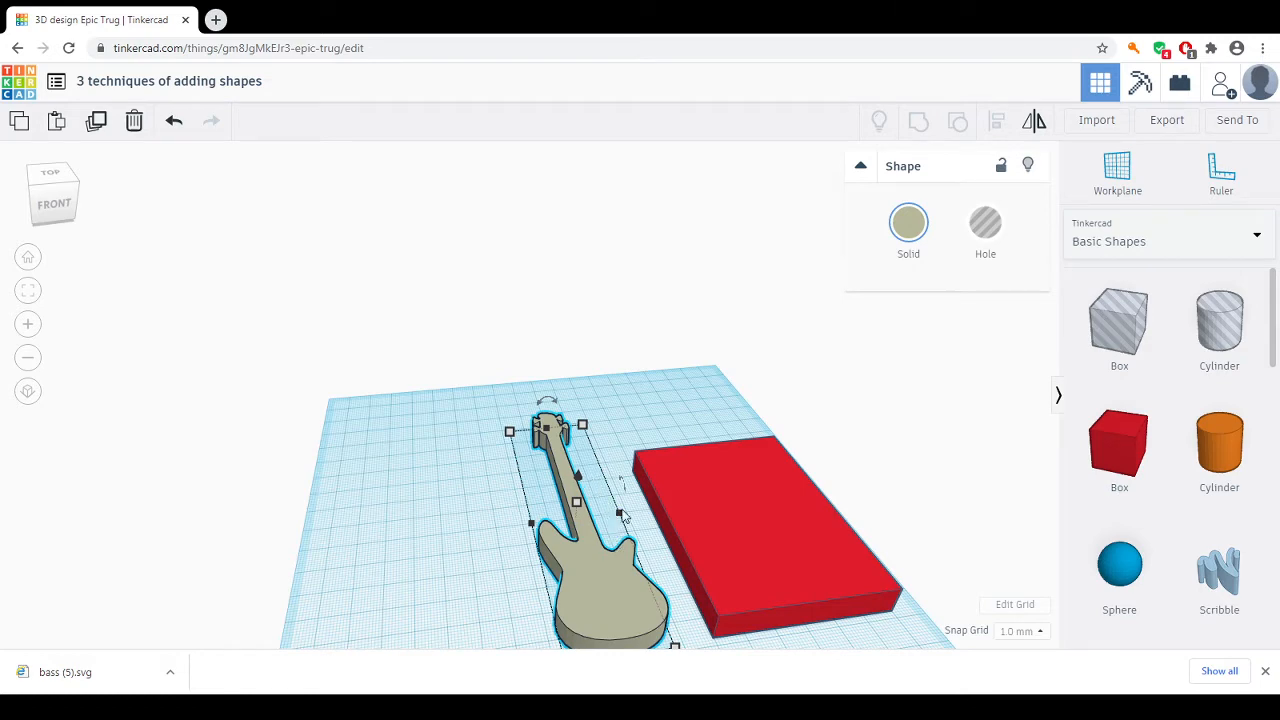
right_drag(760, 554, 808, 580)
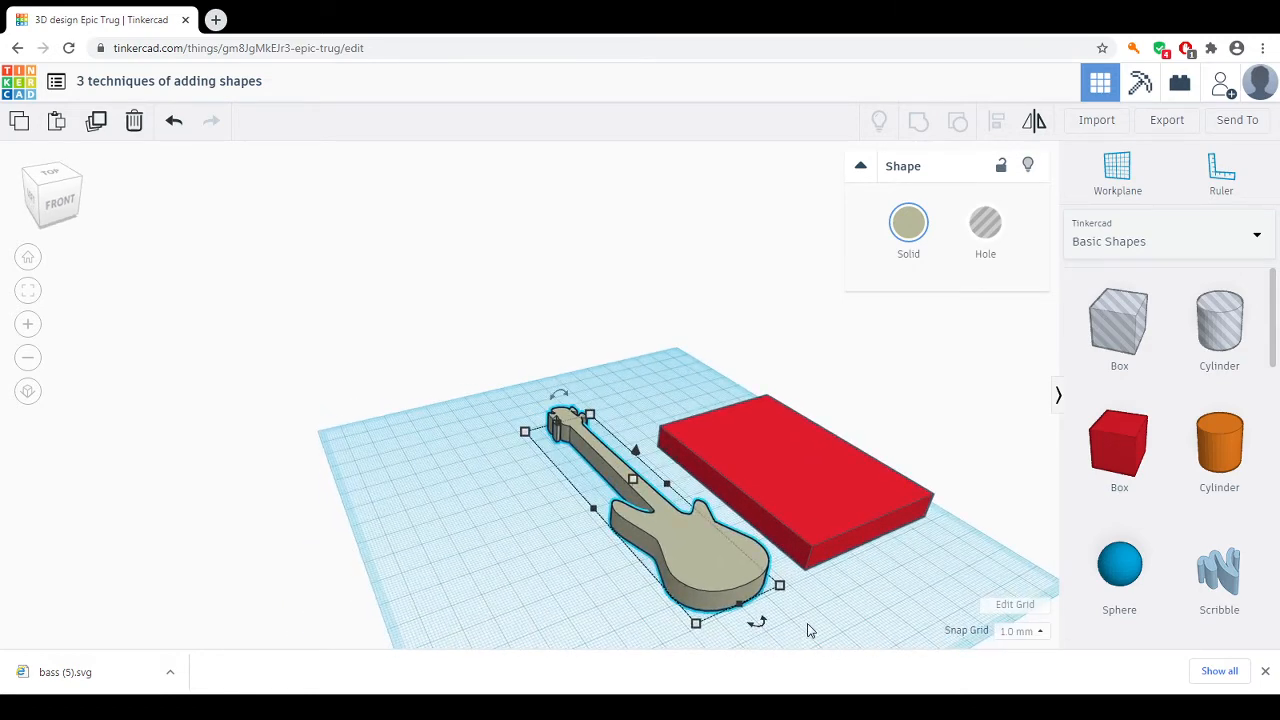
scroll(800, 617, down, 3)
scroll(754, 593, up, 3)
drag(557, 396, 559, 390)
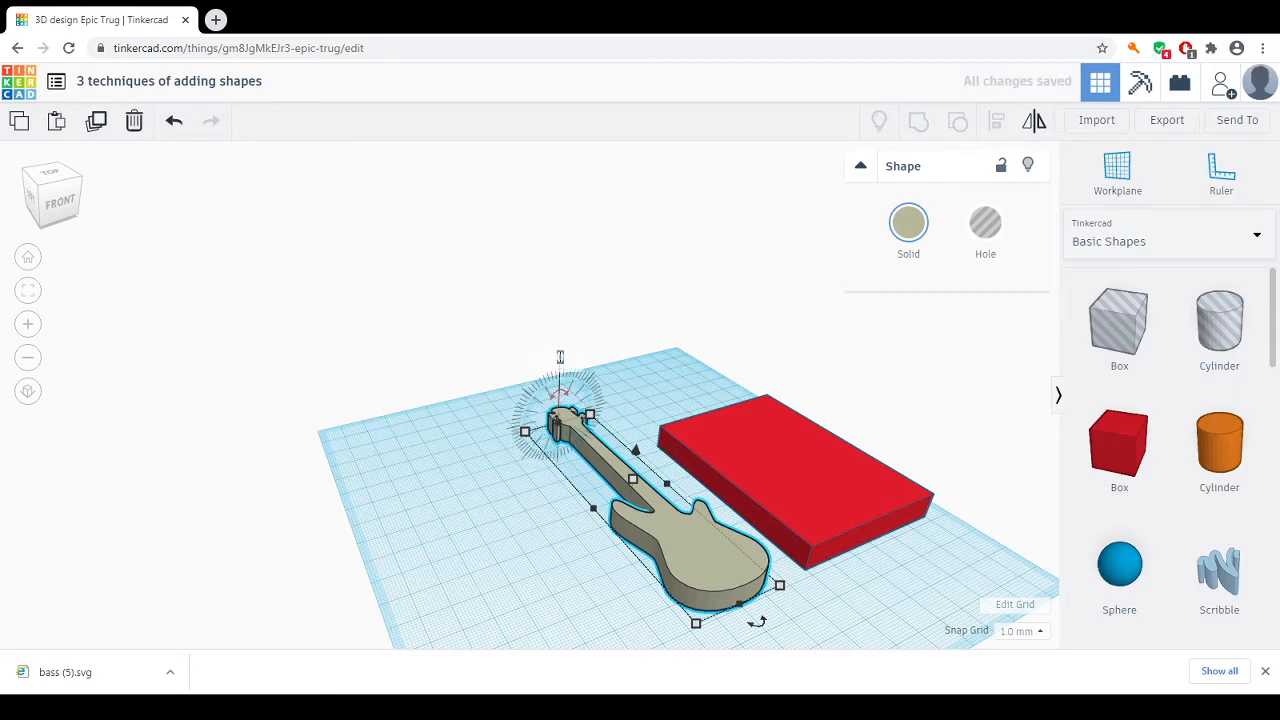
key(Return)
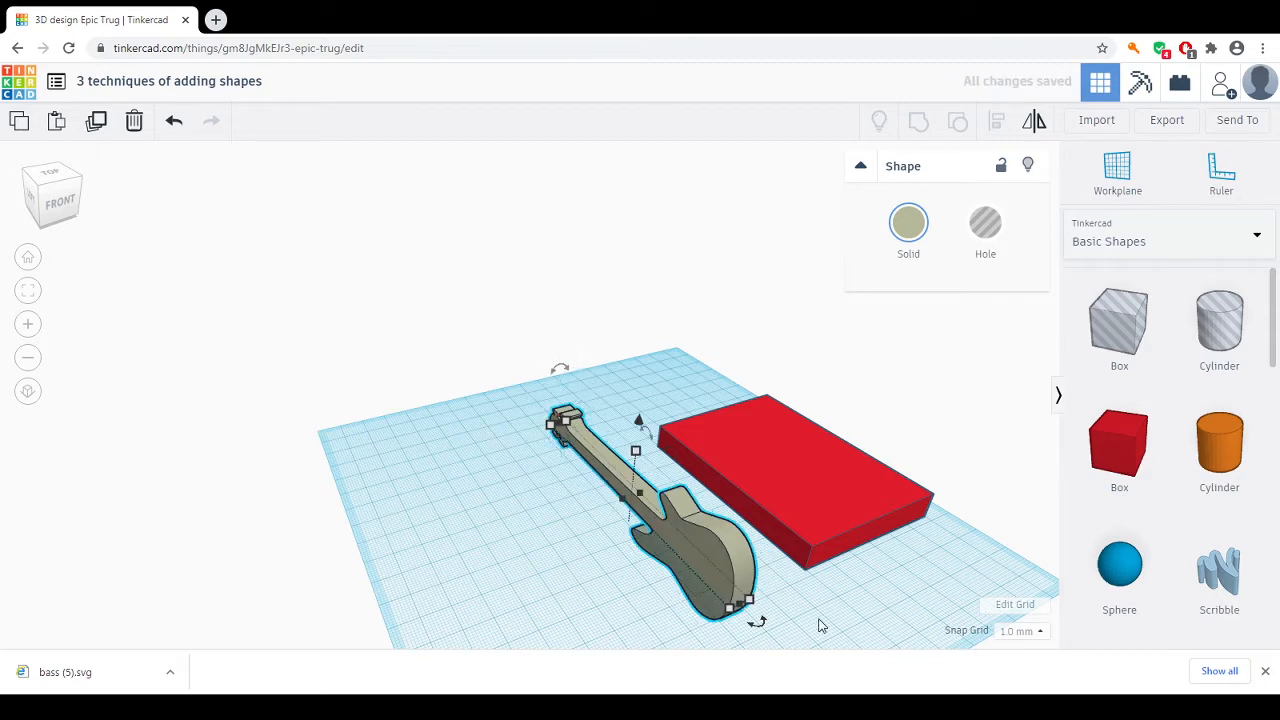
right_drag(814, 623, 898, 612)
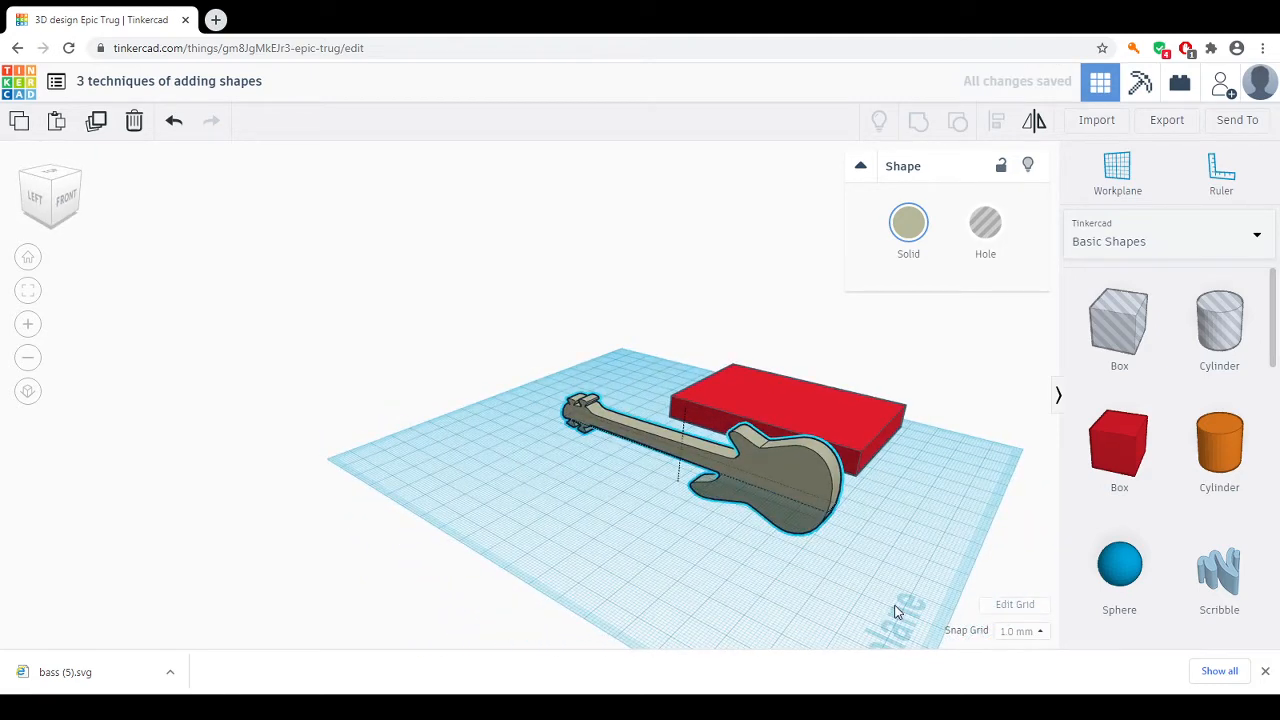
right_drag(862, 472, 926, 498)
click(713, 380)
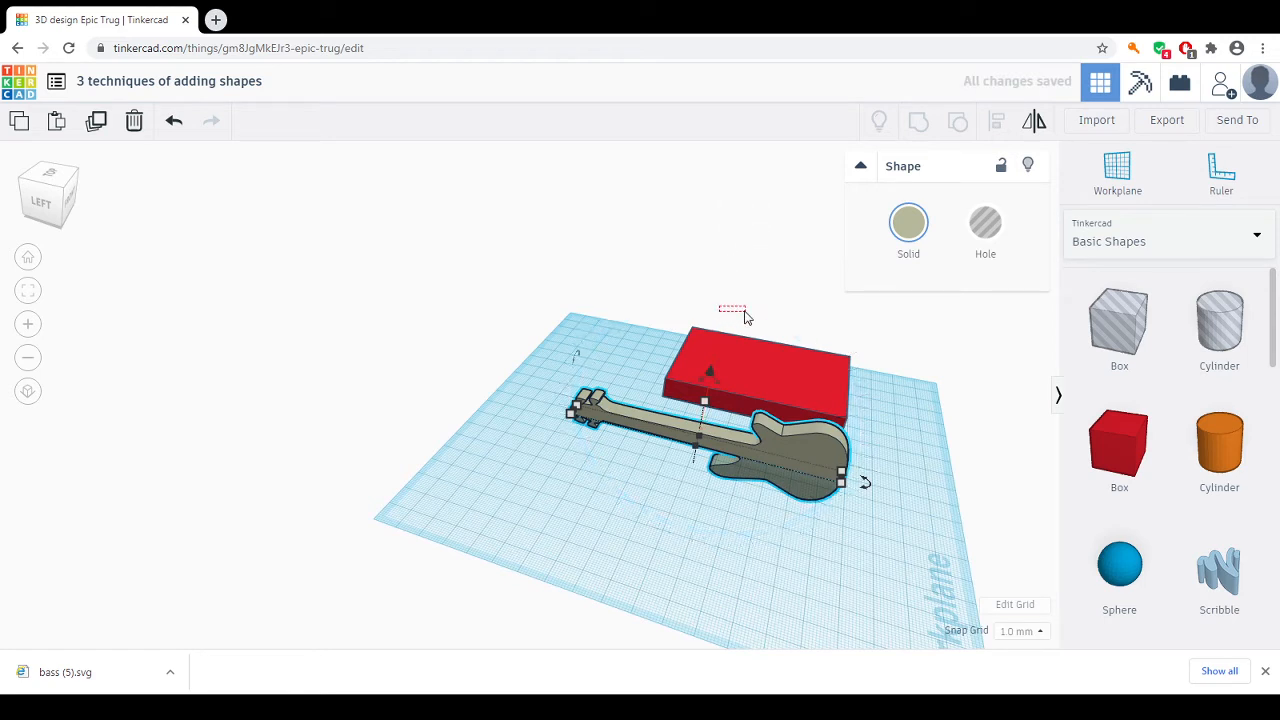
Step: Rotate the guitar 45° about the axis perpendicular to its flat face so that its neck slants upward
click(746, 316)
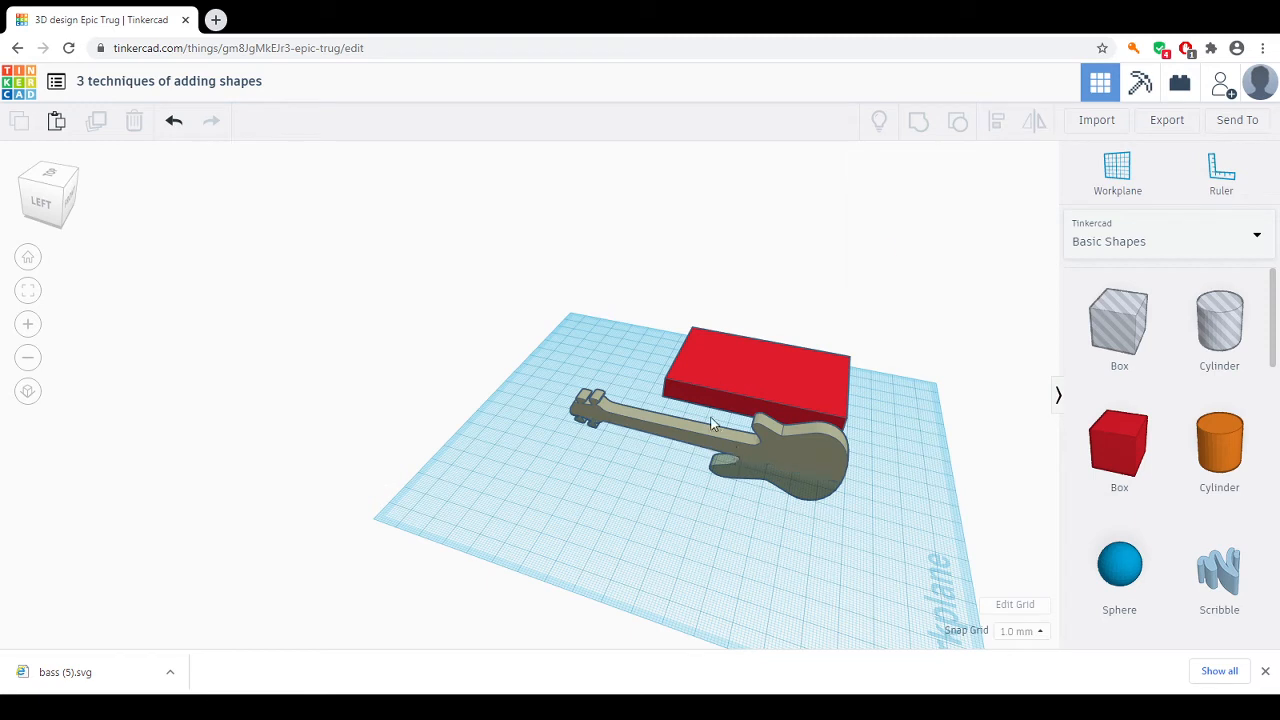
click(712, 424)
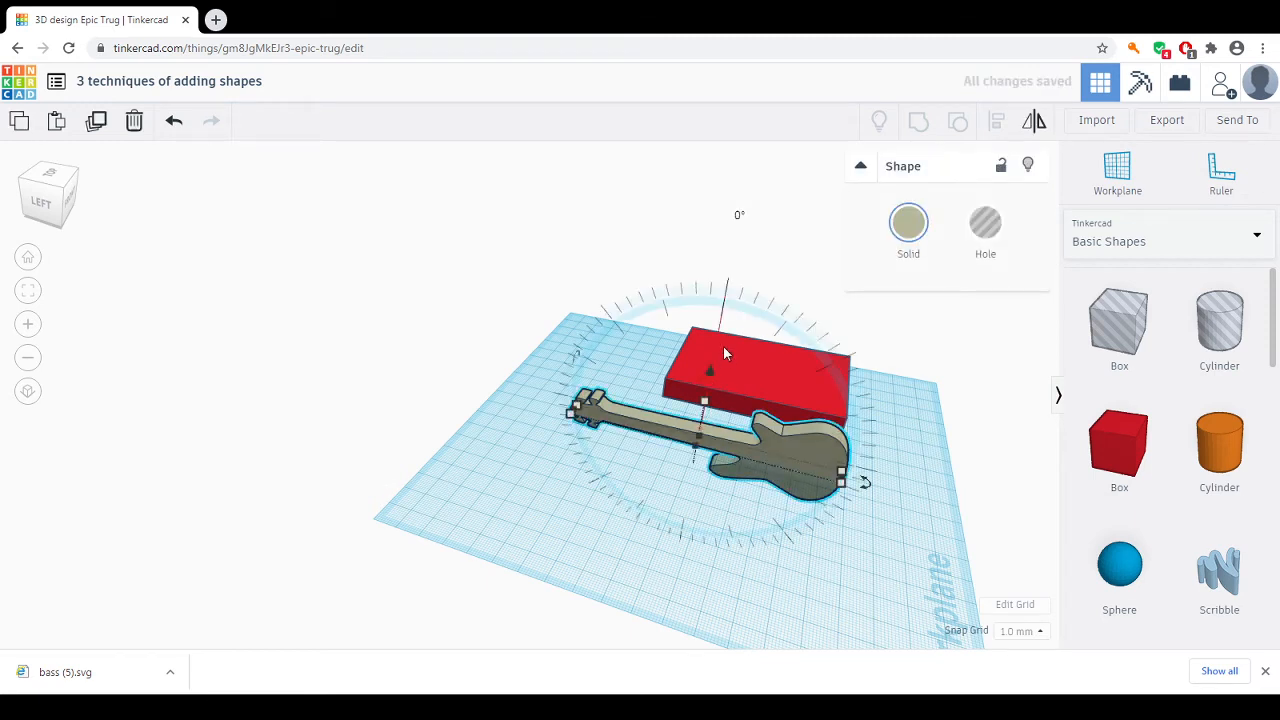
click(727, 303)
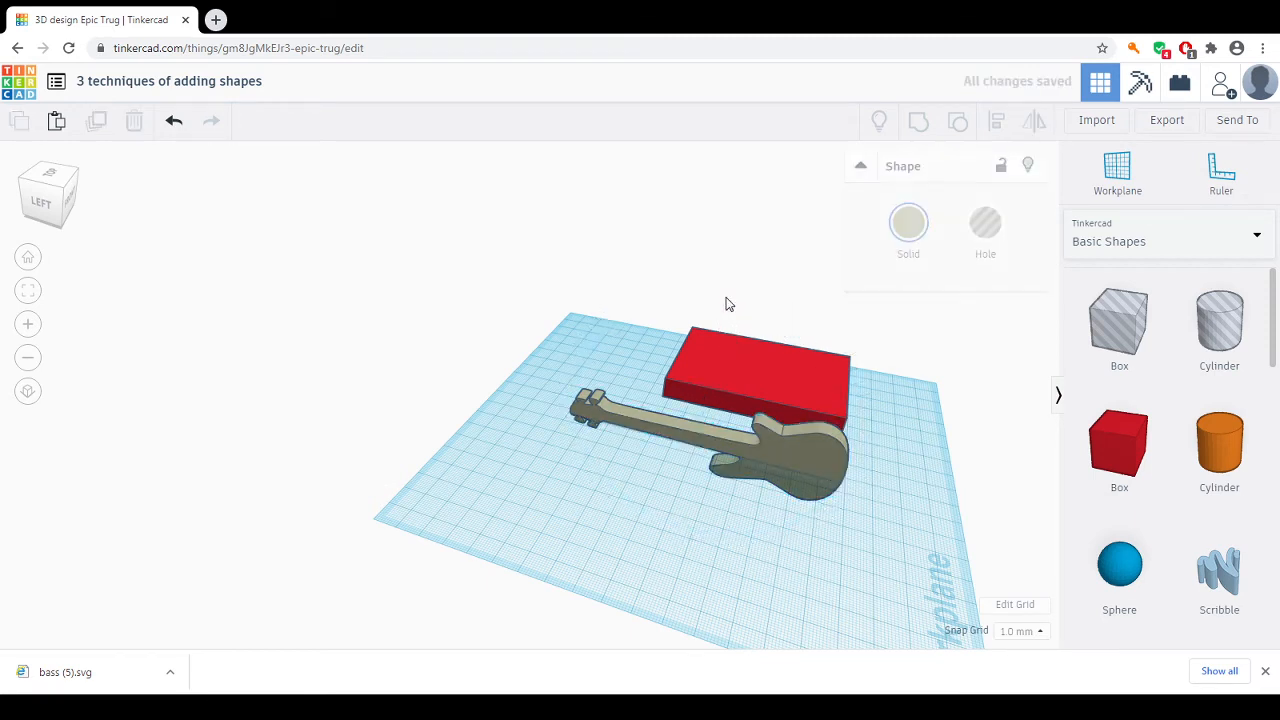
click(702, 433)
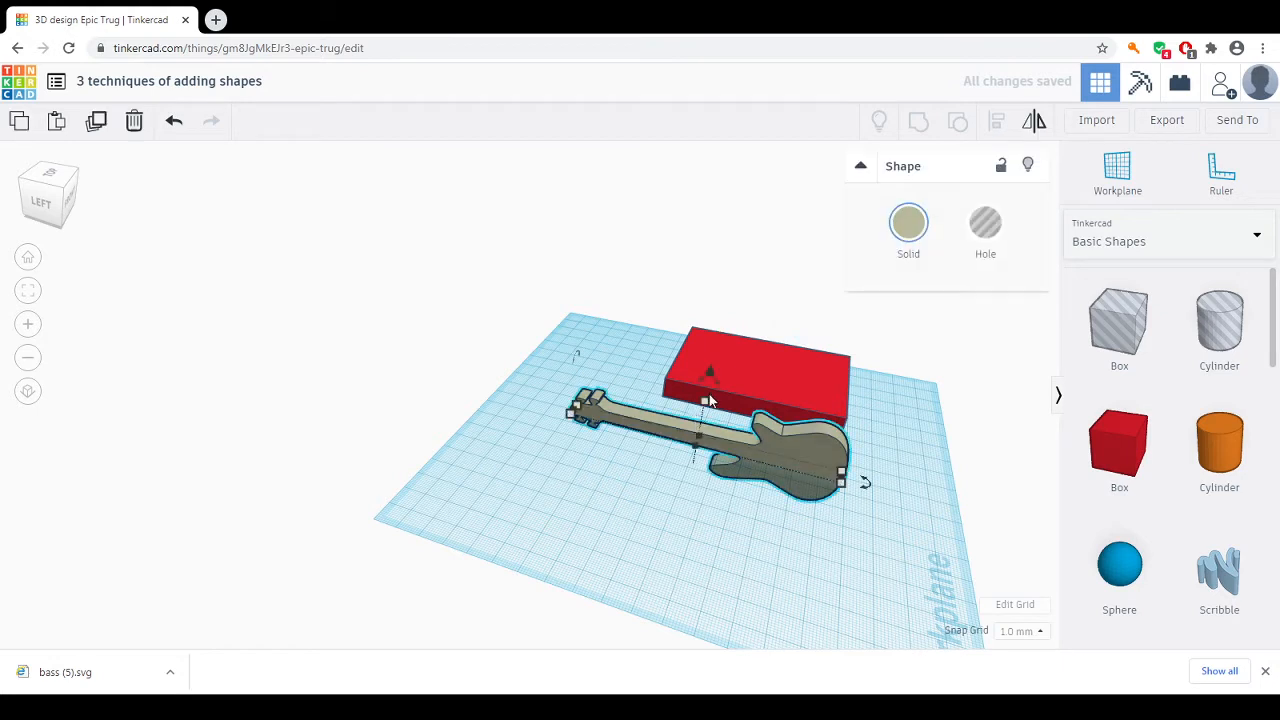
click(713, 383)
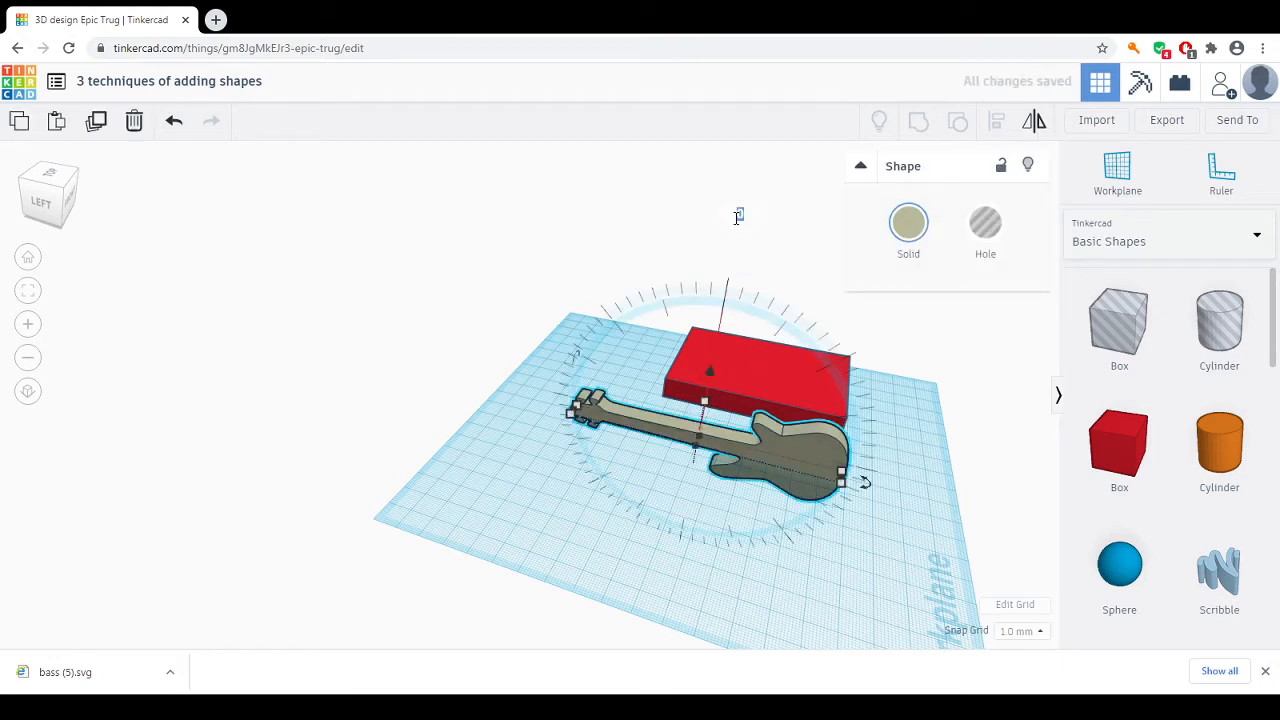
text(45)
key(Return)
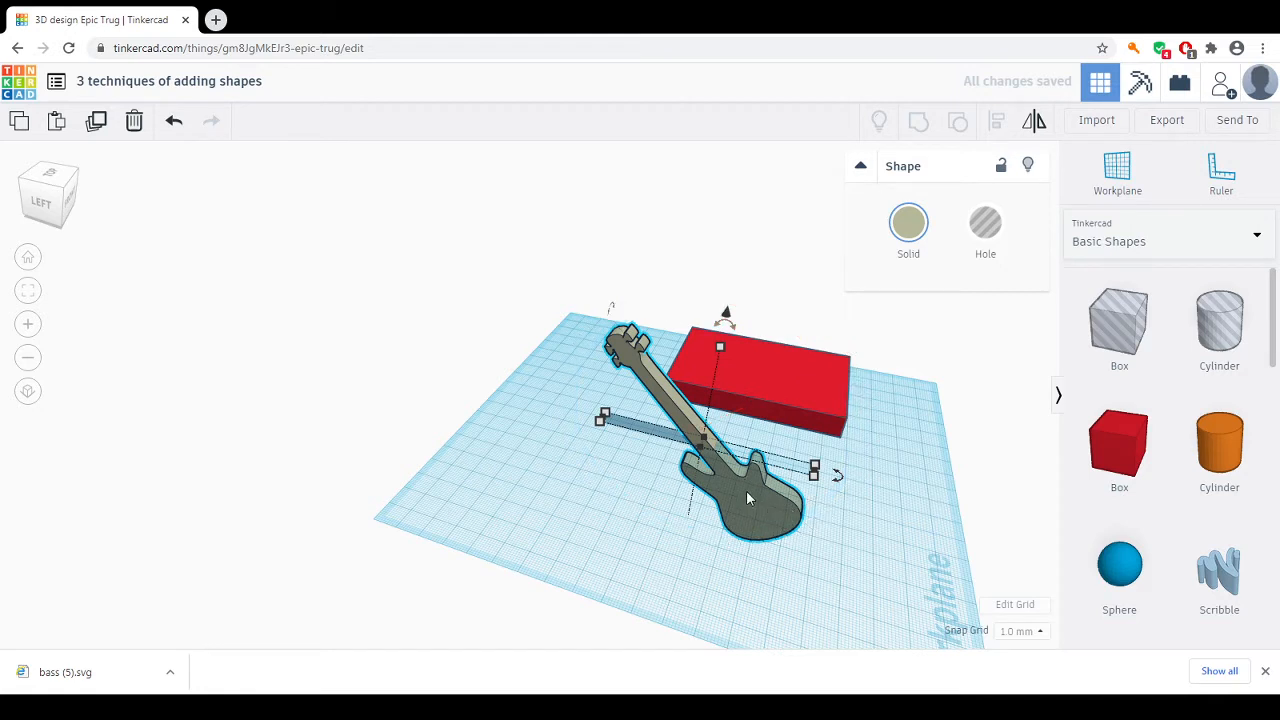
Step: Tilt the guitar a further 15° about the same axis, bringing its neck closer to vertical
right_drag(768, 499, 759, 475)
drag(720, 292, 739, 258)
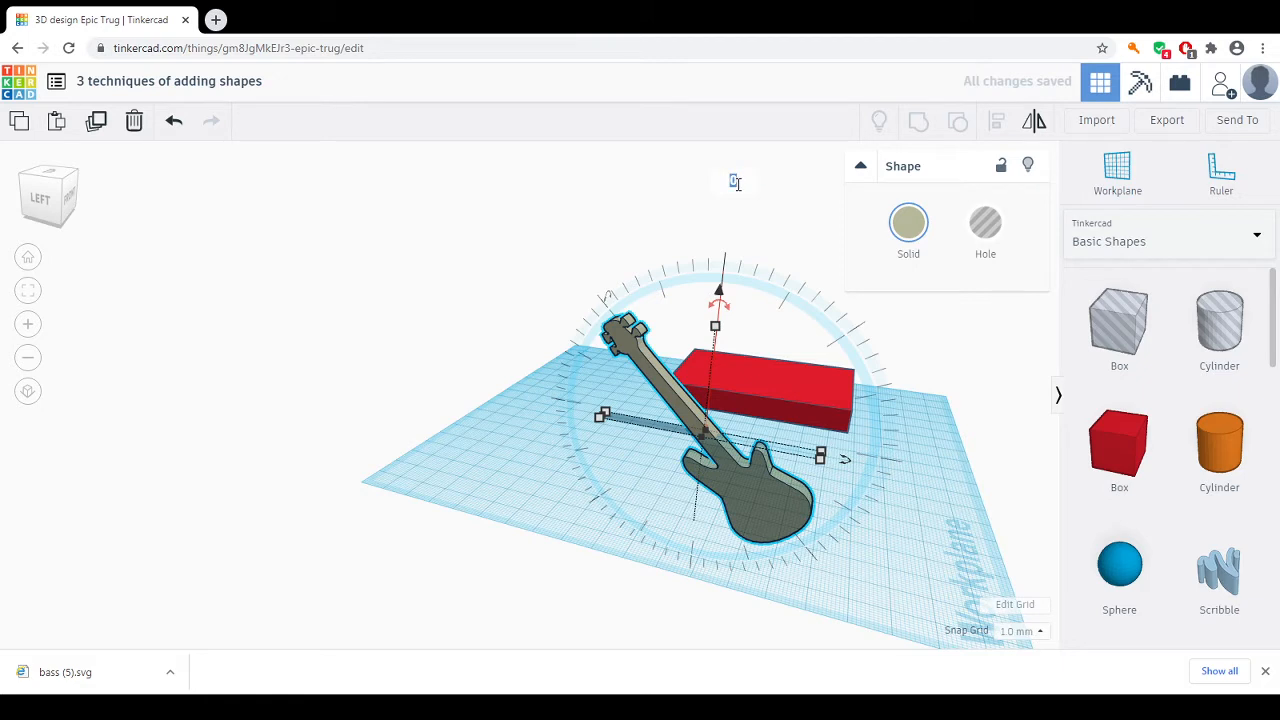
drag(737, 184, 737, 184)
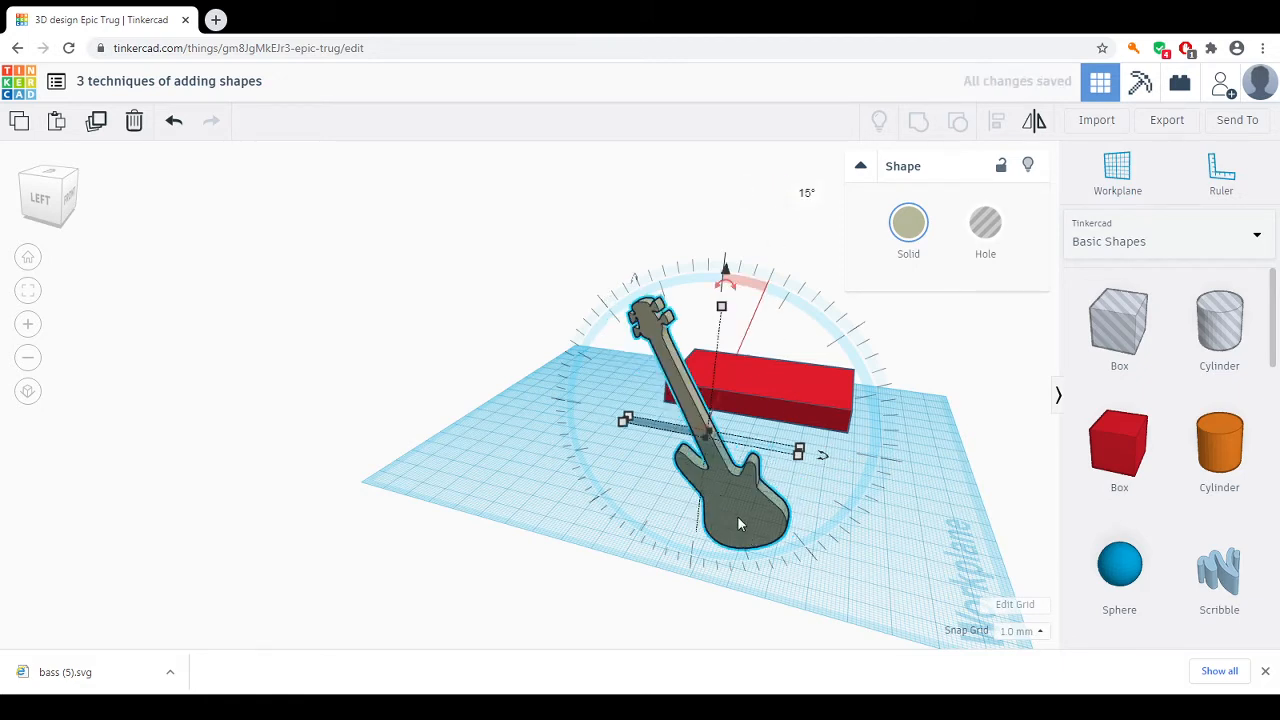
click(968, 496)
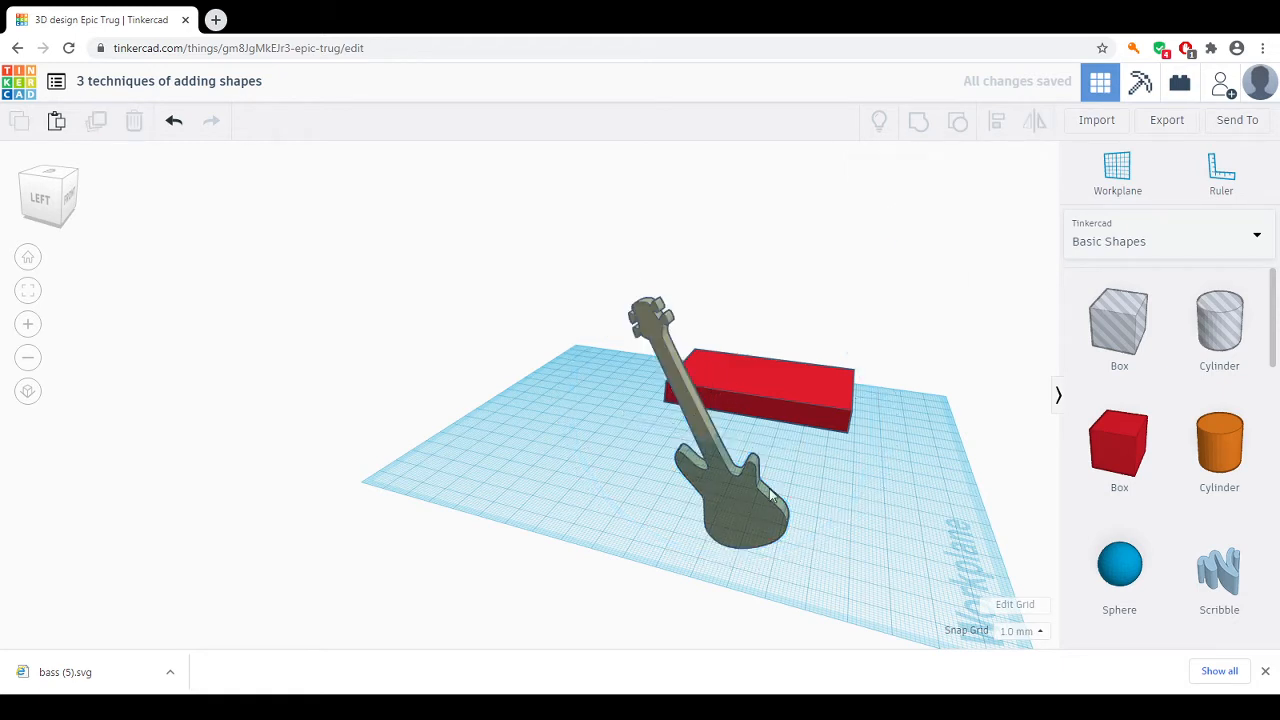
Step: Raise the guitar so that its lowest point sits 10 mm above the workplane, level with the box's top
click(700, 487)
drag(726, 277, 740, 165)
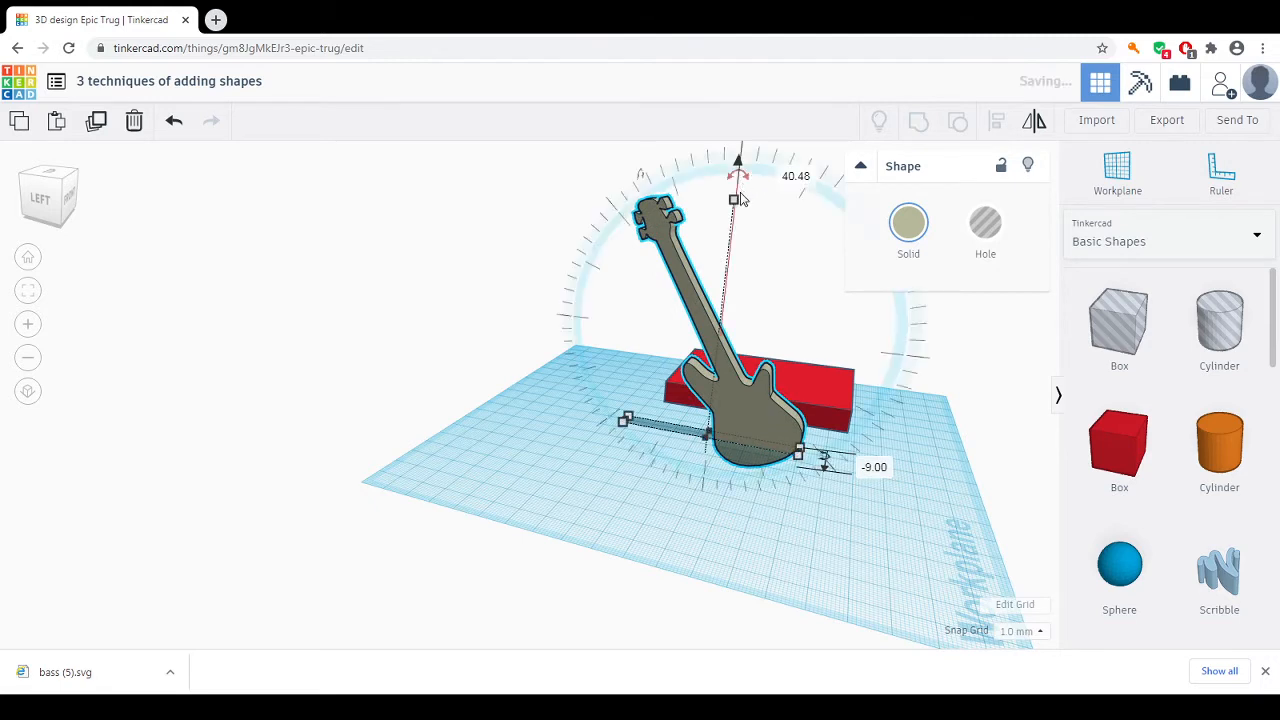
scroll(746, 206, down, 3)
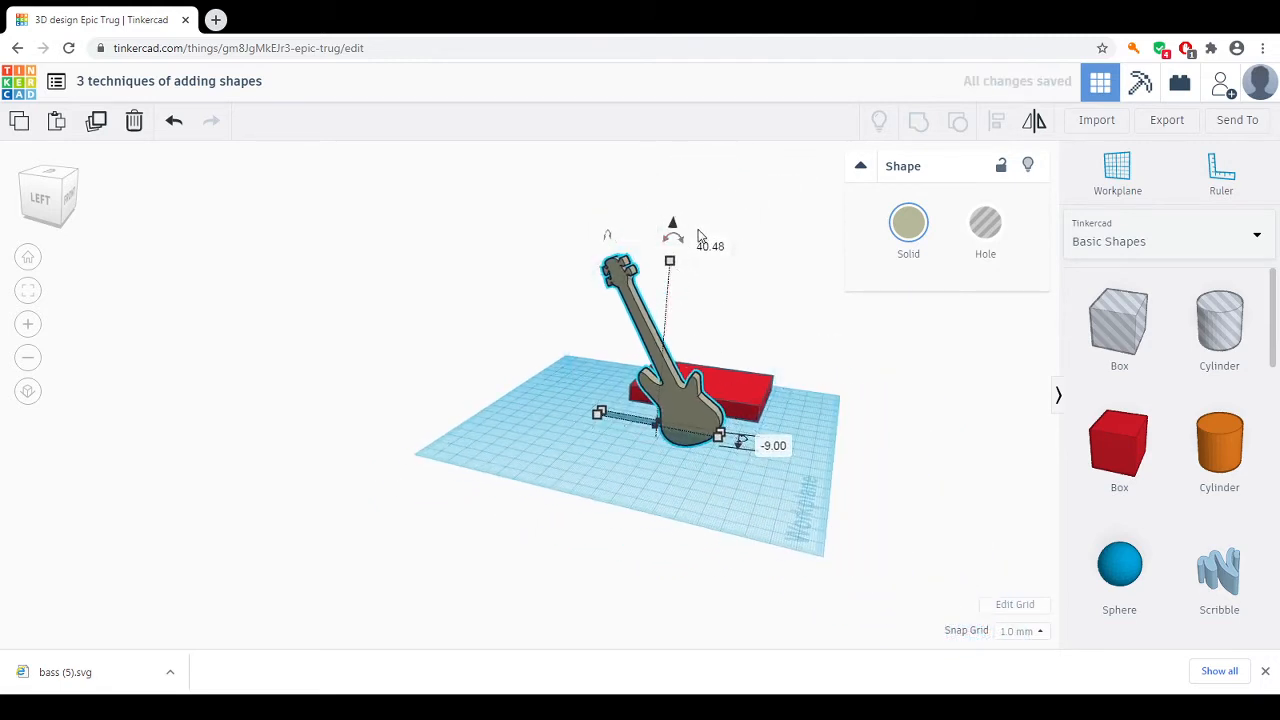
drag(675, 231, 674, 217)
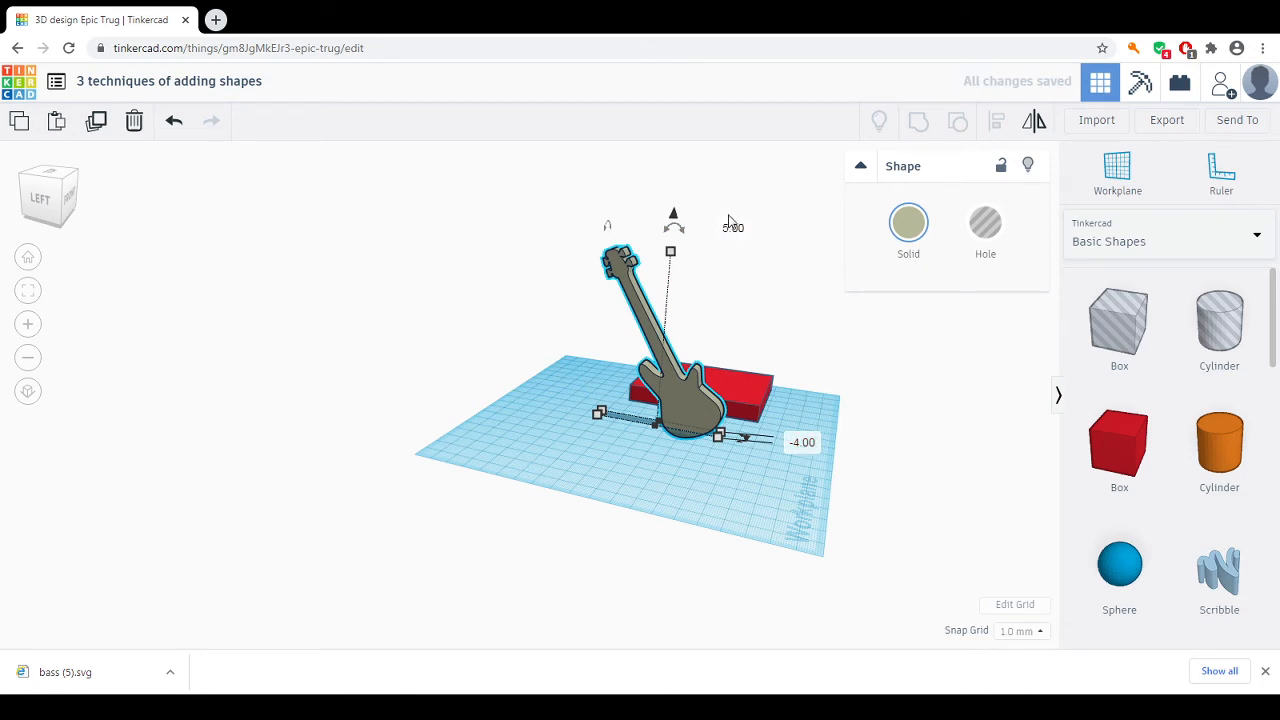
click(814, 443)
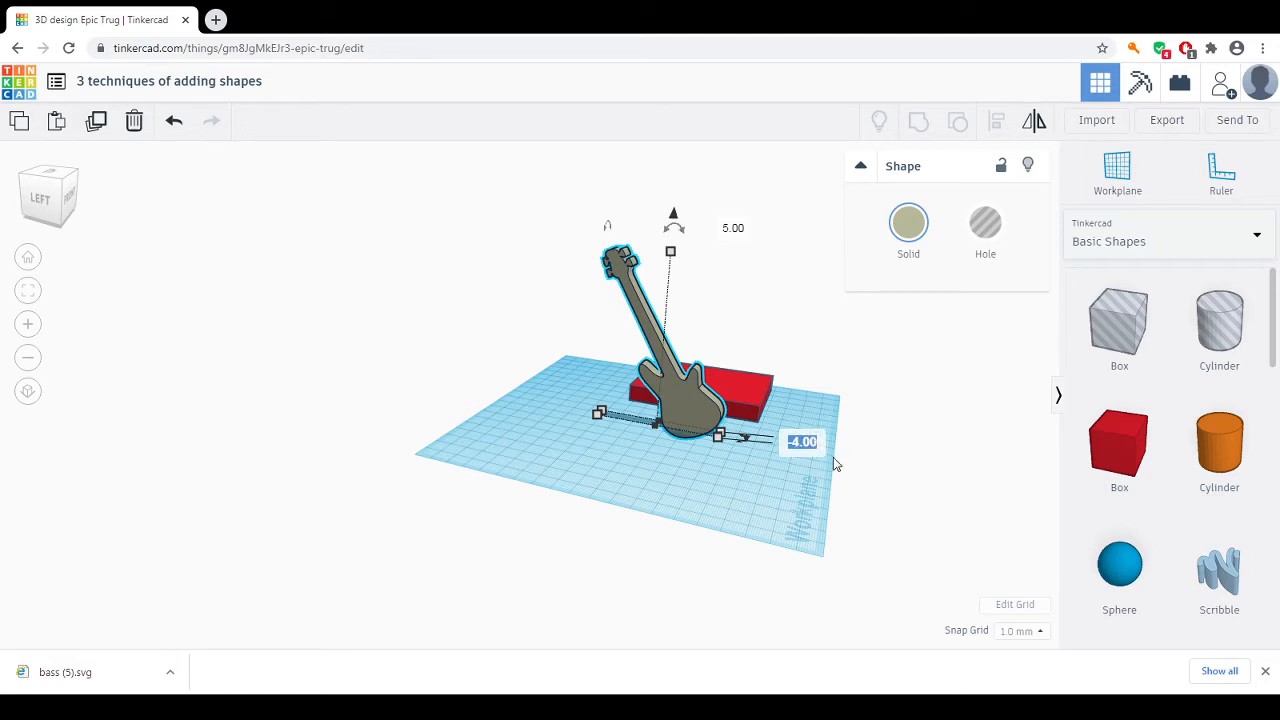
mouse_move(835, 463)
right_down()
mouse_move(840, 414)
mouse_move(843, 458)
right_up()
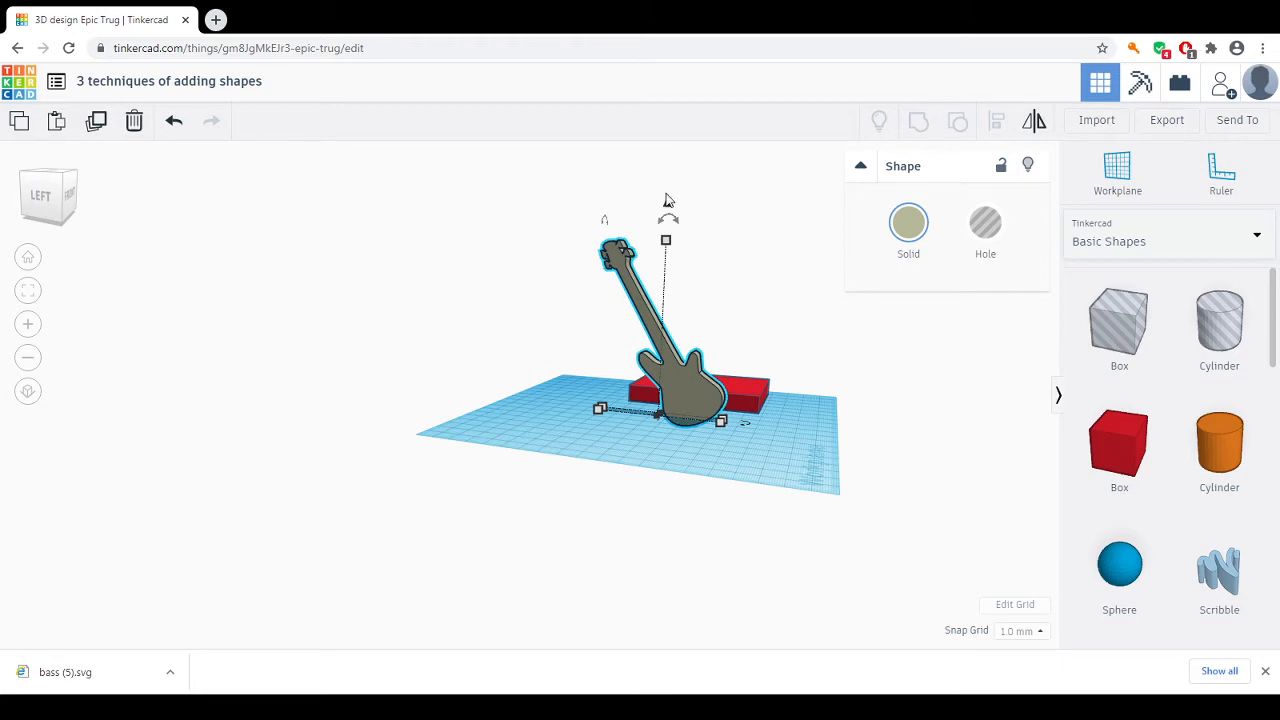
drag(672, 212, 669, 196)
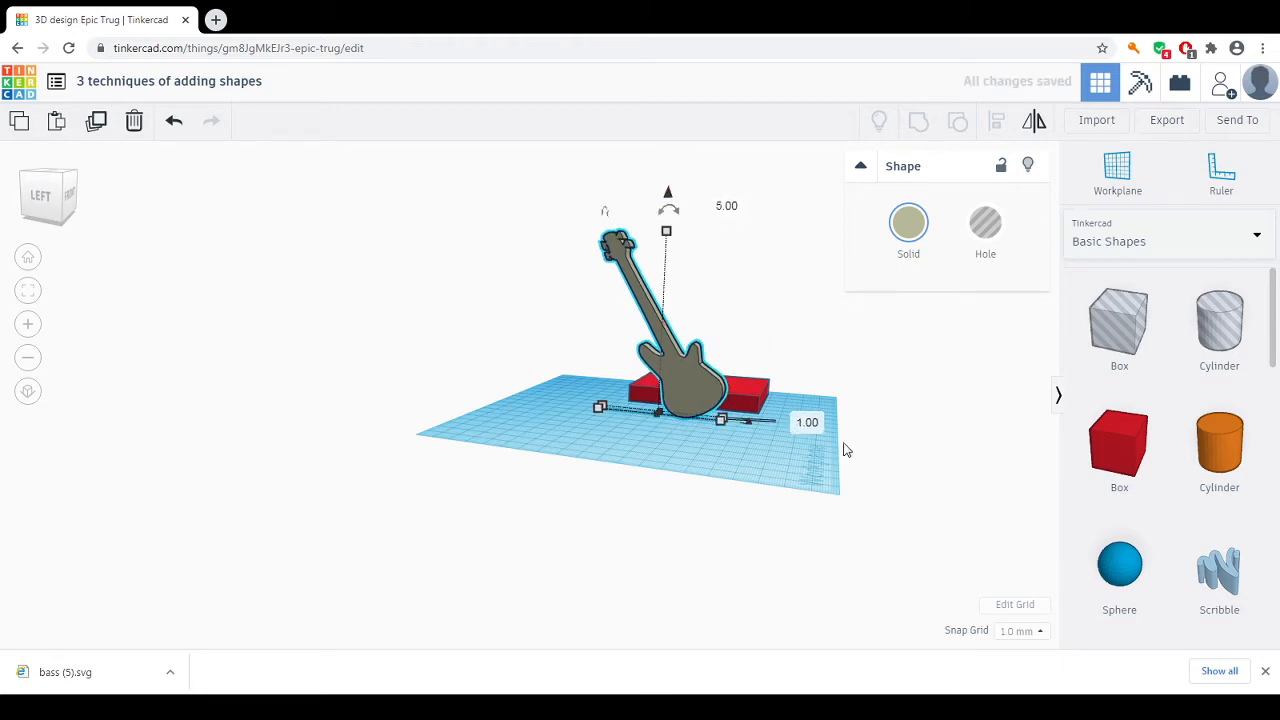
click(813, 425)
text(10)
key(Return)
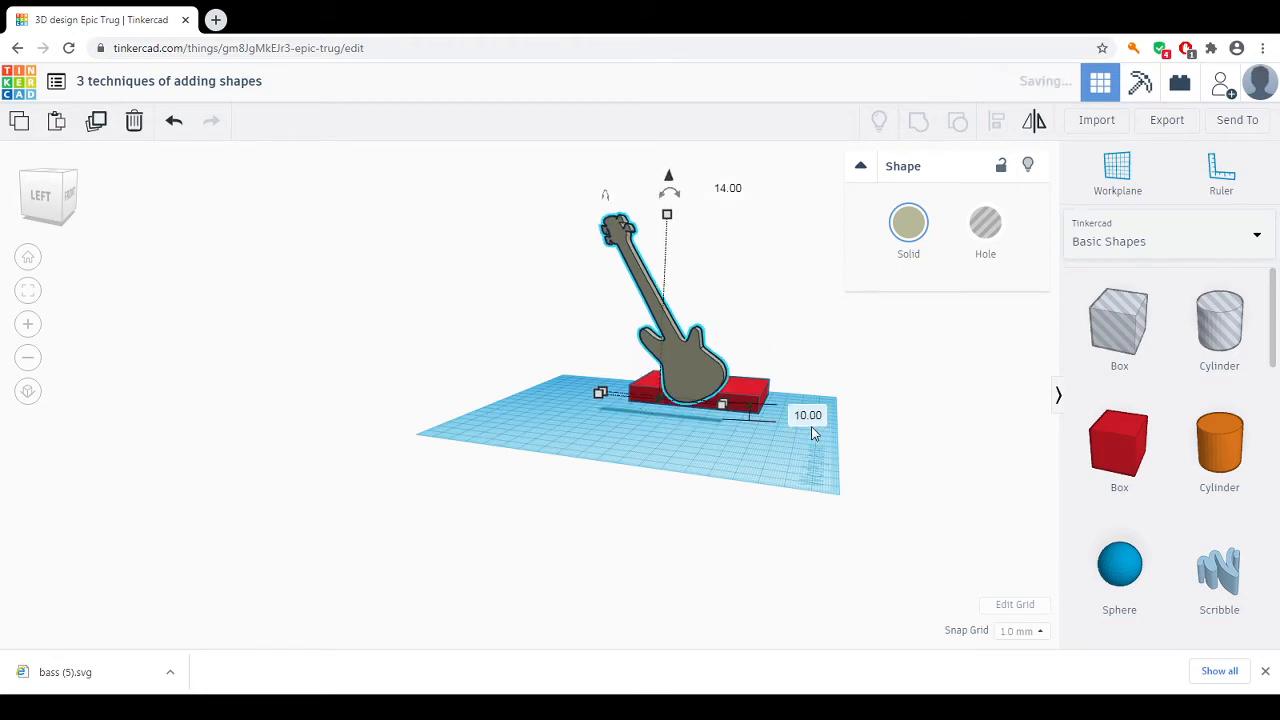
Step: Align the guitar and the red box on their centres along both the length and width of the workplane
right_drag(811, 426, 834, 486)
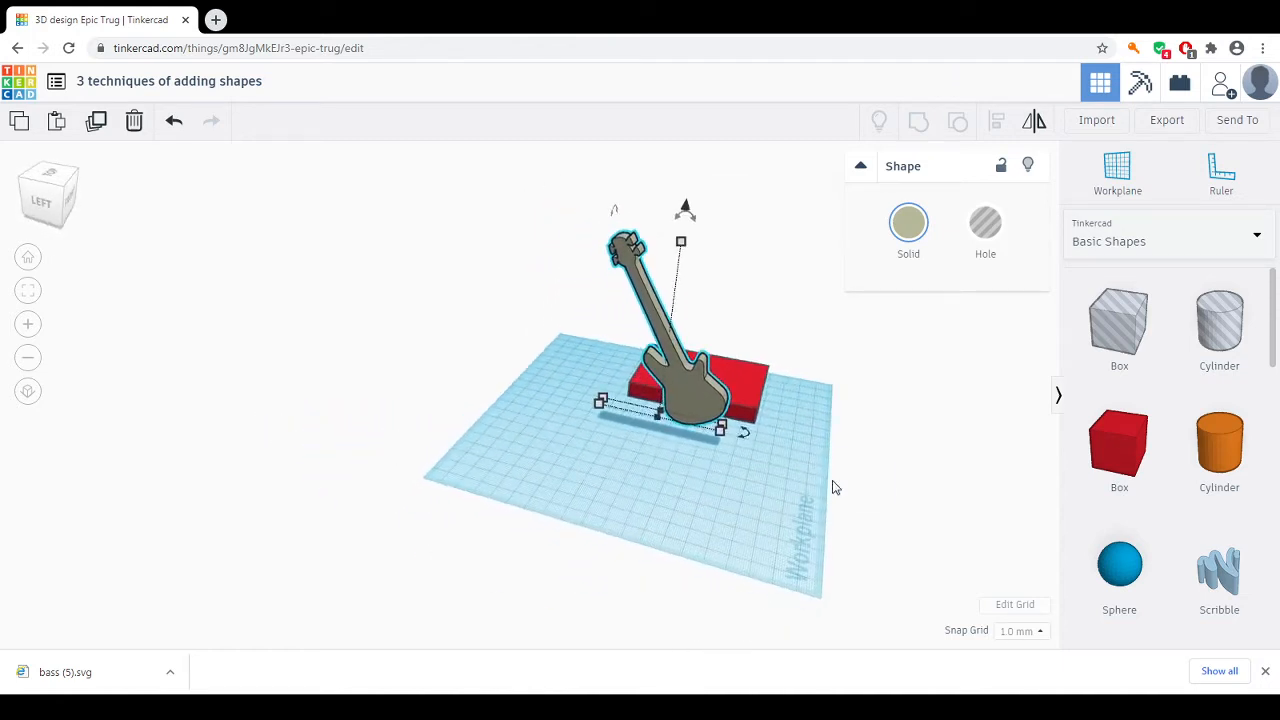
drag(534, 190, 817, 539)
click(995, 122)
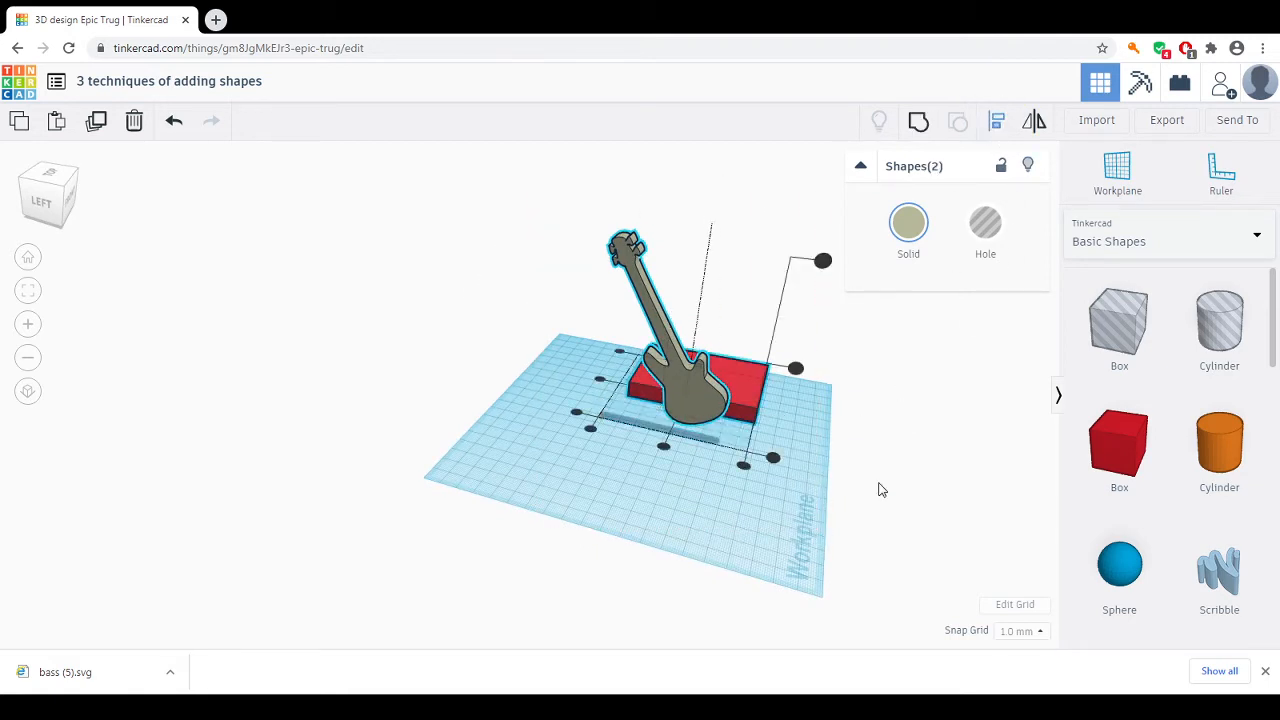
right_drag(880, 490, 637, 504)
click(631, 490)
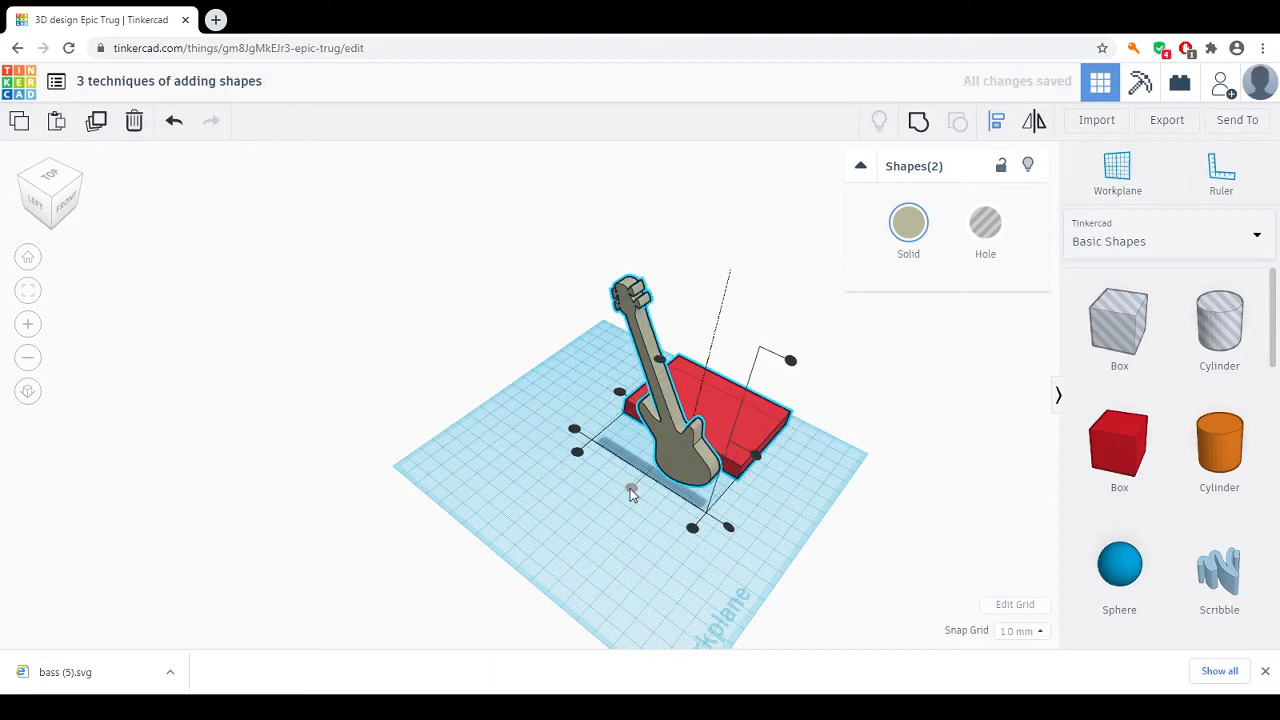
click(631, 490)
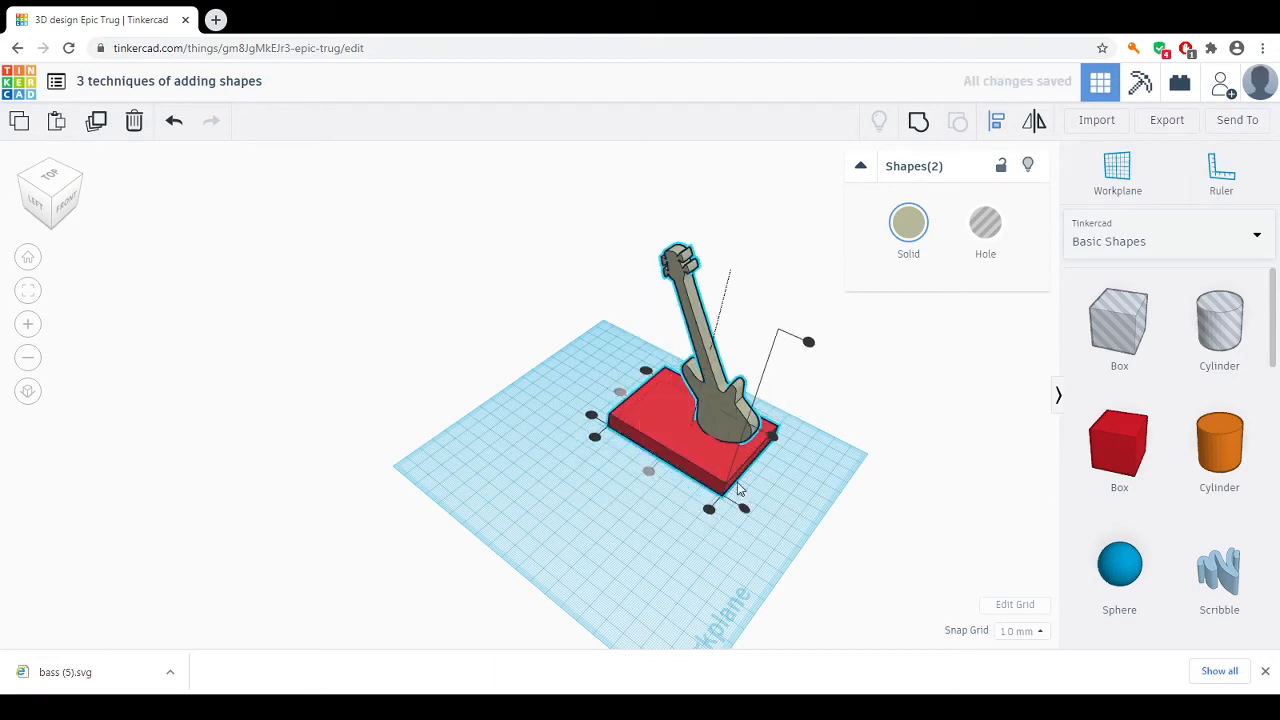
right_drag(820, 510, 566, 478)
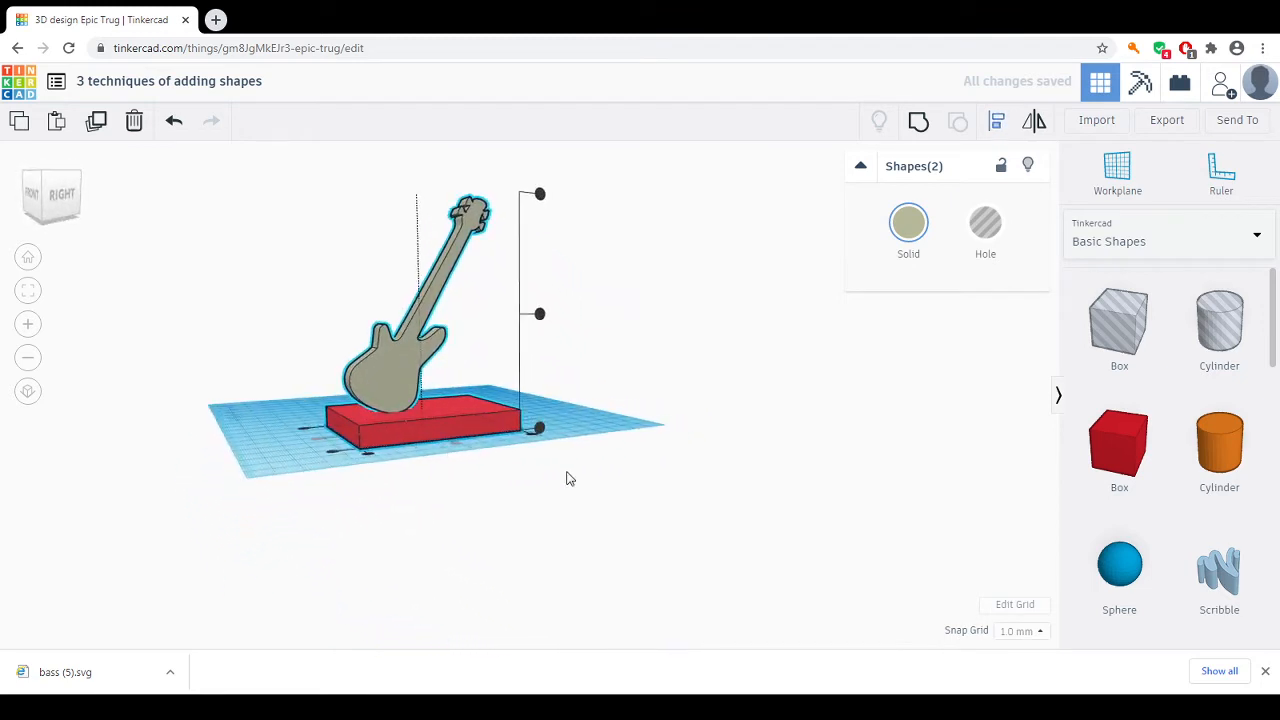
right_drag(457, 463, 365, 493)
click(622, 510)
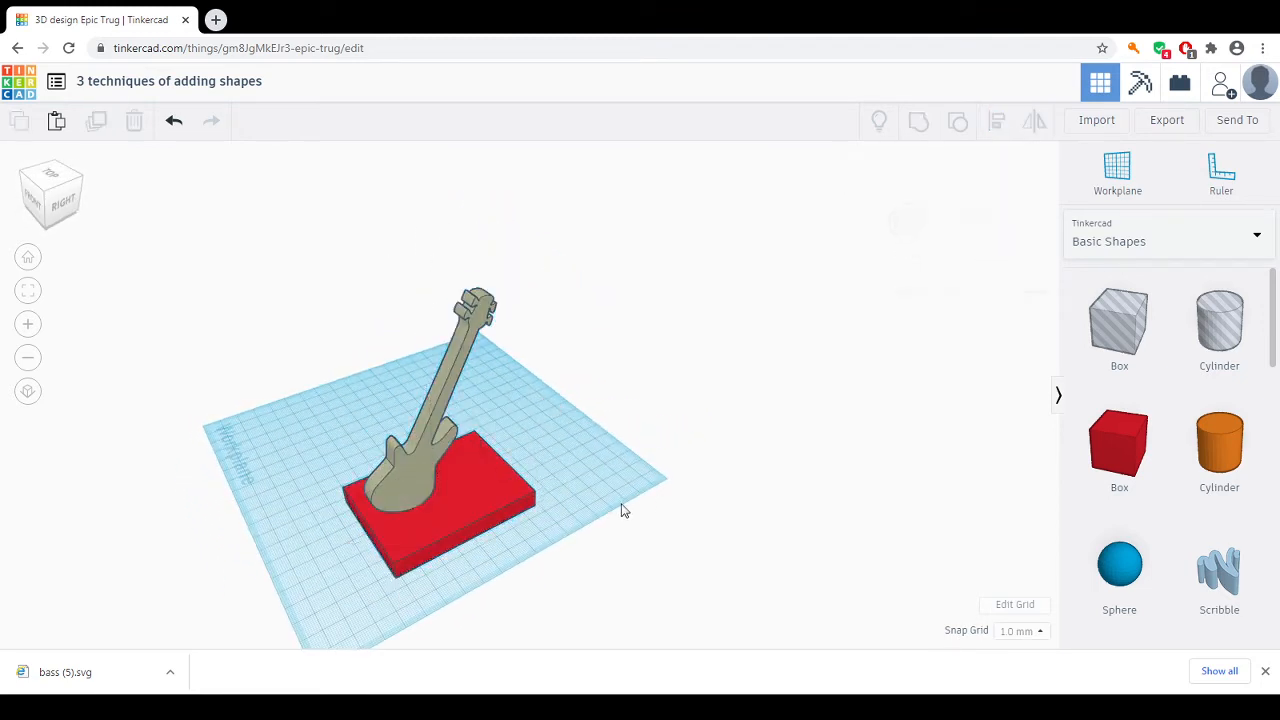
Step: Nudge the red box back and forth along its length, leaving it shifted slightly towards the guitar's body end
click(455, 500)
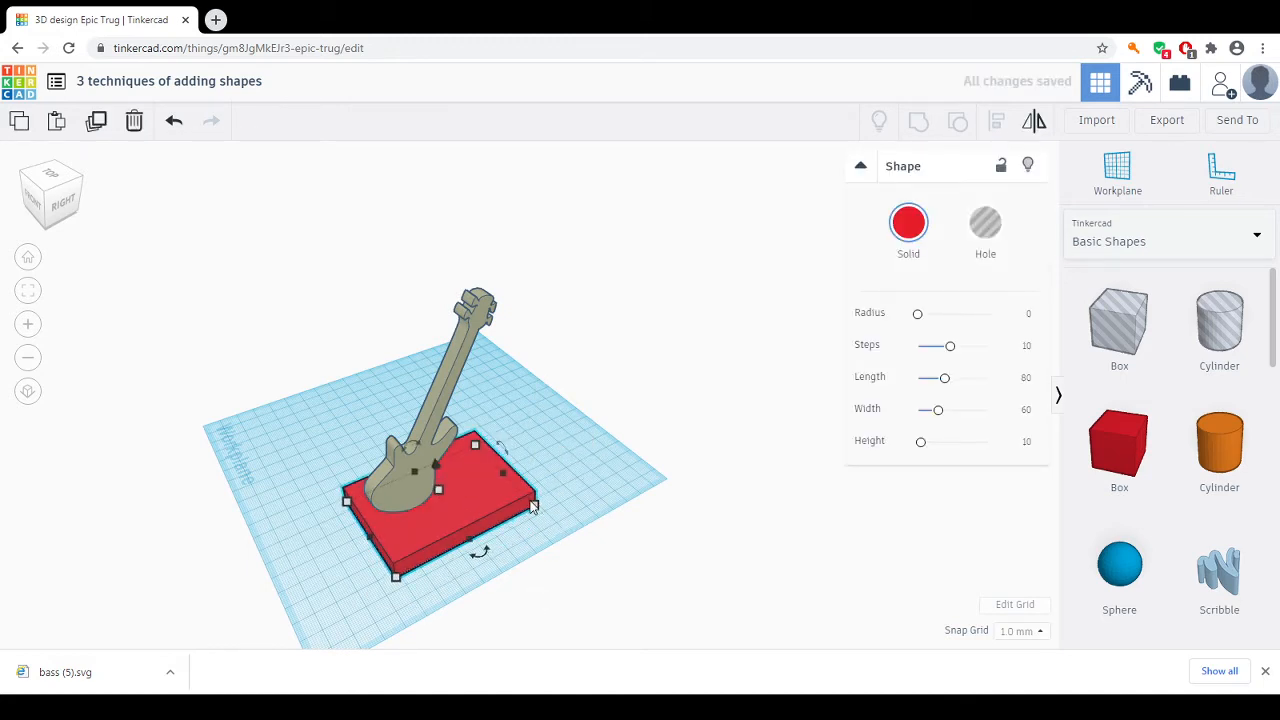
key(Left)
key(Left)
key(Left)
key(Left)
key(Left)
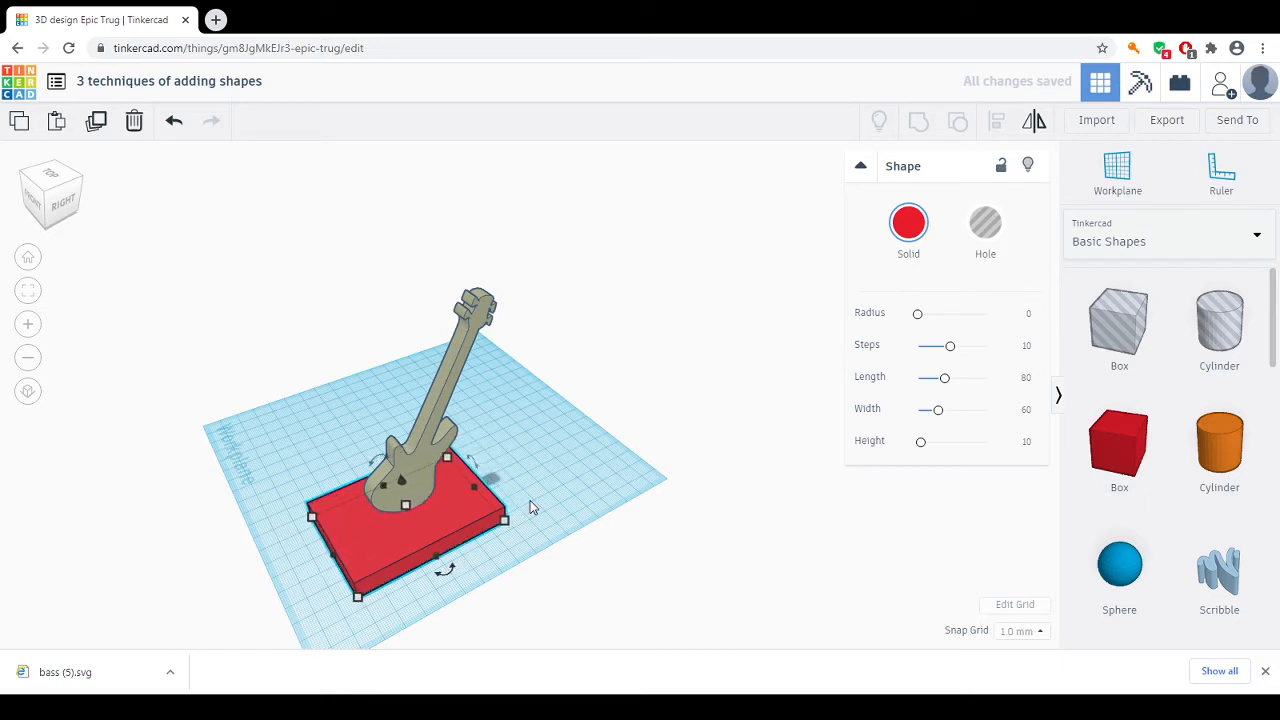
key(Left)
key(Left)
key(Left)
key(Left)
key(Left)
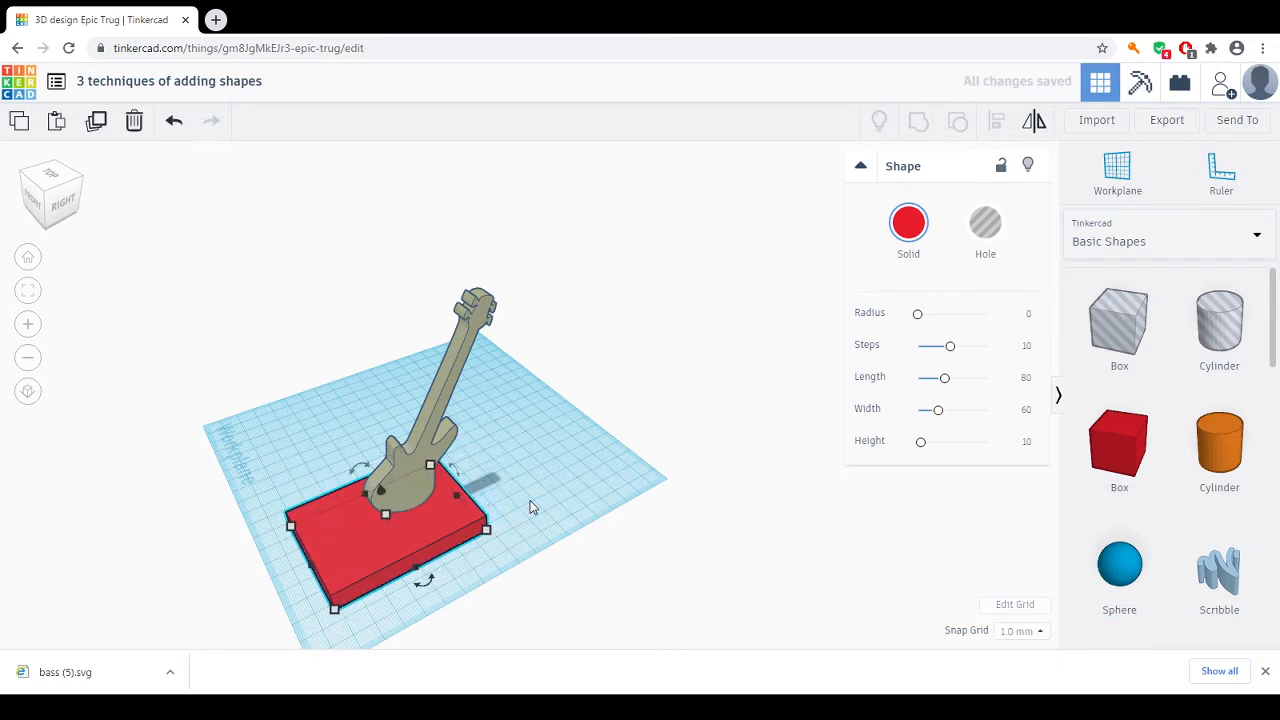
key(Left)
key(Left)
key(Left)
key(Left)
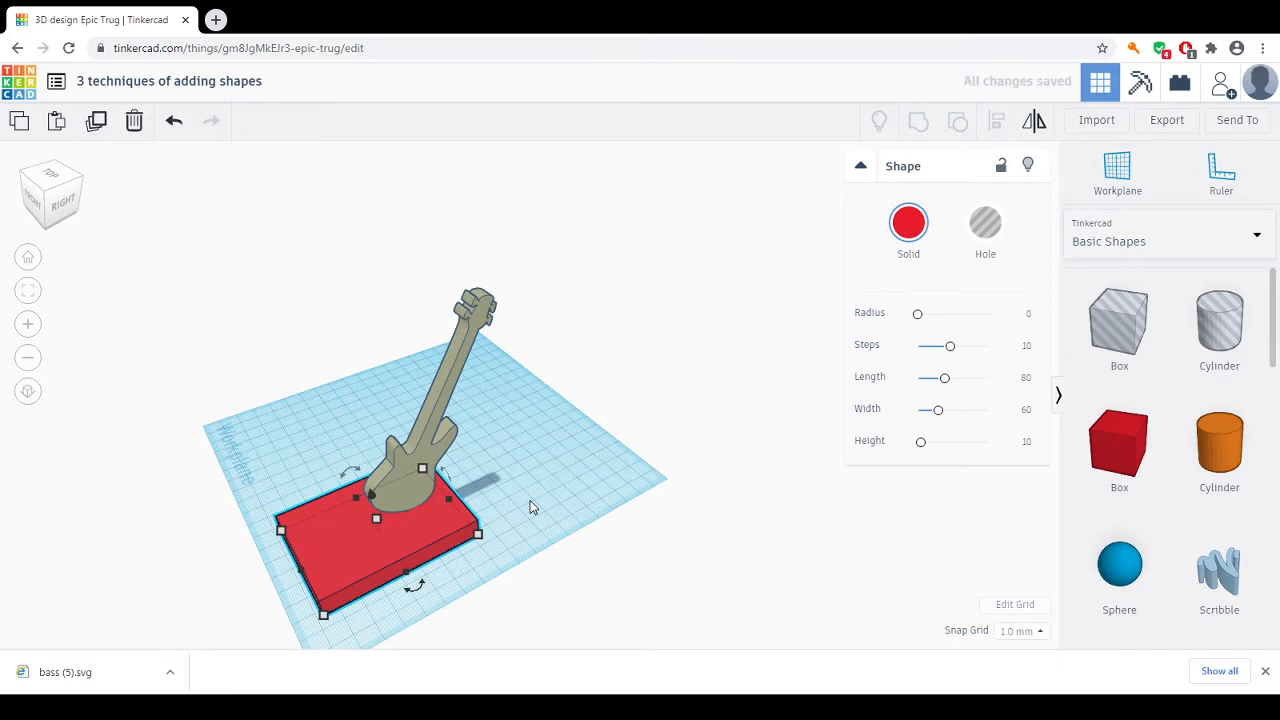
key(Right)
key(Right)
key(Right)
key(Right)
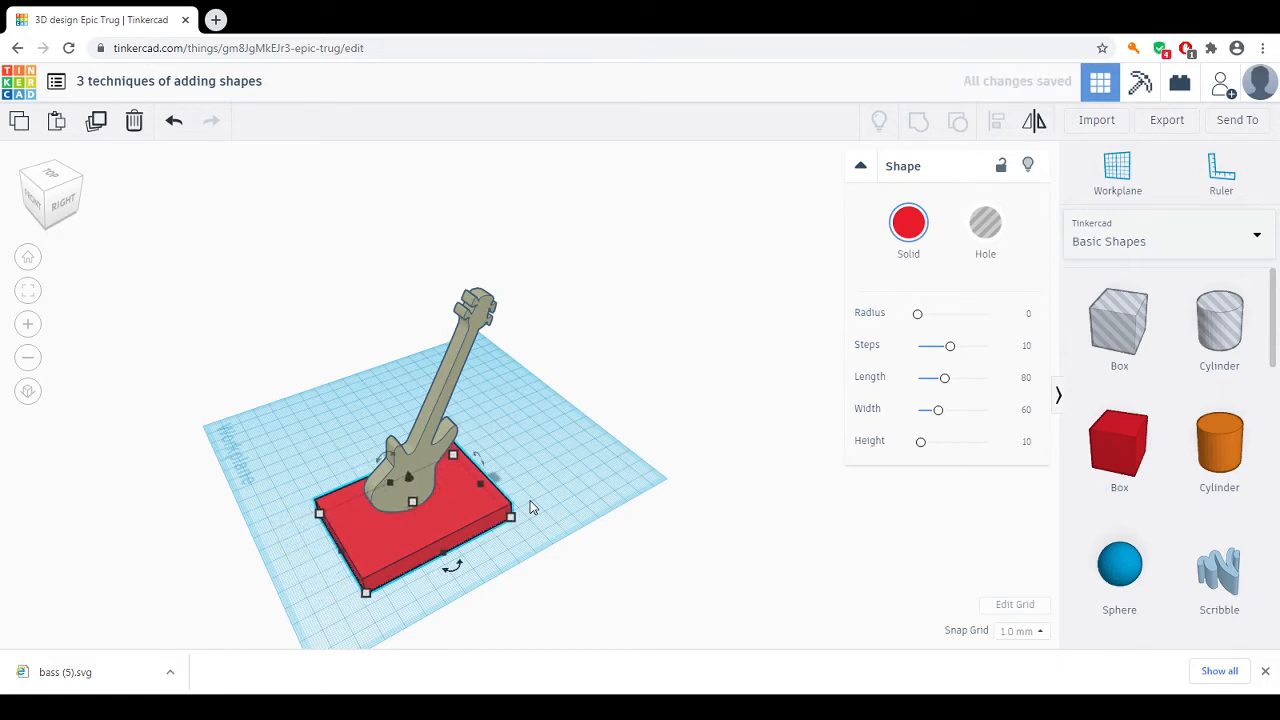
key(Right)
key(Right)
key(Right)
key(Right)
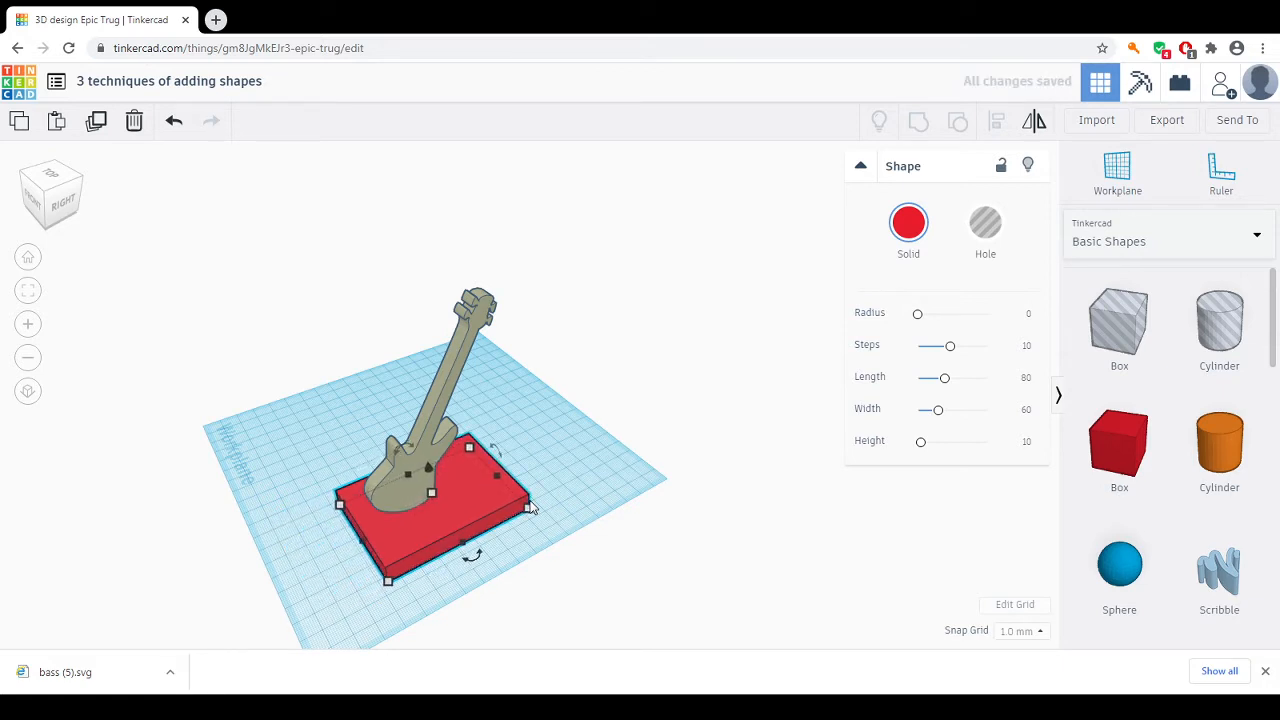
key(Right)
key(Left)
key(Left)
key(Left)
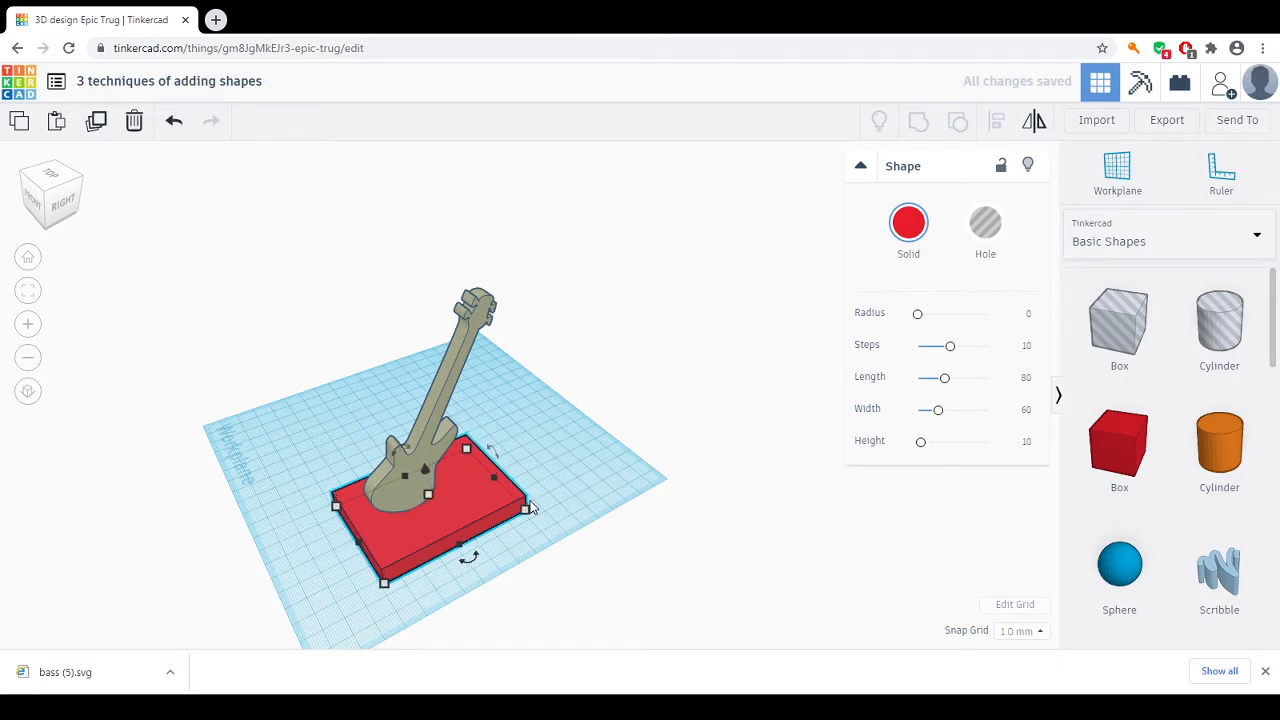
Step: Tilt the guitar 45° so that its neck leans the opposite way along the box, and raise it slightly
click(437, 419)
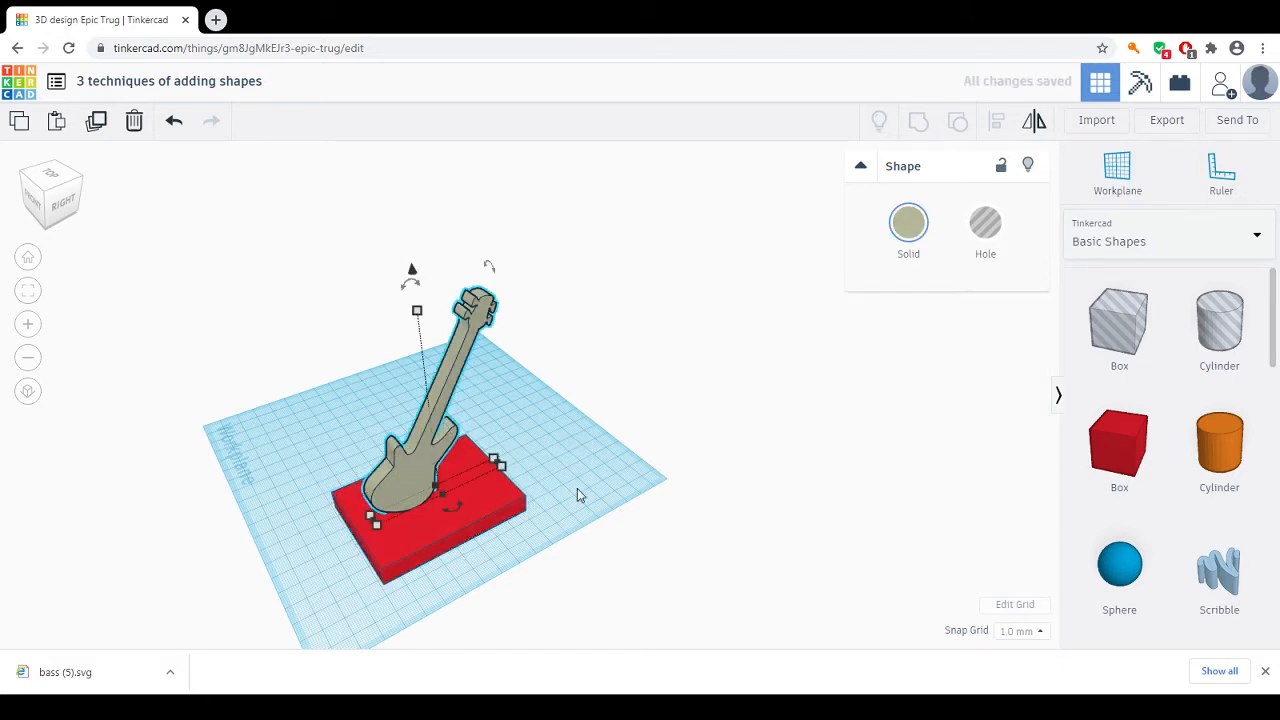
right_drag(613, 402, 462, 350)
click(345, 215)
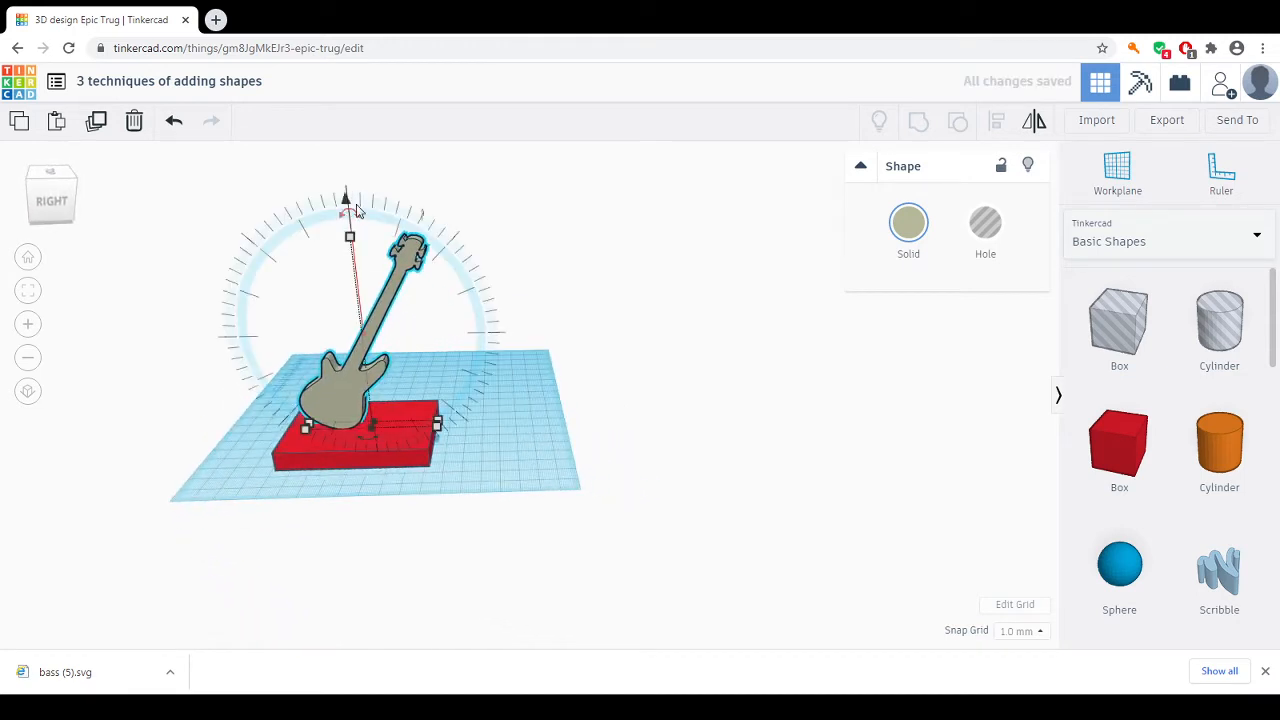
drag(345, 214, 283, 282)
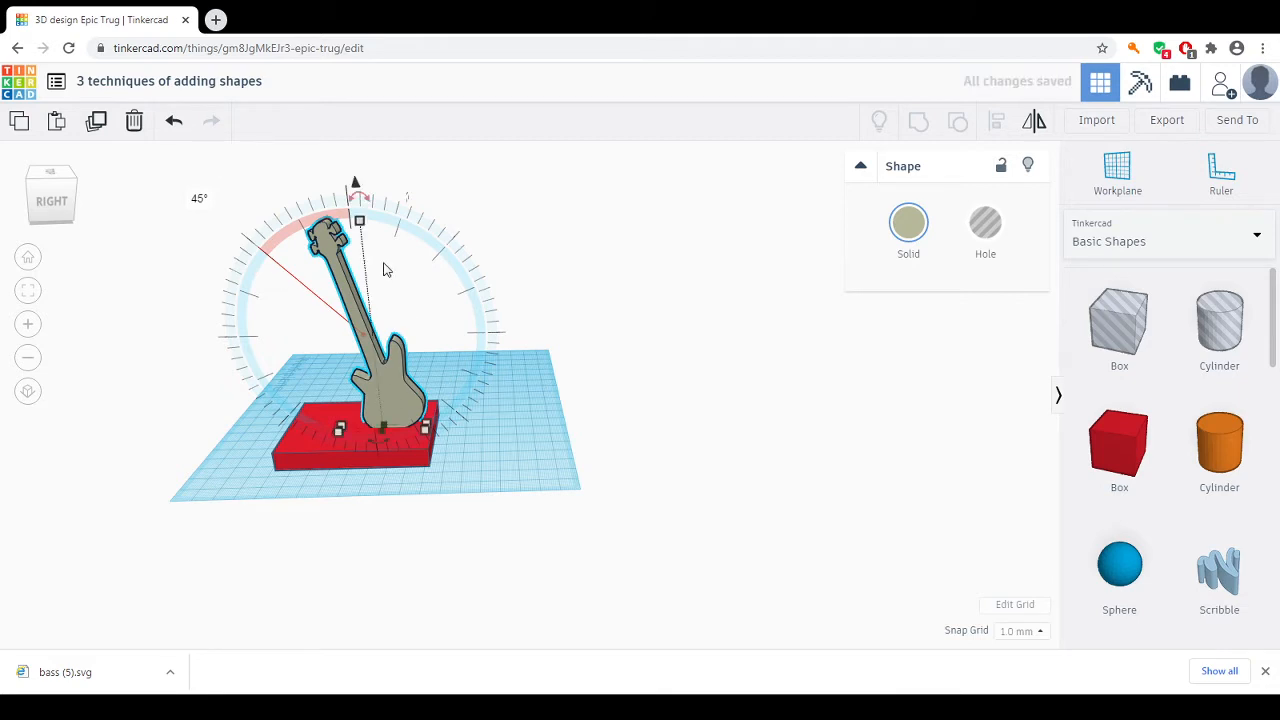
drag(356, 185, 355, 180)
Step: Shift the red box along its length, away from the neck's lean, until the guitar's body stands near one end
click(349, 450)
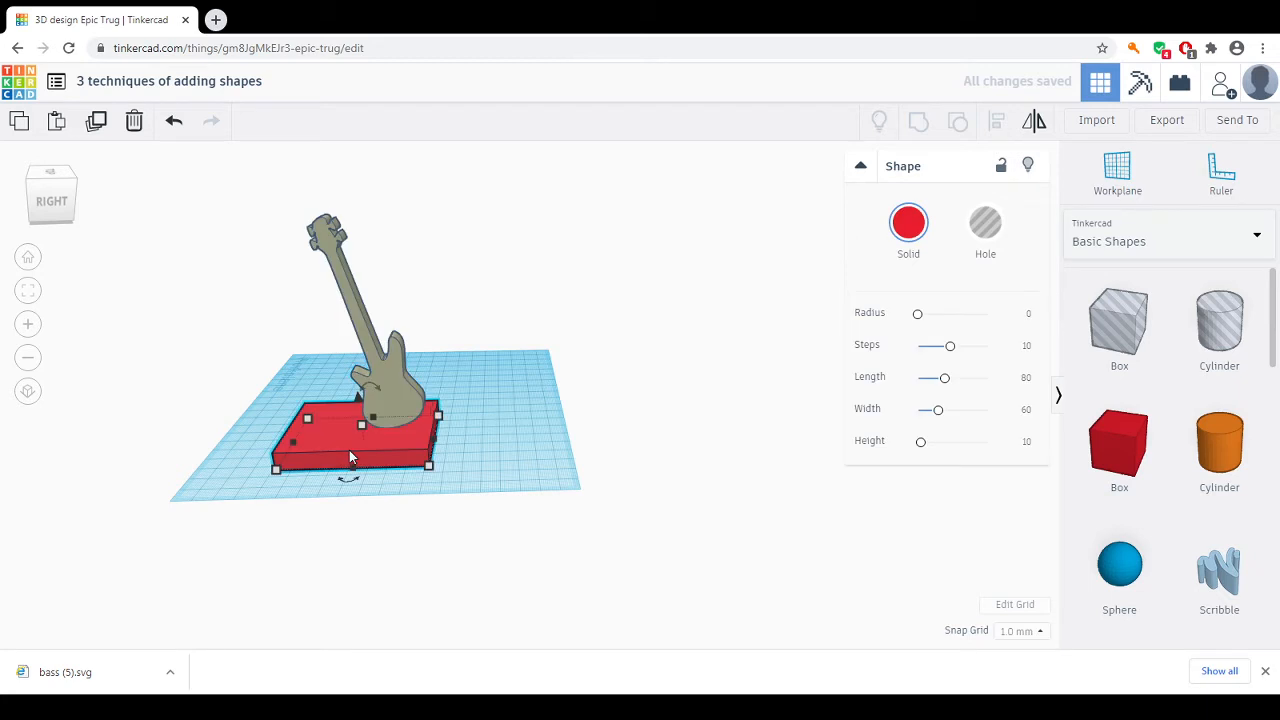
key(Right)
key(Right)
key(Right)
key(Right)
key(Right)
key(Right)
key(Right)
key(Right)
key(Right)
key(Right)
key(Right)
key(Right)
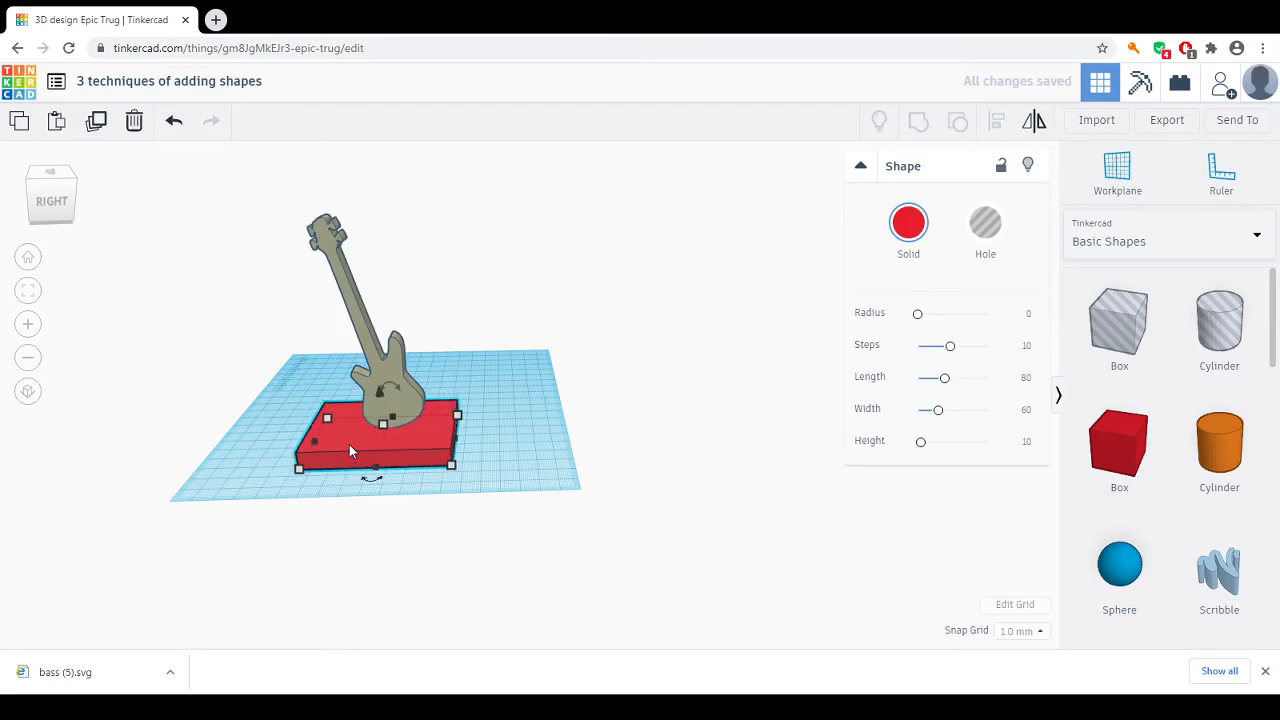
key(Right)
key(Right)
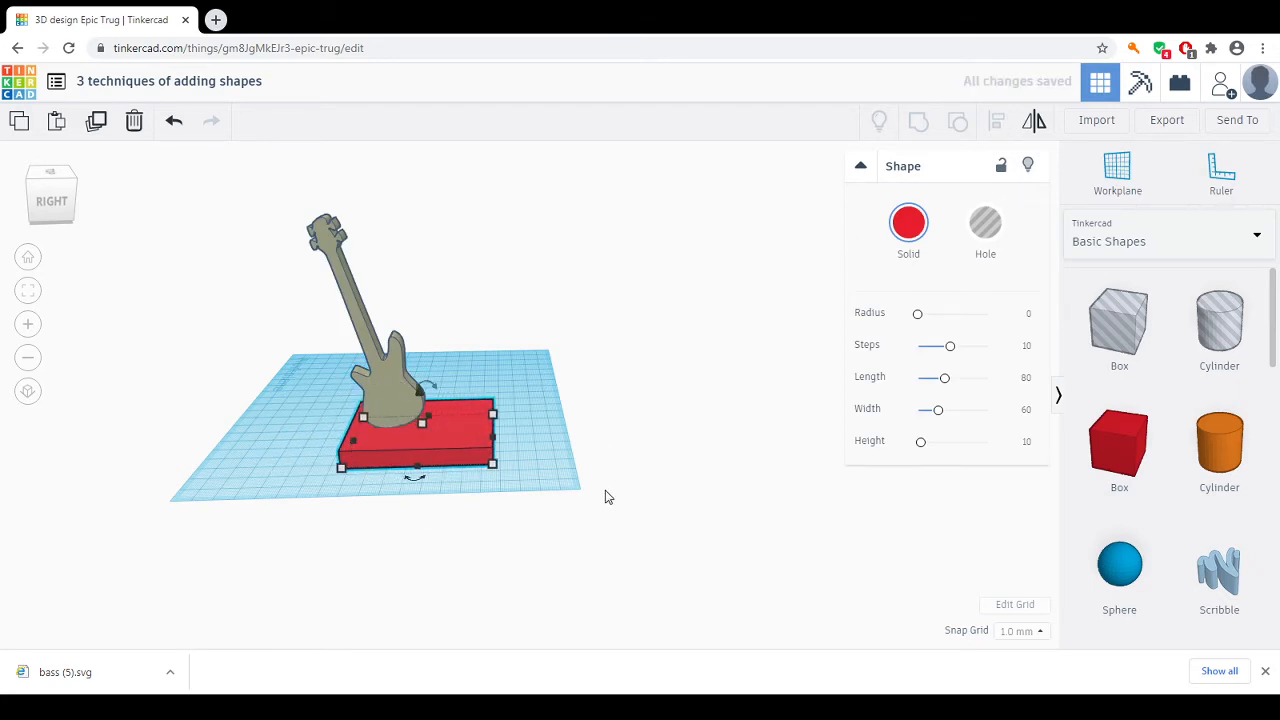
Step: Add a Scribble shape to the workplane beside the red box
right_drag(603, 494, 652, 458)
scroll(674, 436, up, 2)
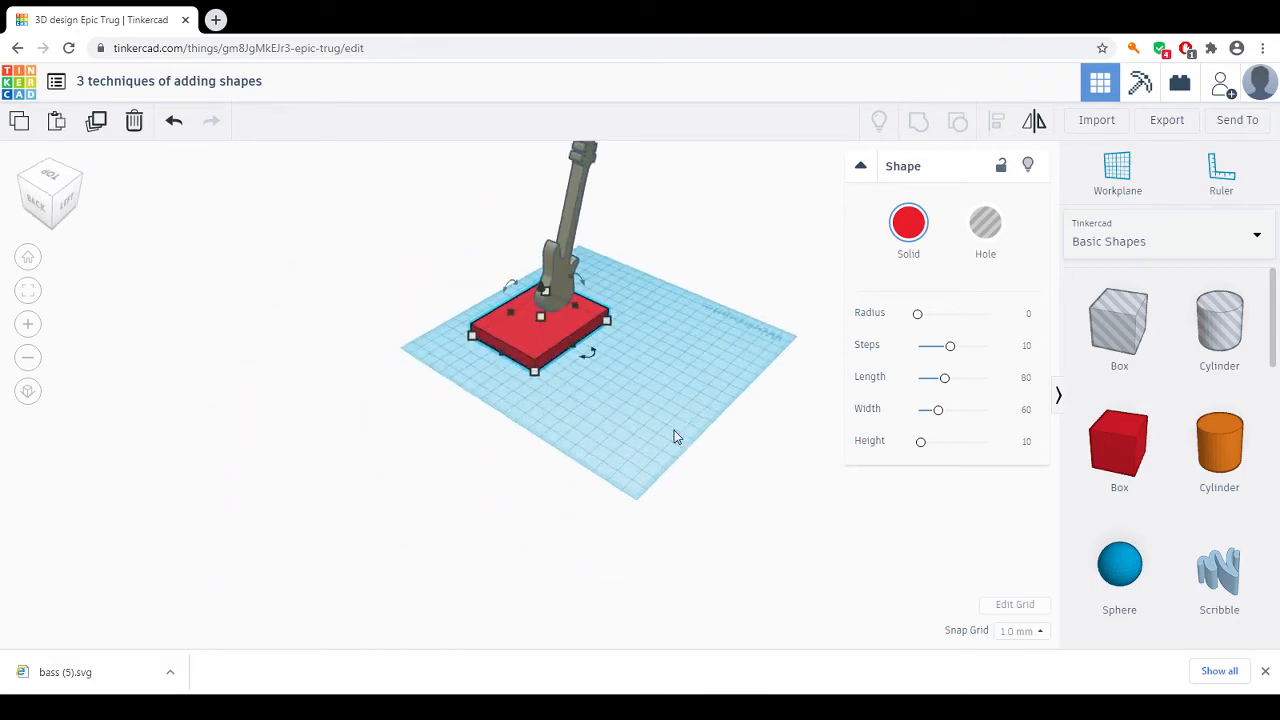
scroll(779, 410, down, 3)
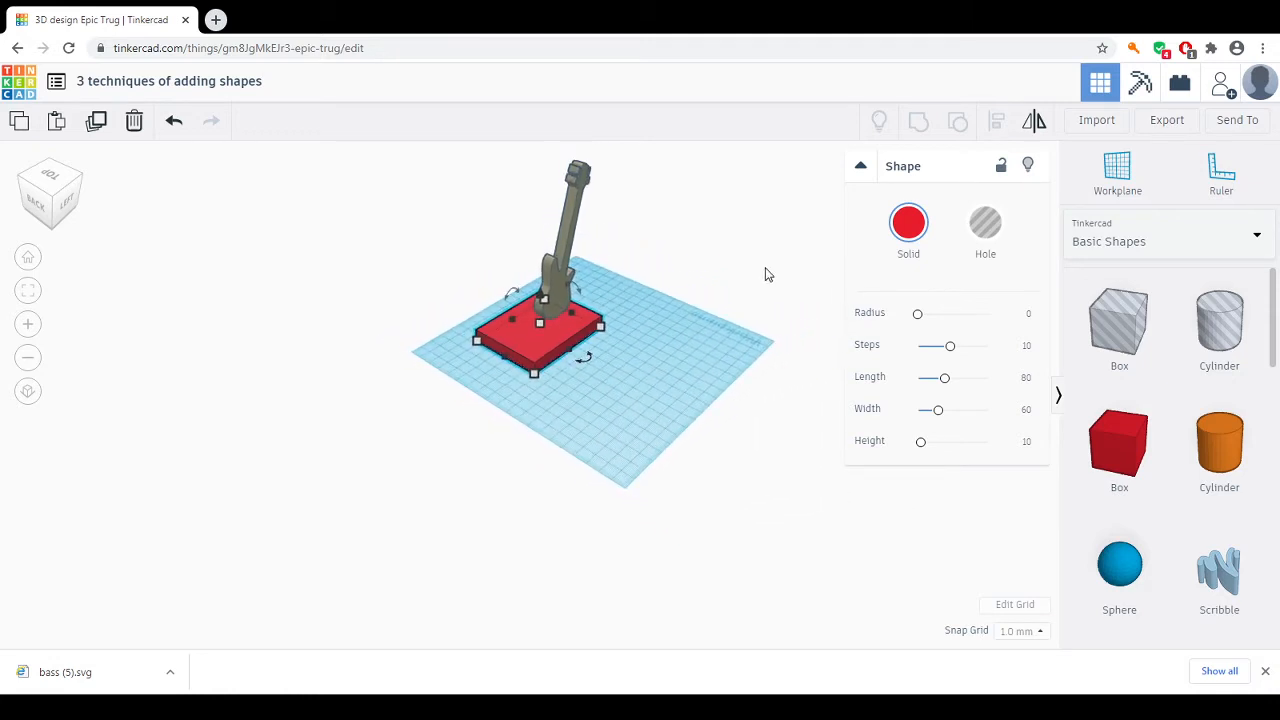
click(862, 168)
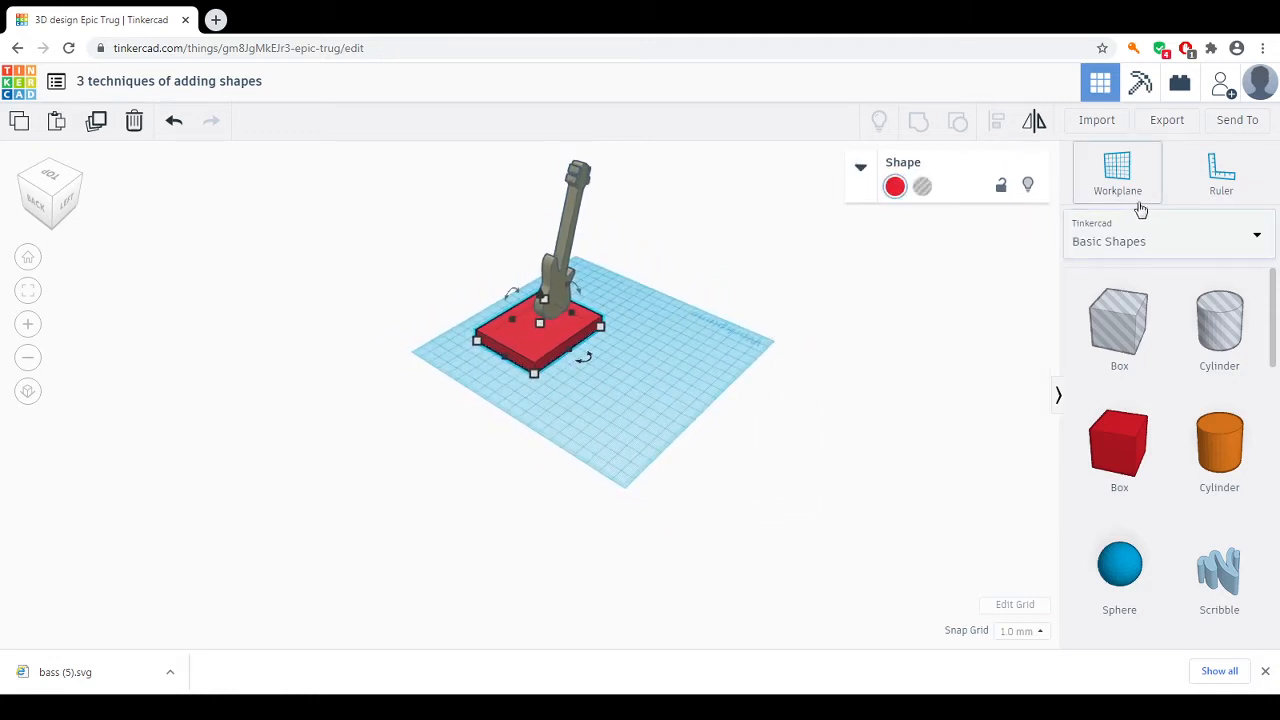
scroll(1273, 320, down, 1)
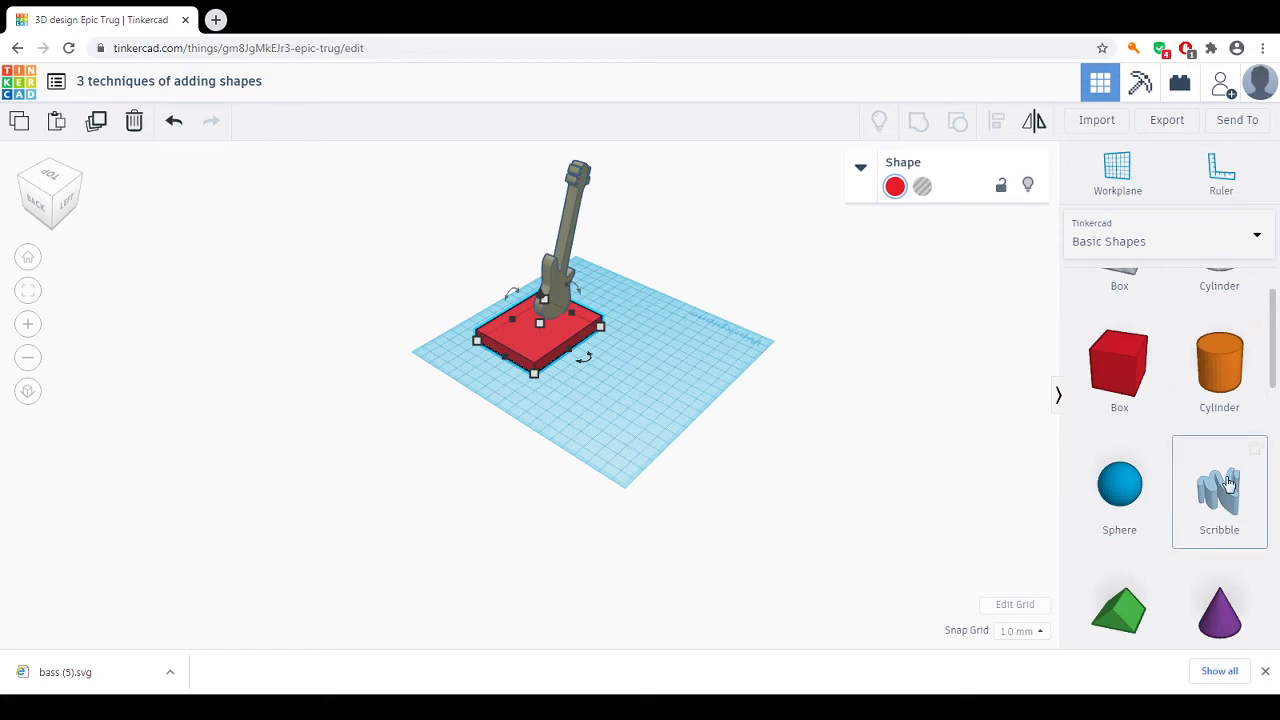
mouse_move(1219, 490)
mouse_down()
mouse_move(703, 351)
mouse_move(643, 388)
mouse_up()
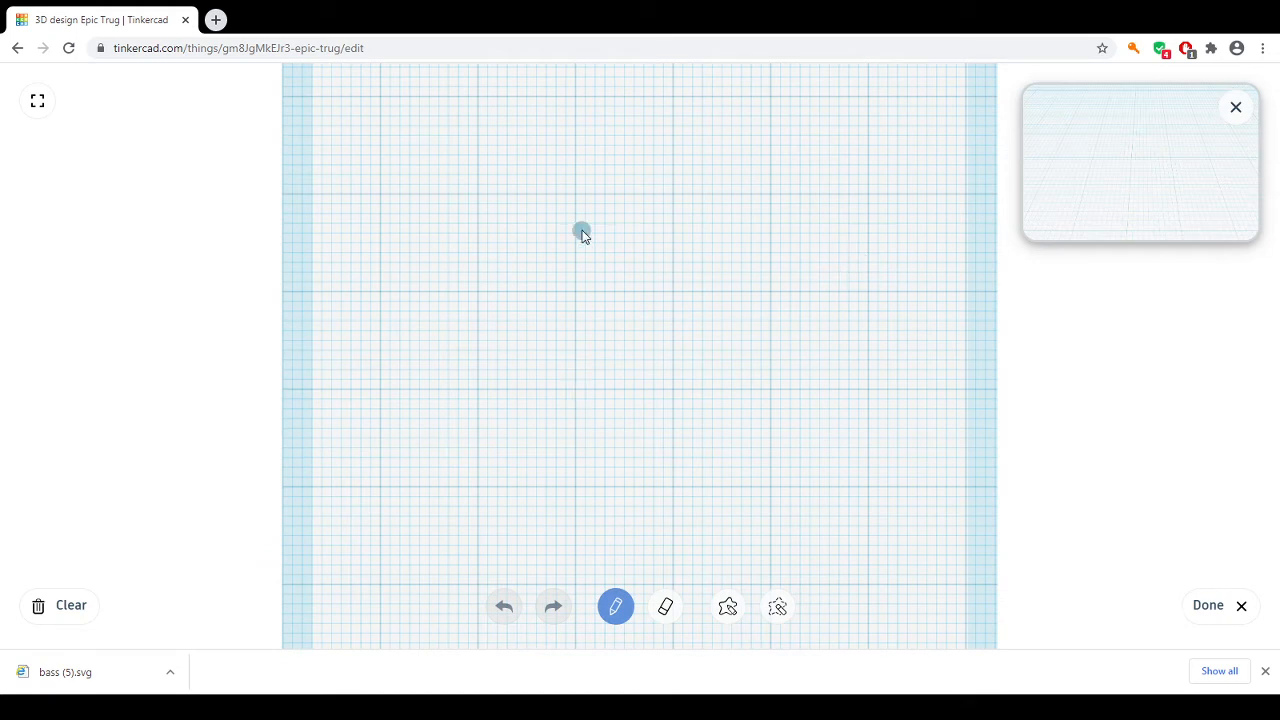
Step: Draw a slanted freehand letter B and add a filled, finger-like shape over its lower curve with the shape drawing tool
mouse_move(515, 332)
mouse_down()
mouse_move(555, 300)
mouse_move(591, 365)
mouse_move(732, 372)
mouse_move(659, 445)
mouse_up()
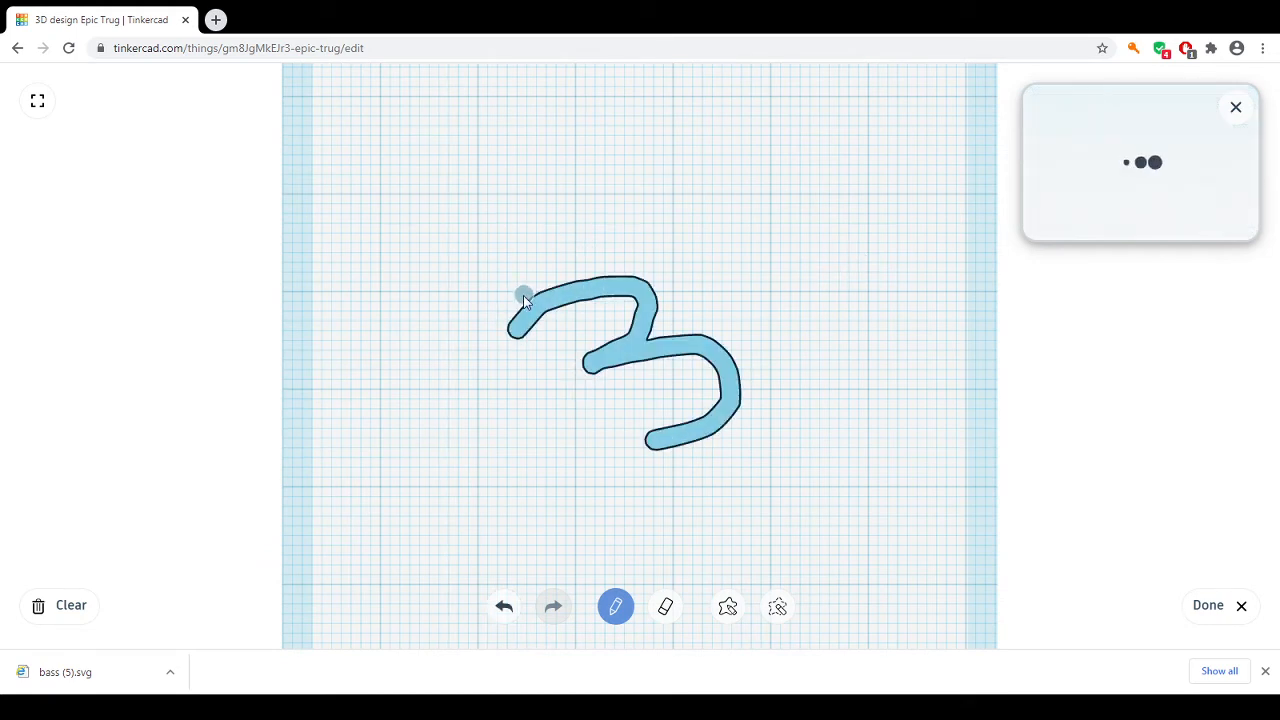
drag(541, 310, 656, 447)
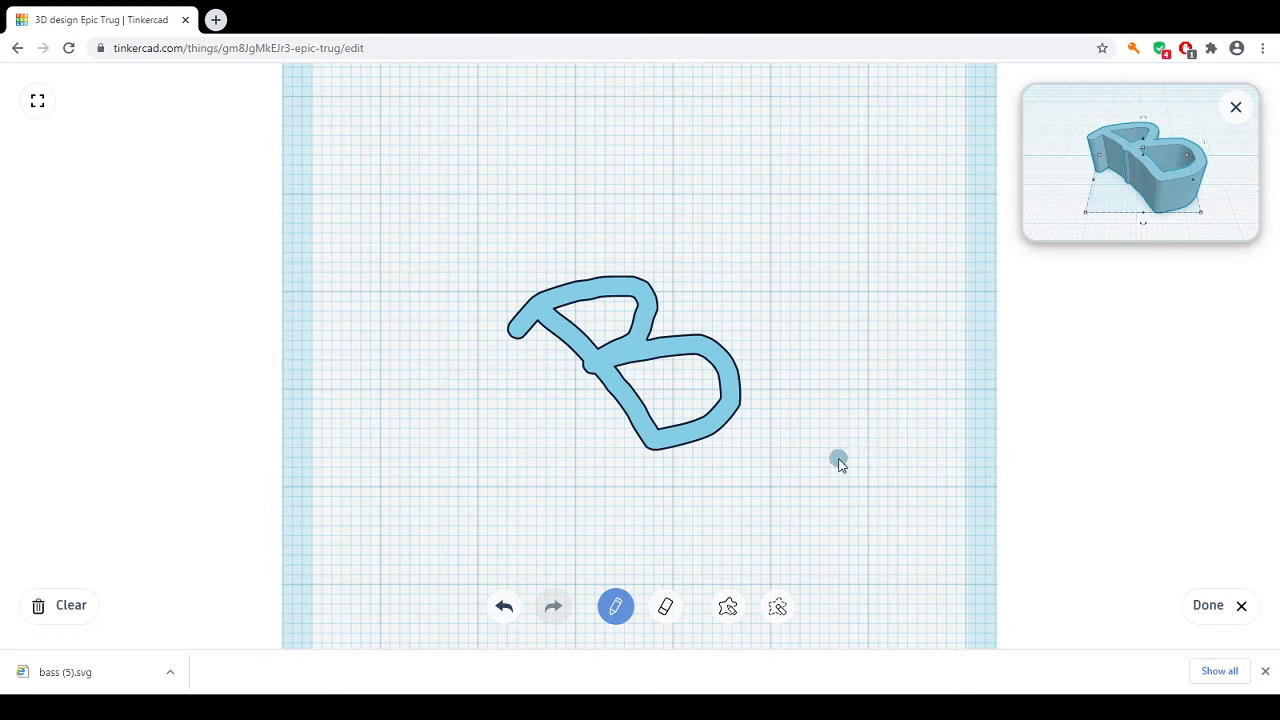
click(727, 610)
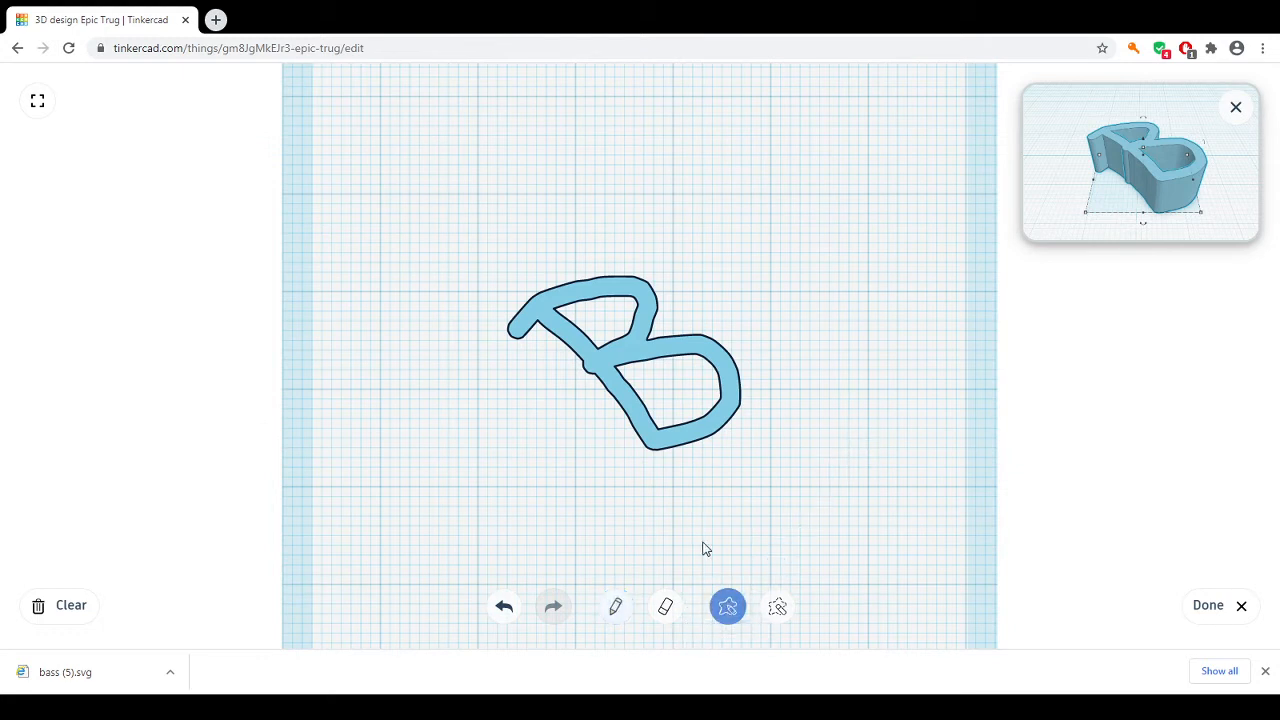
mouse_move(660, 457)
mouse_down()
mouse_move(729, 569)
mouse_move(814, 540)
mouse_move(811, 521)
mouse_move(717, 484)
mouse_move(829, 456)
mouse_move(777, 443)
mouse_move(799, 358)
mouse_move(748, 362)
mouse_move(726, 297)
mouse_move(735, 282)
mouse_move(692, 287)
mouse_move(678, 338)
mouse_move(658, 352)
mouse_move(656, 448)
mouse_up()
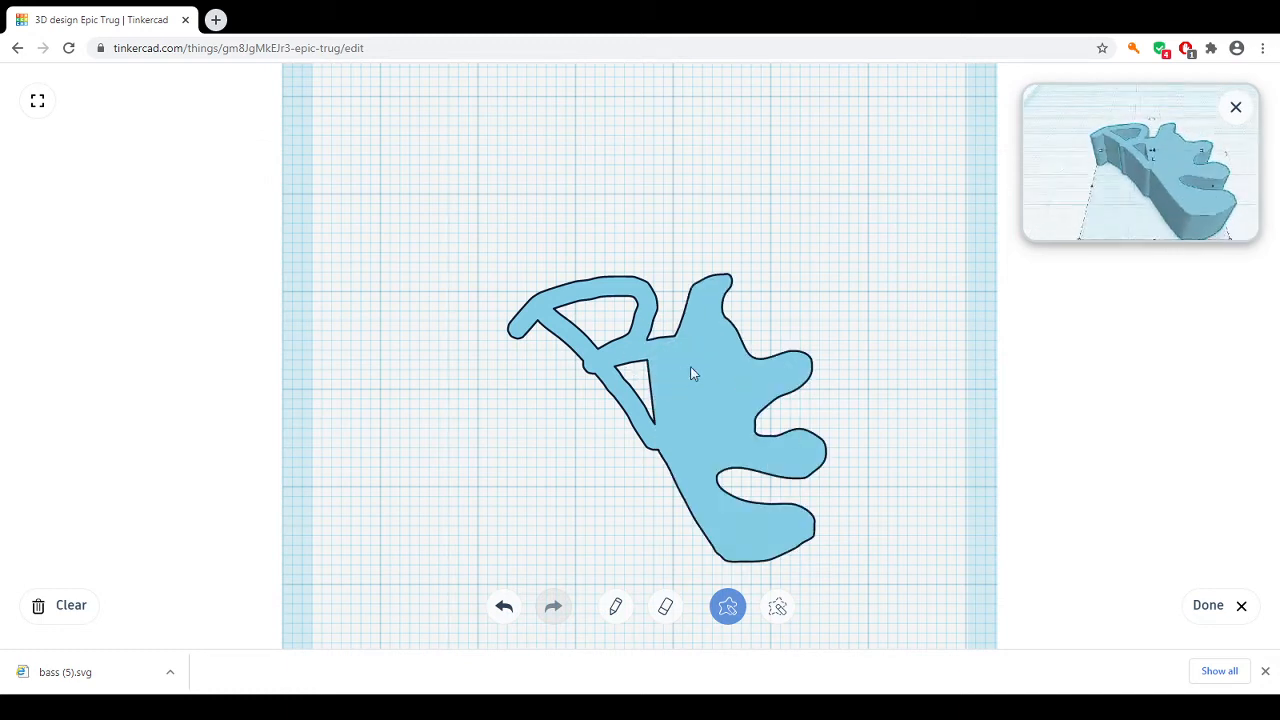
Step: Reopen the B's lower hole with the eraser and cut away the finger-like lobes with the shape eraser
click(665, 607)
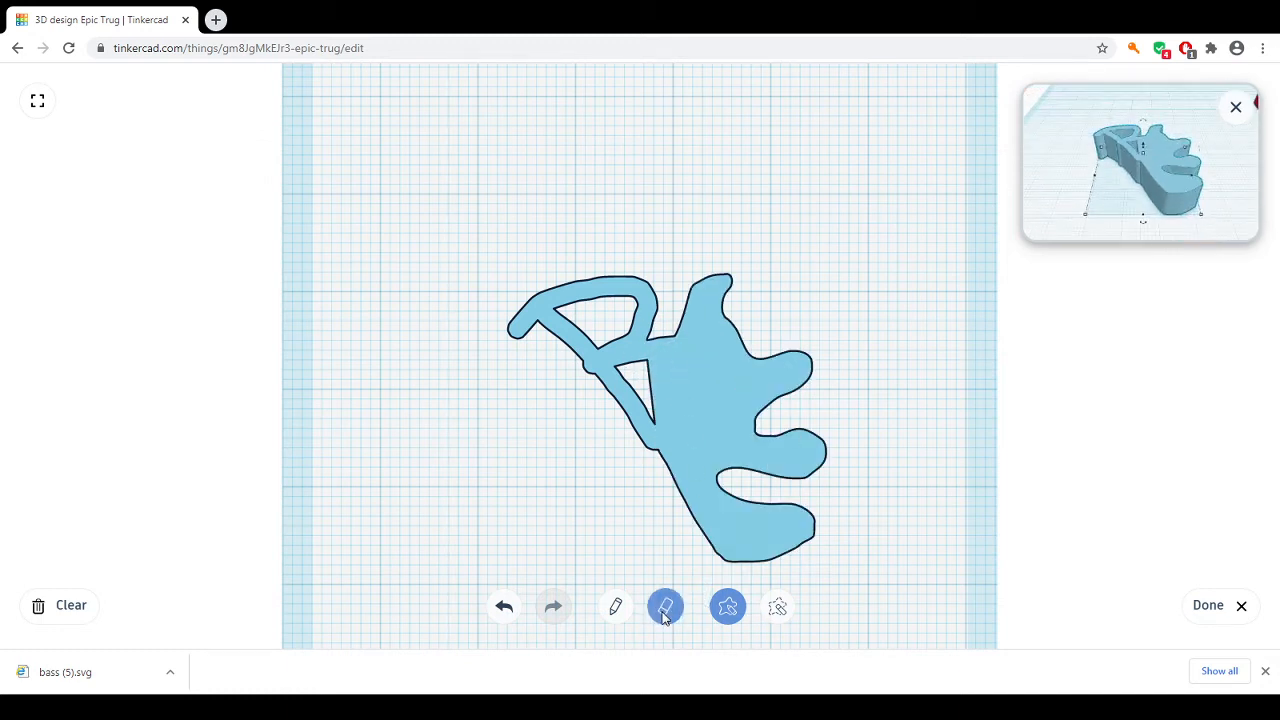
mouse_move(645, 372)
mouse_down()
mouse_move(677, 366)
mouse_move(691, 406)
mouse_move(665, 418)
mouse_move(654, 389)
mouse_move(674, 403)
mouse_move(654, 402)
mouse_move(662, 416)
mouse_move(652, 387)
mouse_up()
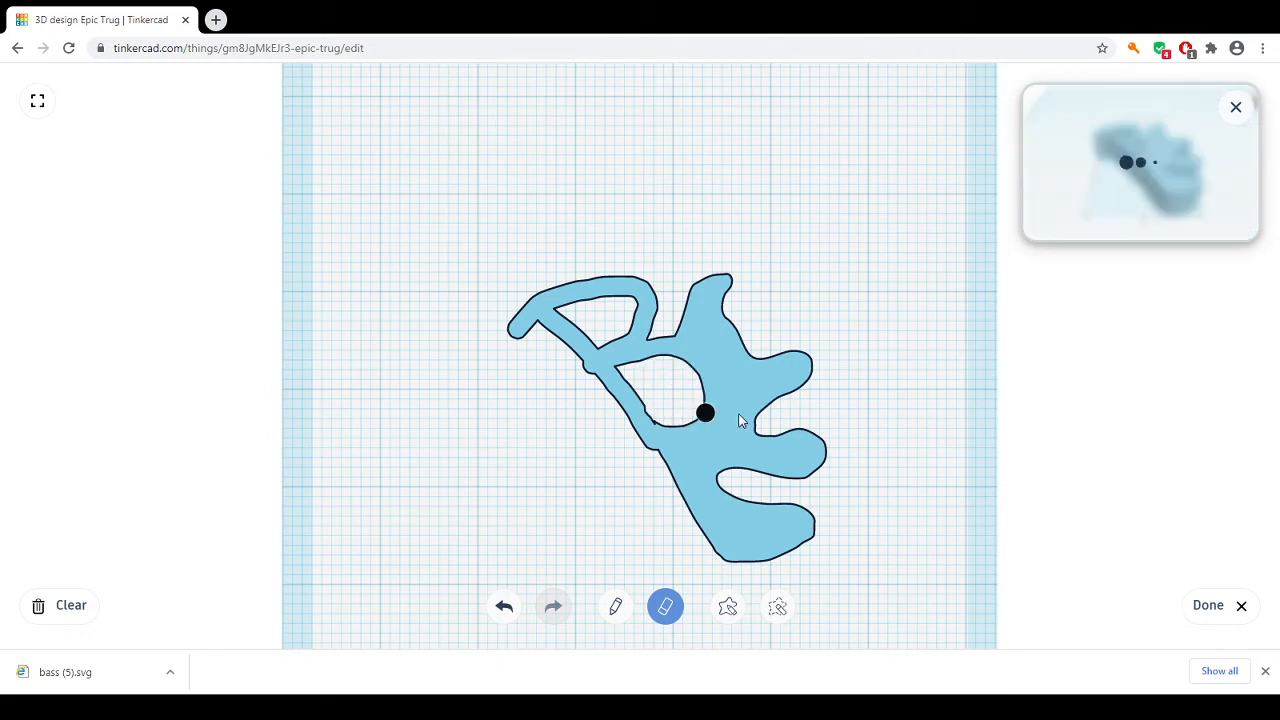
click(777, 606)
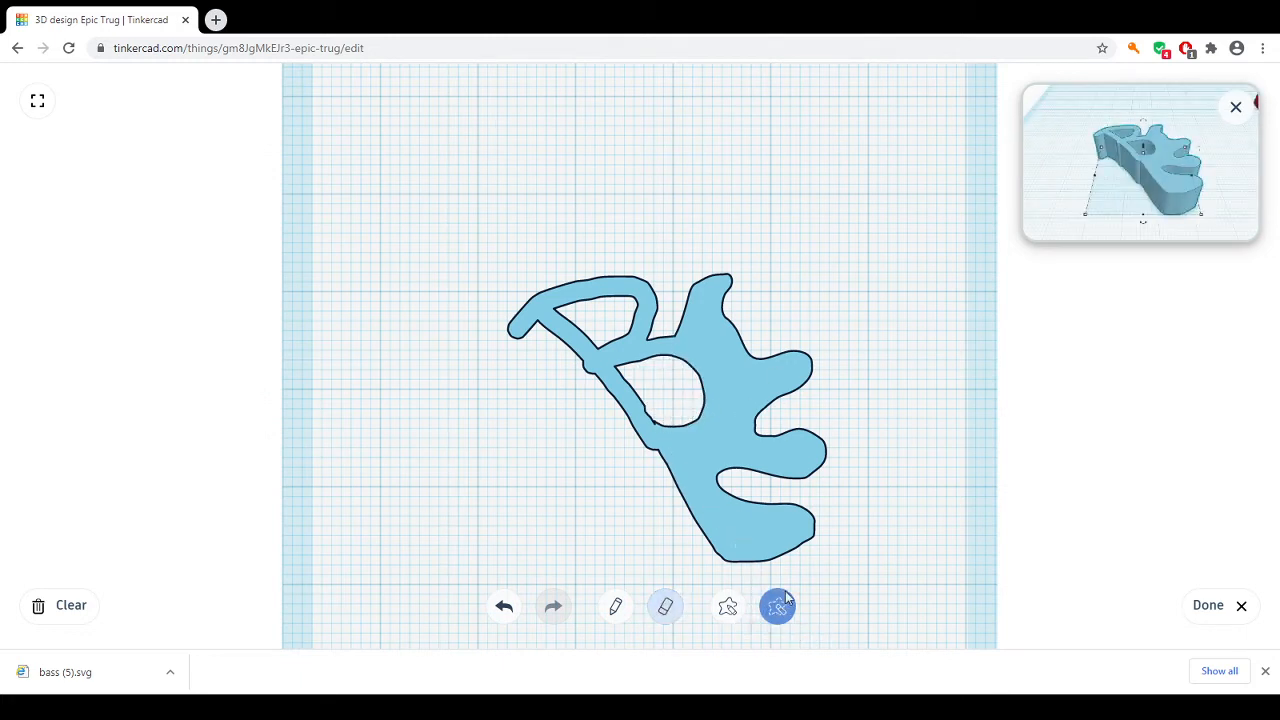
mouse_move(747, 531)
mouse_down()
mouse_move(869, 486)
mouse_move(849, 380)
mouse_move(780, 350)
mouse_move(738, 378)
mouse_move(712, 455)
mouse_move(750, 461)
mouse_up()
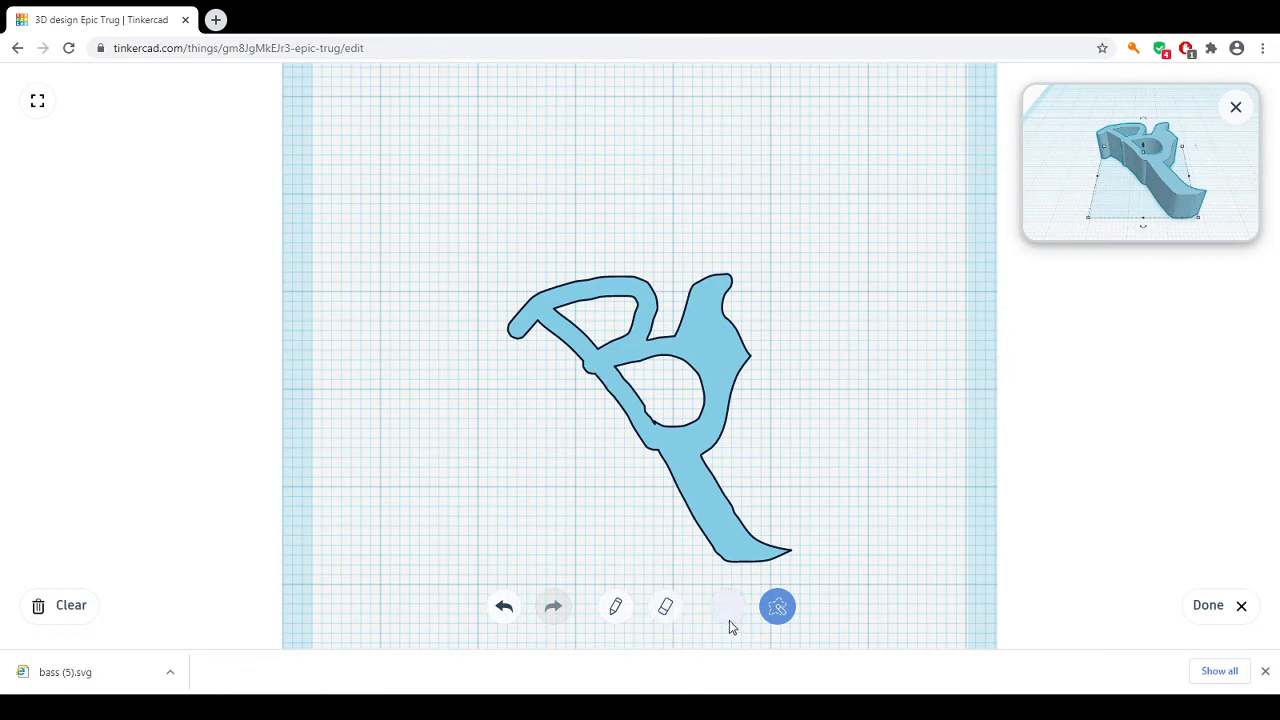
Step: Thicken the stem and both curves of the B with additional freehand strokes
click(615, 607)
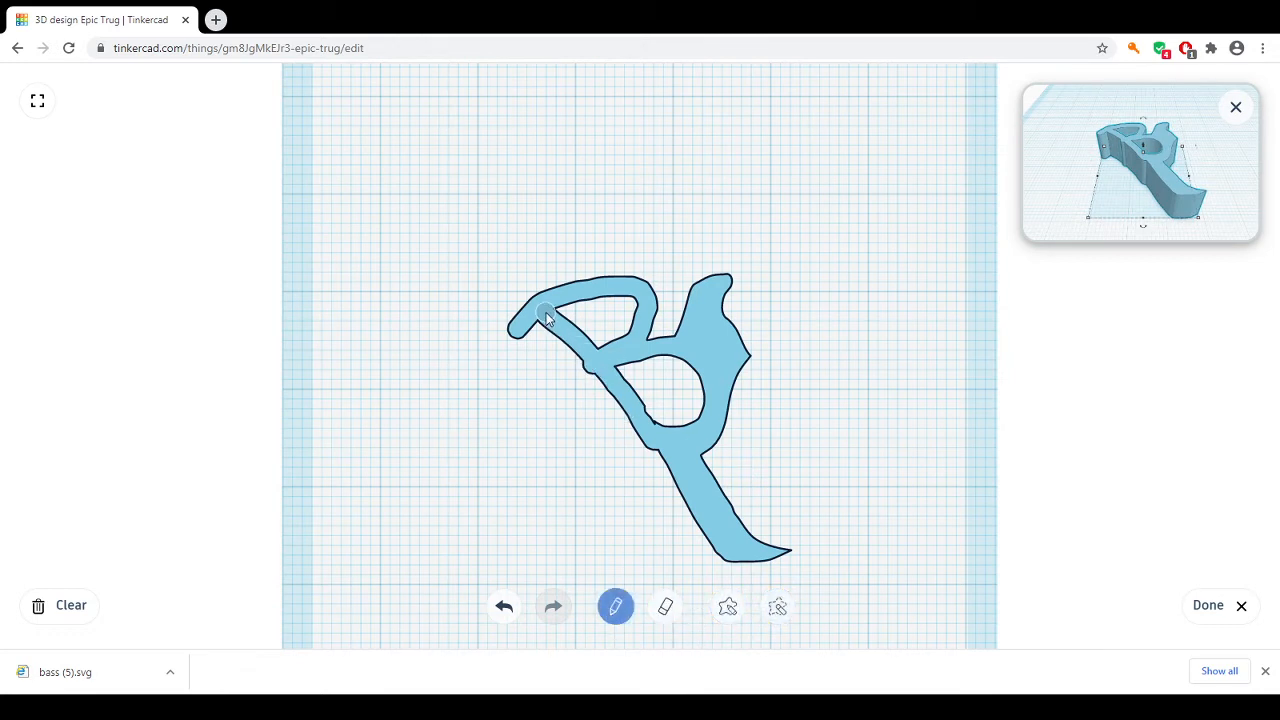
mouse_move(546, 318)
mouse_down()
mouse_move(600, 356)
mouse_move(648, 436)
mouse_up()
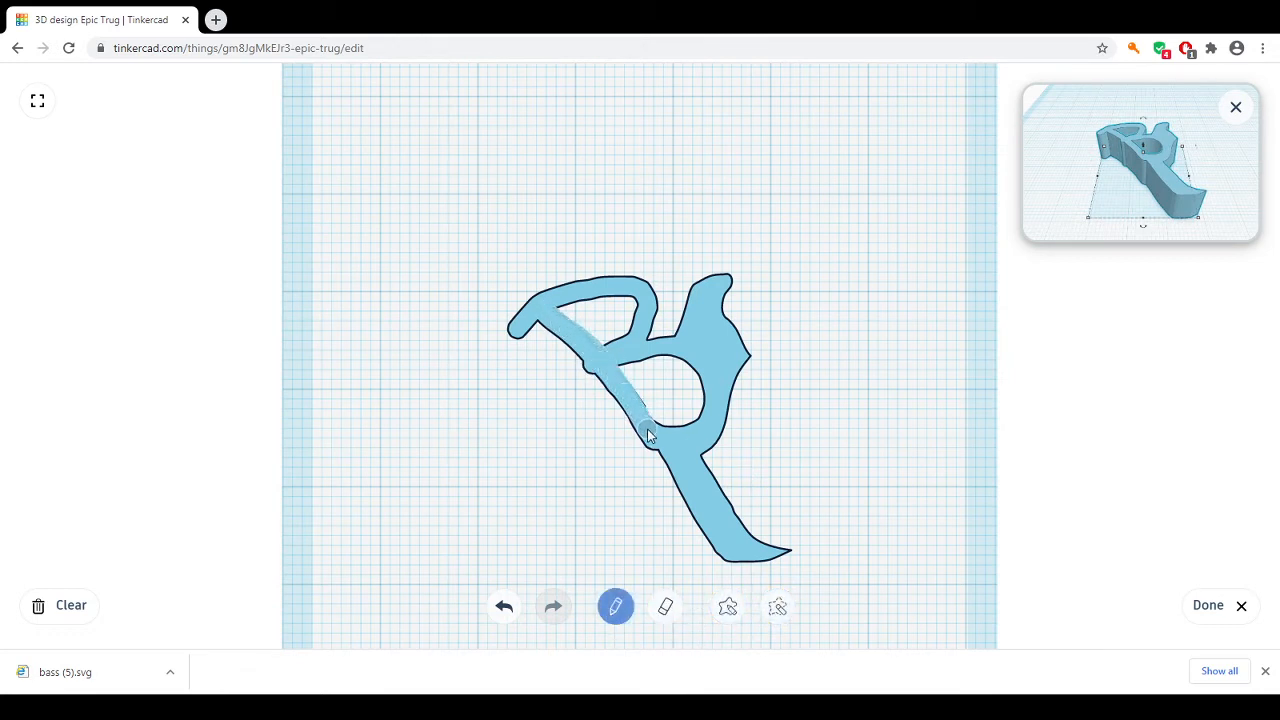
mouse_move(550, 306)
mouse_down()
mouse_move(632, 392)
mouse_move(654, 437)
mouse_up()
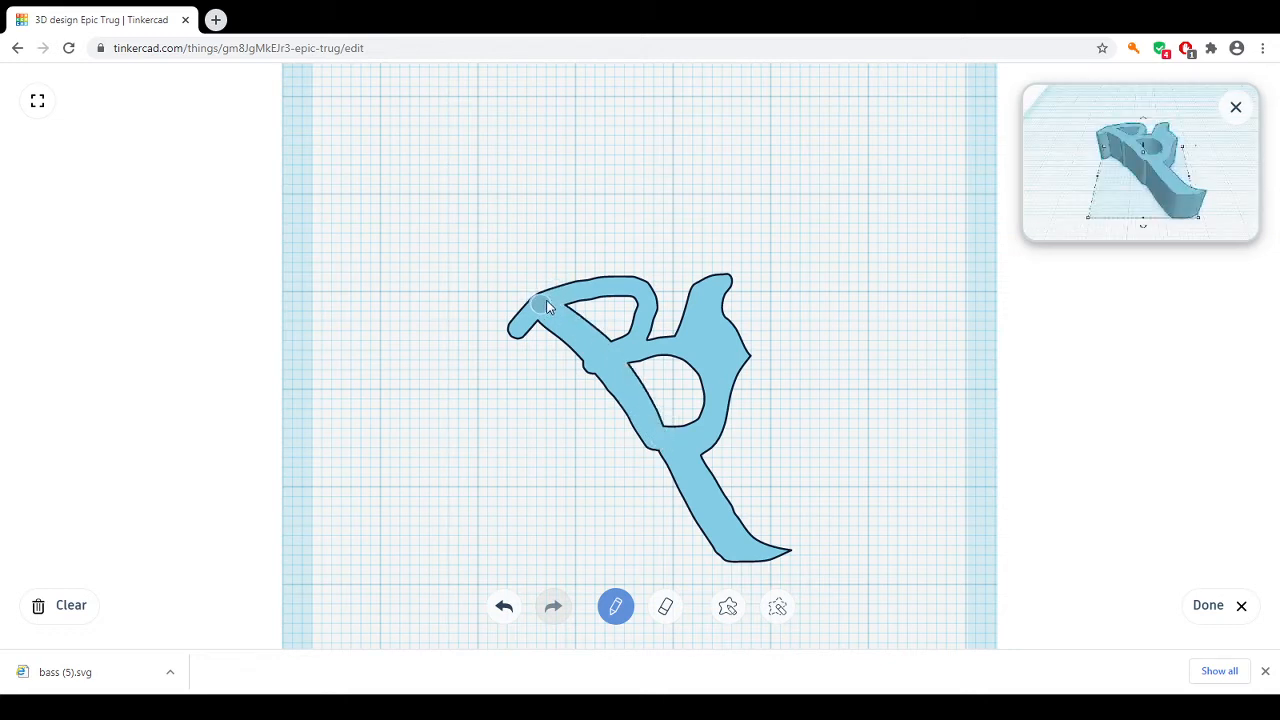
mouse_move(547, 307)
mouse_down()
mouse_move(622, 279)
mouse_move(663, 297)
mouse_move(634, 343)
mouse_move(641, 356)
mouse_up()
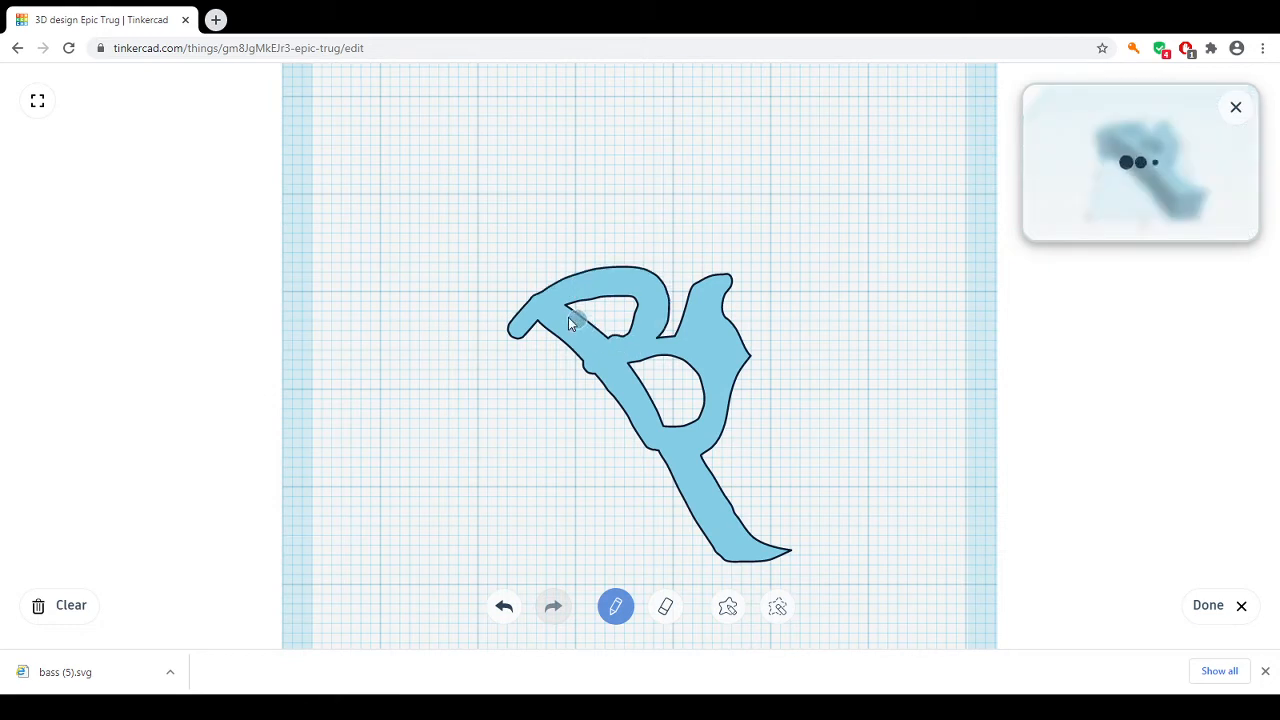
mouse_move(575, 304)
mouse_down()
mouse_move(632, 306)
mouse_move(613, 349)
mouse_move(691, 361)
mouse_move(736, 443)
mouse_up()
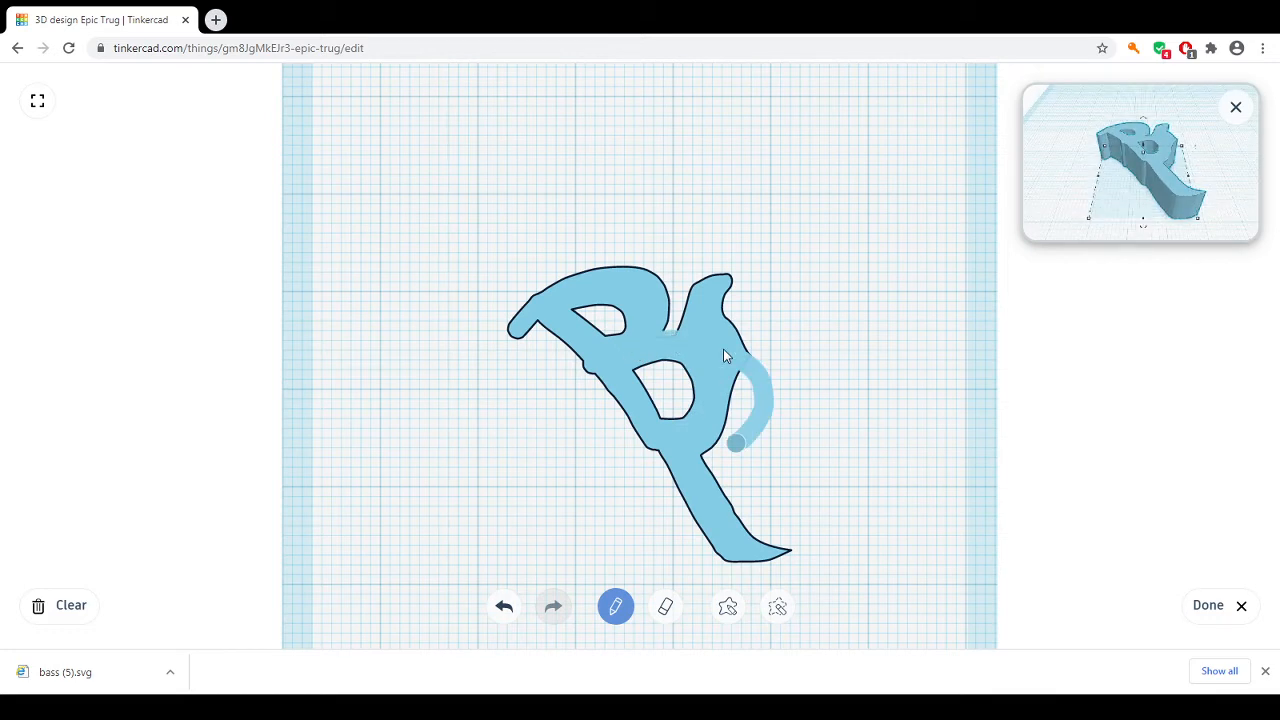
mouse_move(738, 365)
mouse_down()
mouse_move(742, 420)
mouse_move(727, 438)
mouse_up()
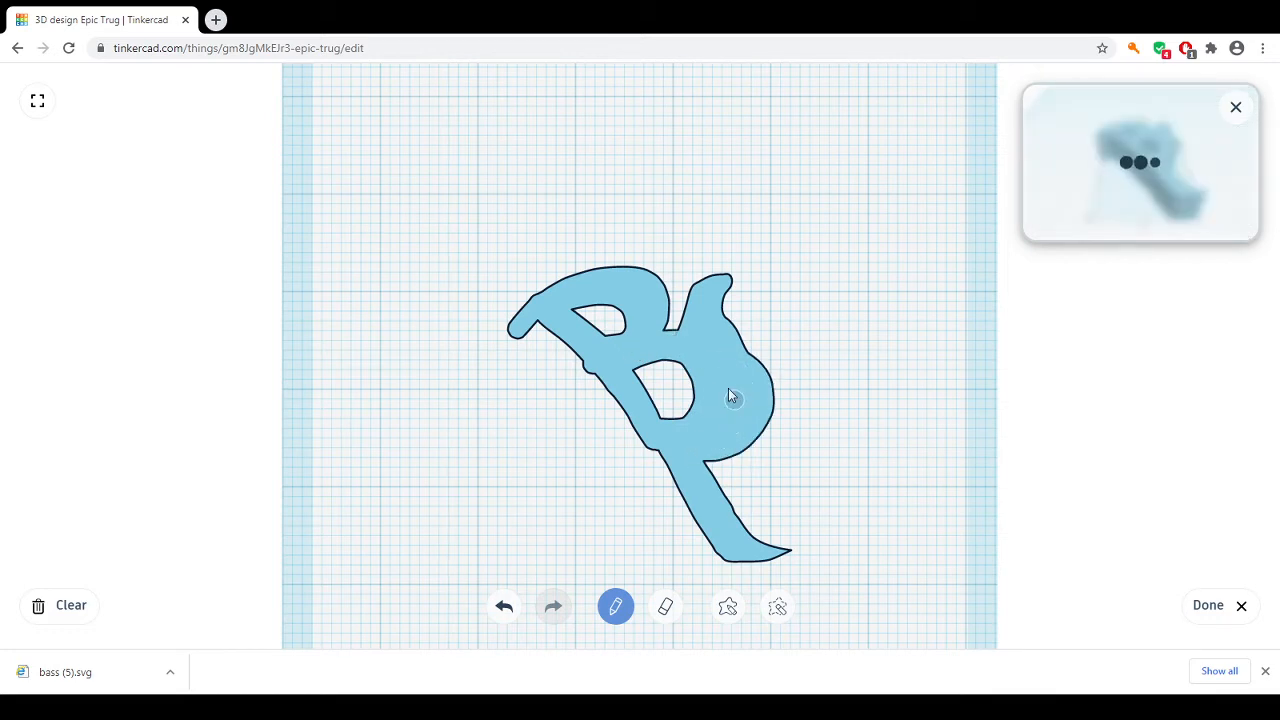
Step: Erase the leftover horn above the B and the tail below it, and finish the scribble
click(665, 606)
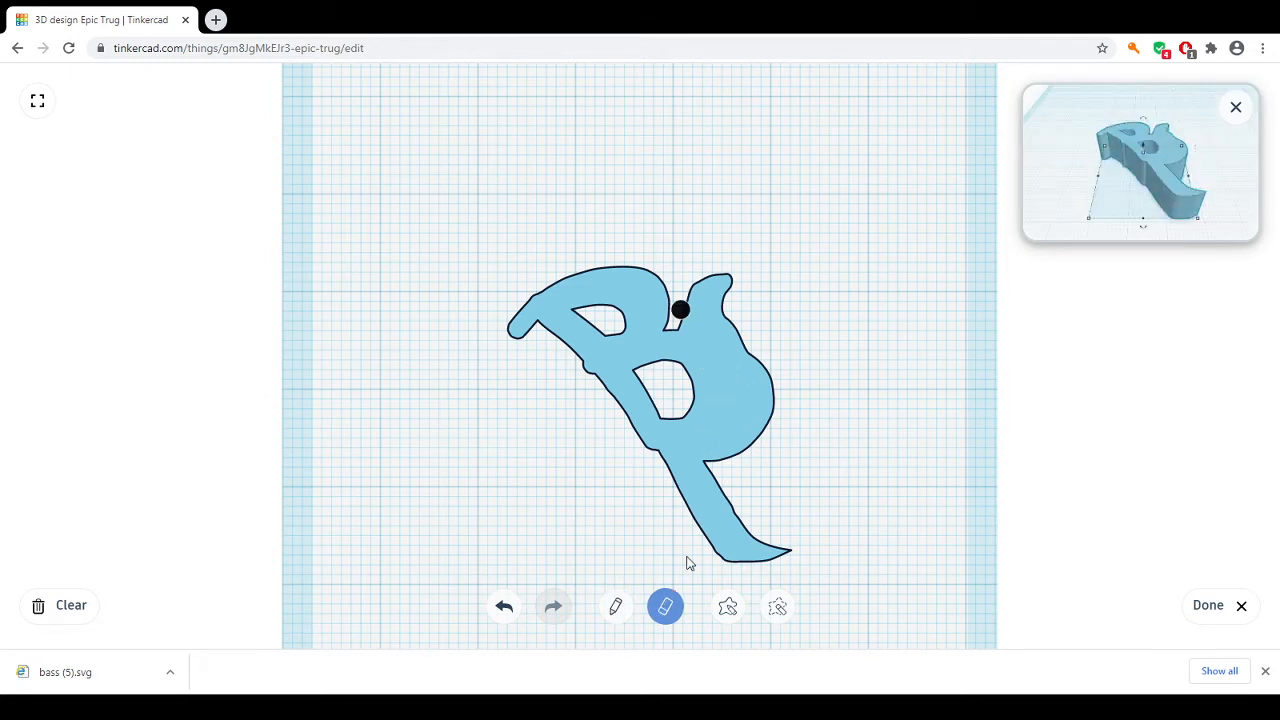
mouse_move(679, 325)
mouse_down()
mouse_move(716, 328)
mouse_move(762, 358)
mouse_move(772, 410)
mouse_move(669, 486)
mouse_move(646, 470)
mouse_up()
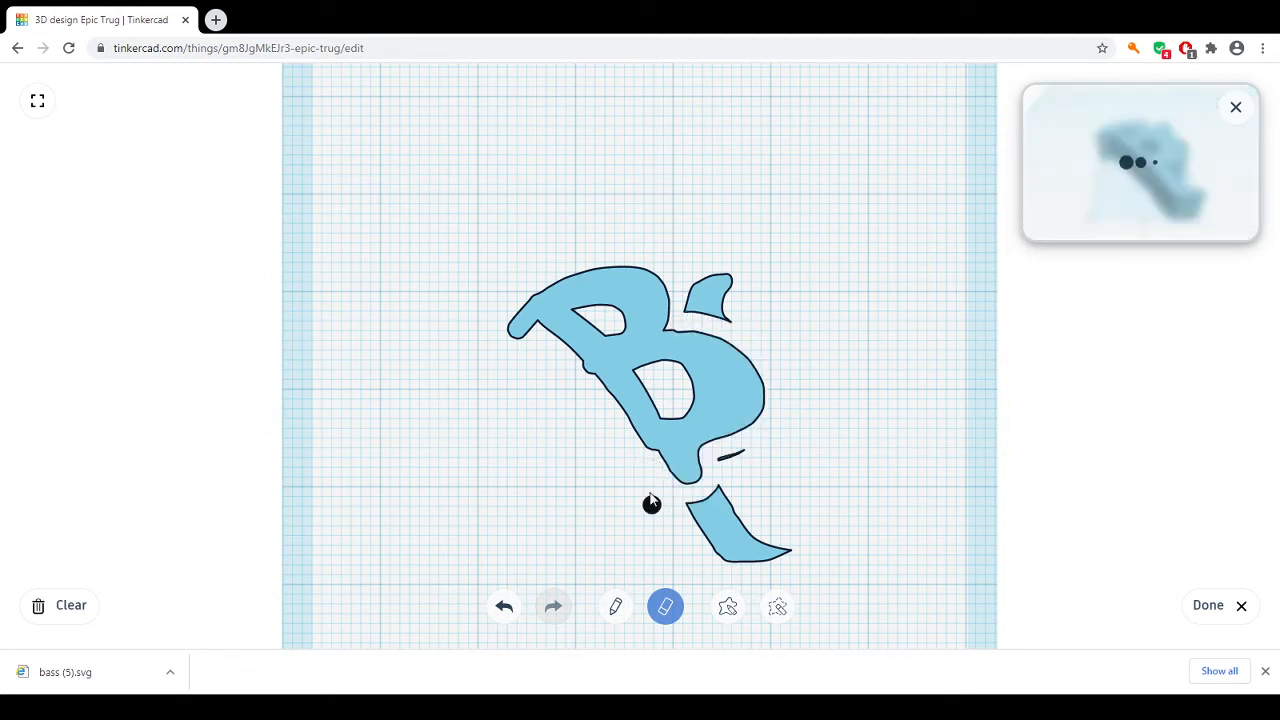
mouse_move(688, 540)
mouse_down()
mouse_move(720, 508)
mouse_move(705, 518)
mouse_move(713, 530)
mouse_move(745, 523)
mouse_move(714, 543)
mouse_move(781, 547)
mouse_up()
mouse_move(720, 457)
mouse_down()
mouse_move(740, 446)
mouse_move(718, 470)
mouse_move(739, 526)
mouse_up()
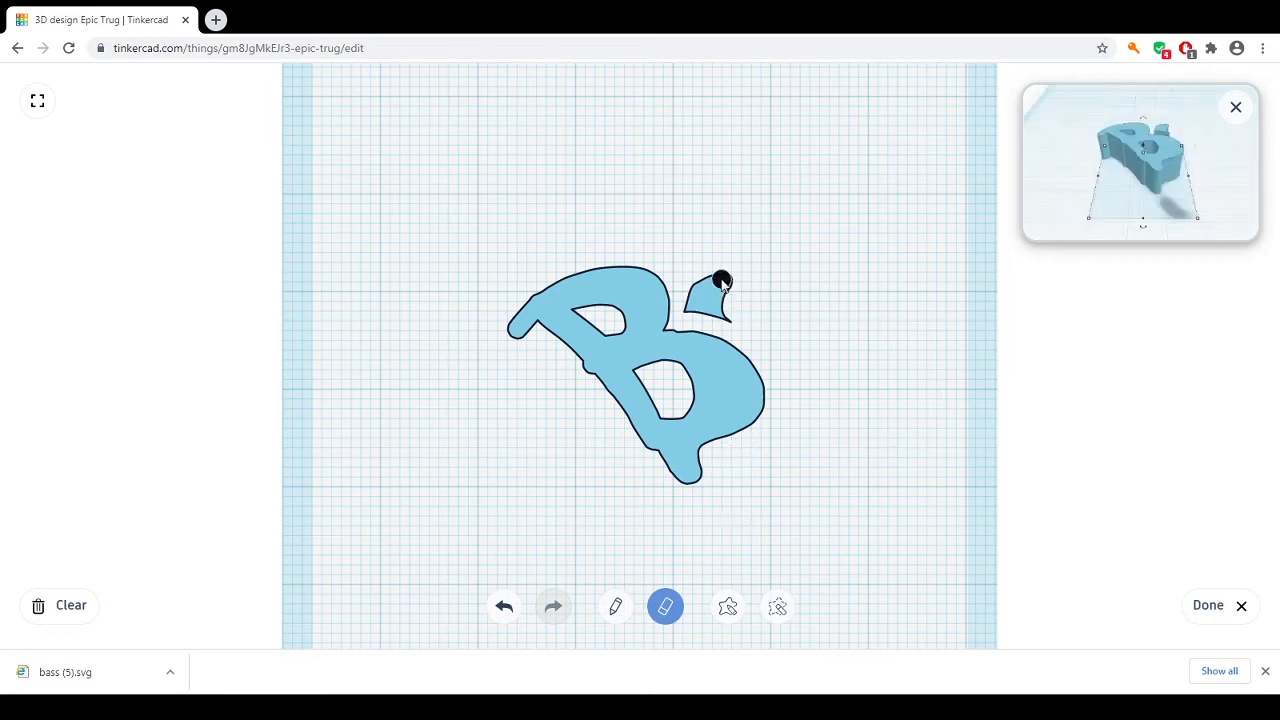
click(778, 606)
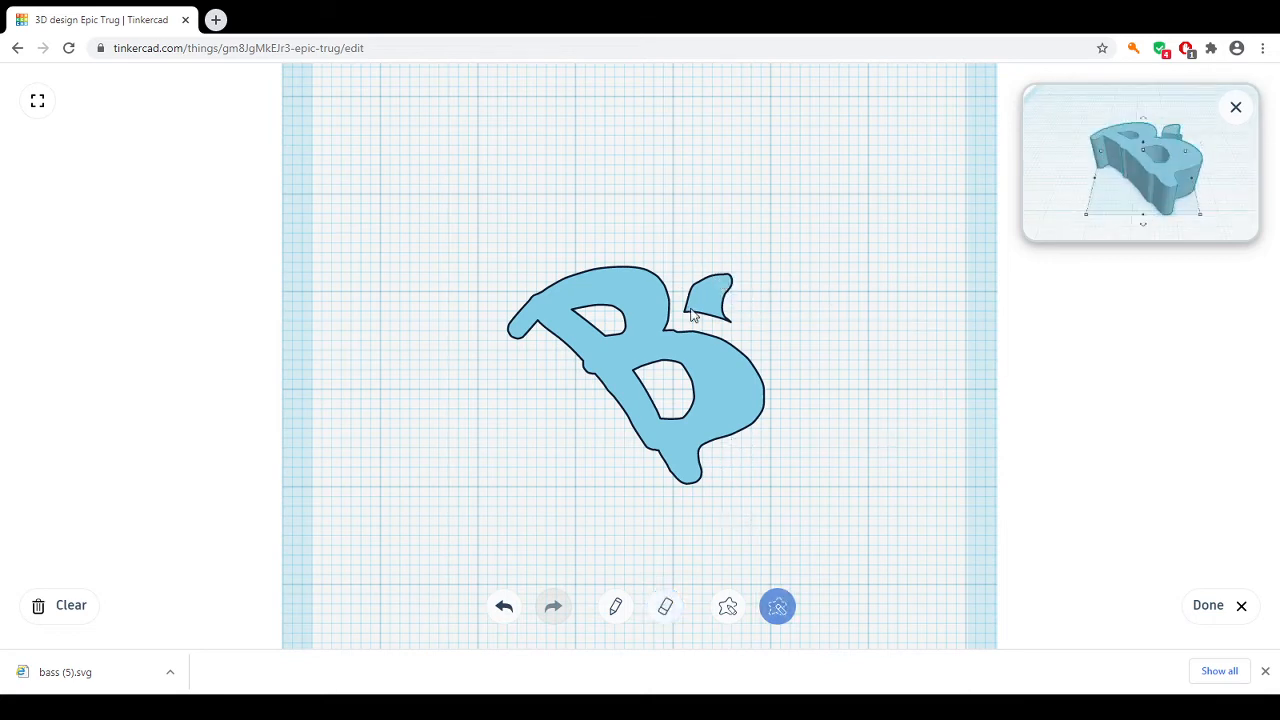
mouse_move(684, 303)
mouse_down()
mouse_move(720, 268)
mouse_move(786, 346)
mouse_up()
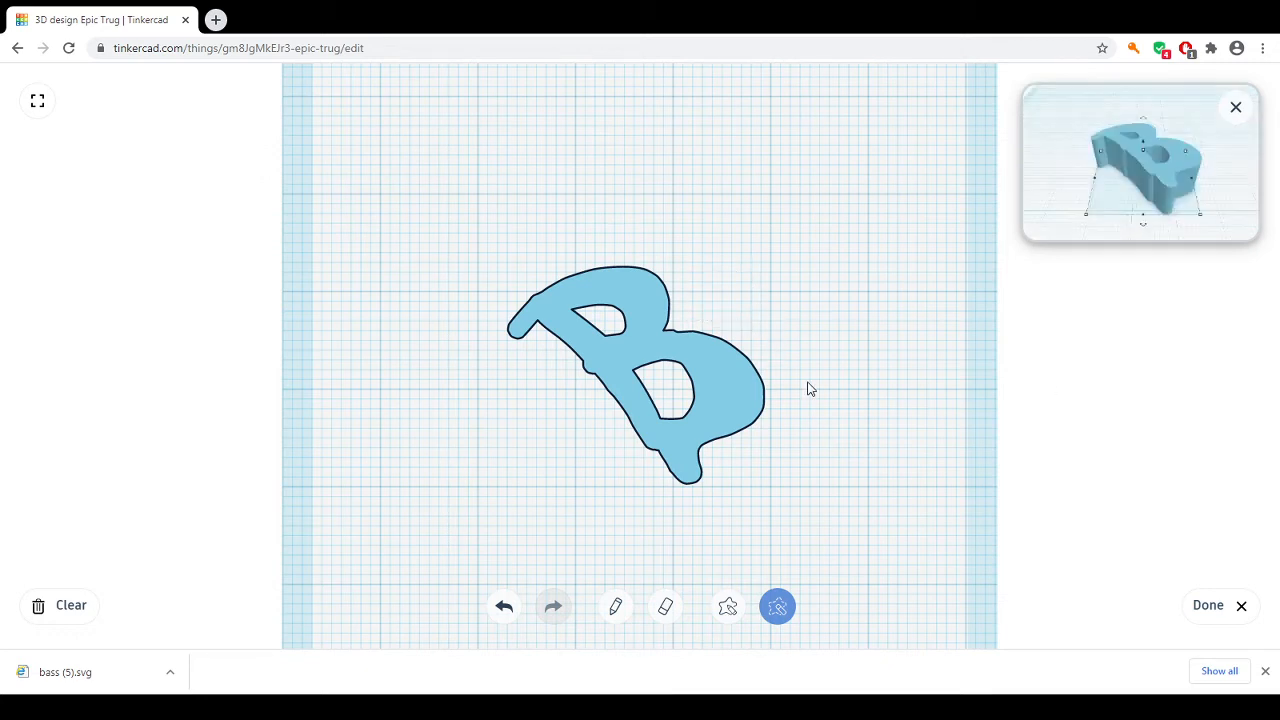
click(1210, 605)
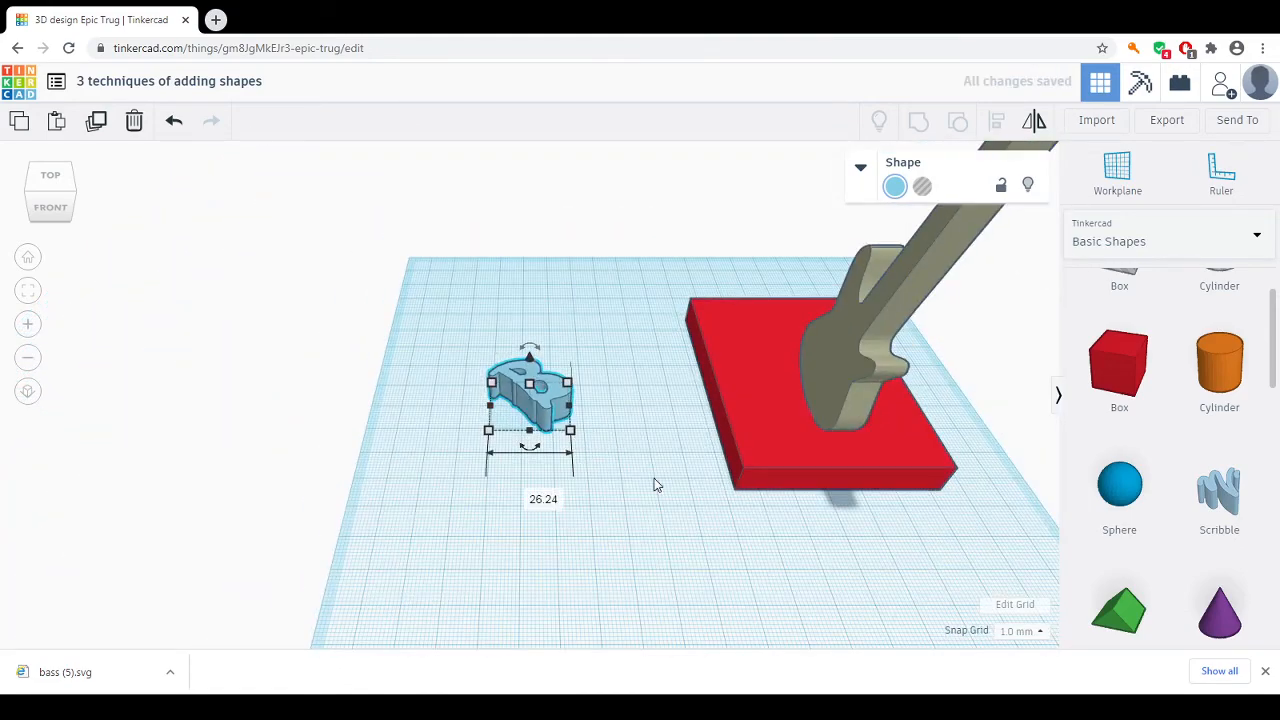
Step: Move the letter B across the workplane until it lies just beside the long side of the red box
right_drag(655, 485, 573, 431)
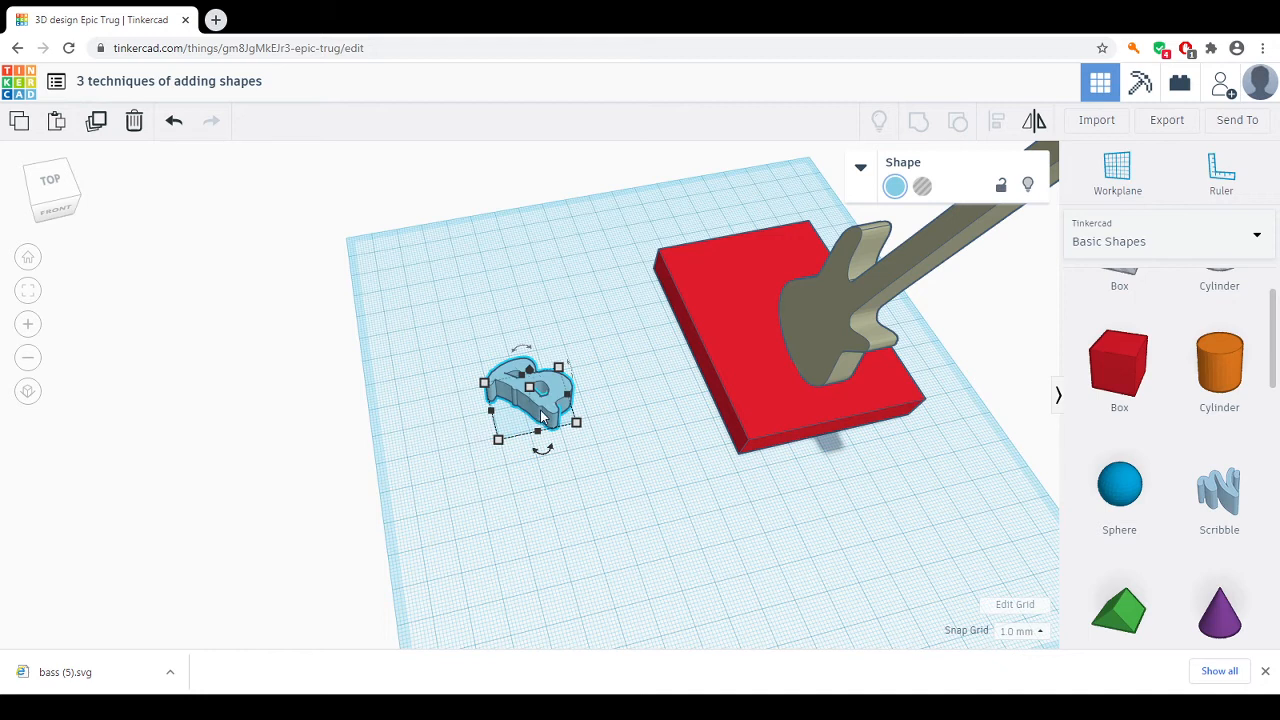
key(Right)
key(Right)
key(Right)
key(Right)
key(Right)
key(Right)
key(Right)
key(Right)
key(Right)
key(Right)
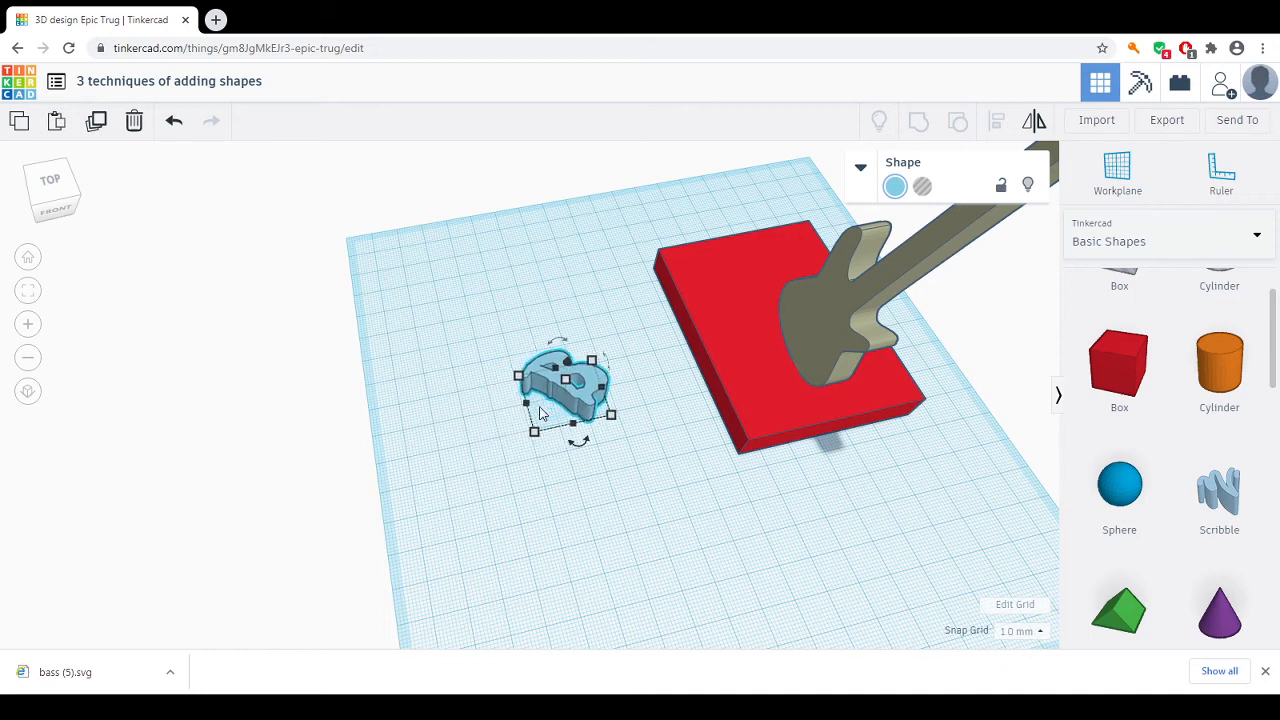
key(Right)
key(Right)
key(Right)
key(Right)
key(Right)
key(Right)
key(Right)
key(Right)
key(Right)
key(Right)
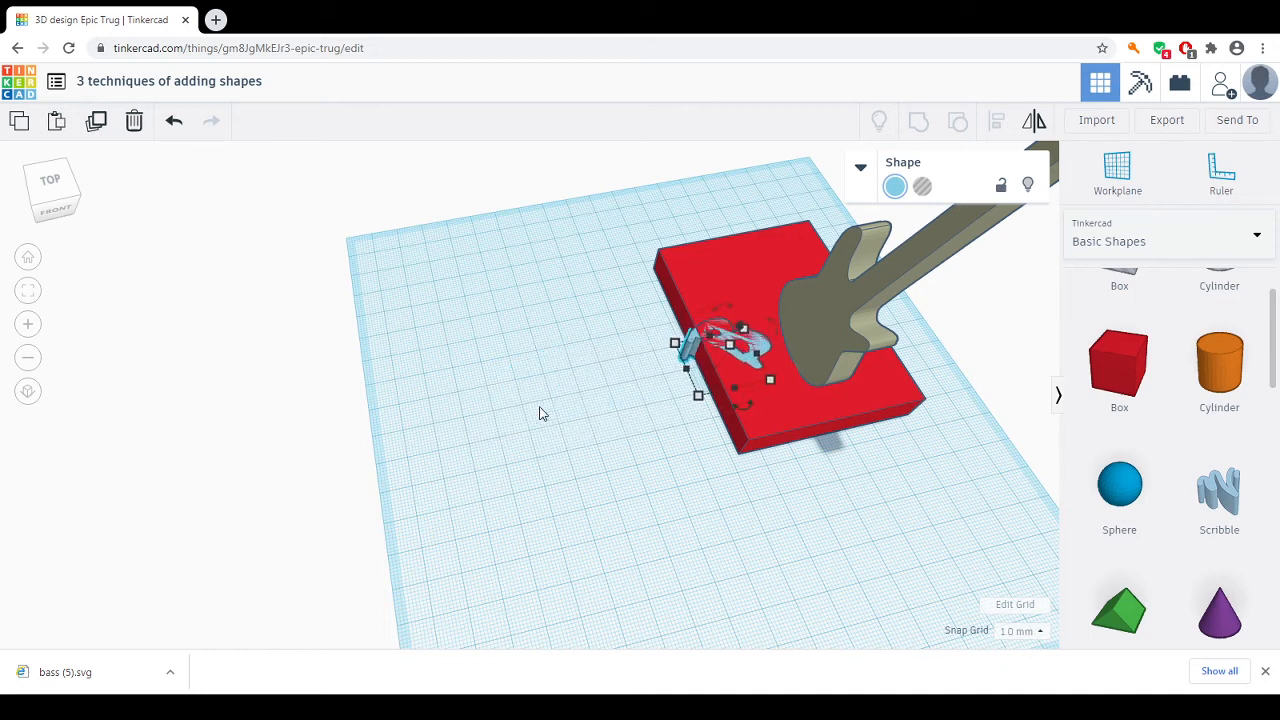
key(Left)
key(Left)
key(Left)
key(Left)
key(Left)
key(Left)
key(Left)
key(Left)
key(Left)
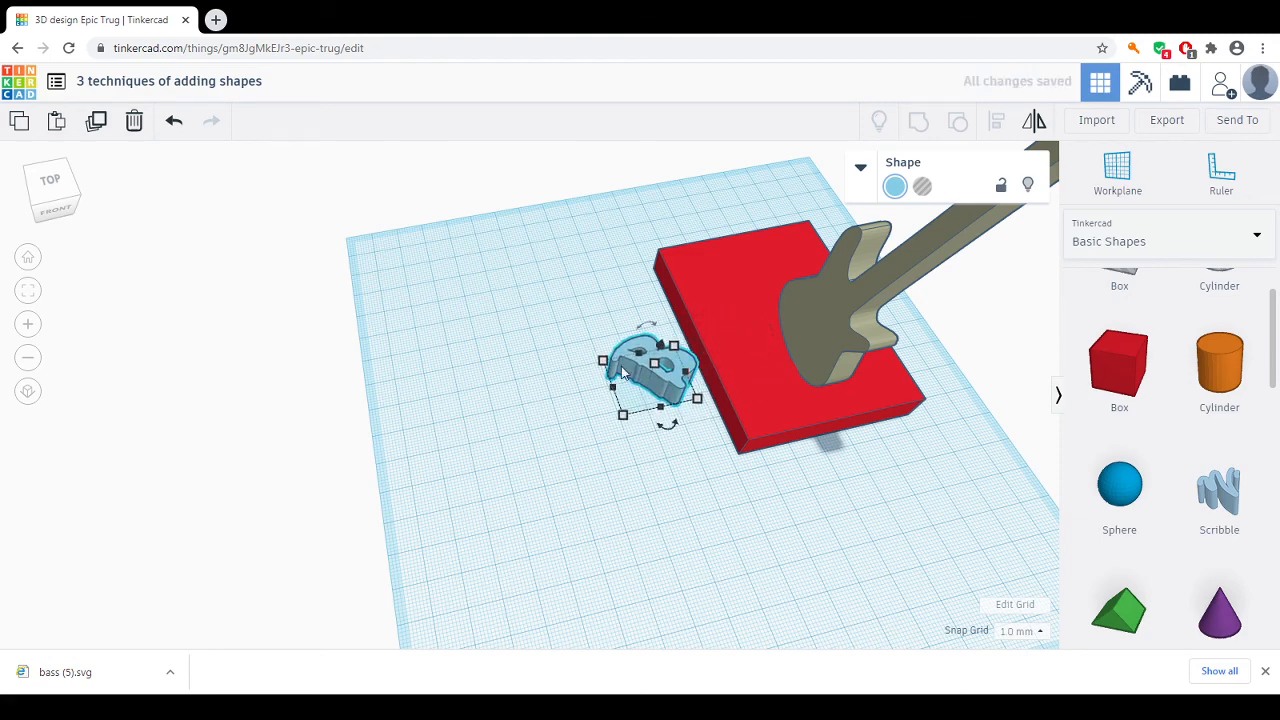
Step: Rotate the letter B 90° to stand it up from the workplane
scroll(675, 370, up, 5)
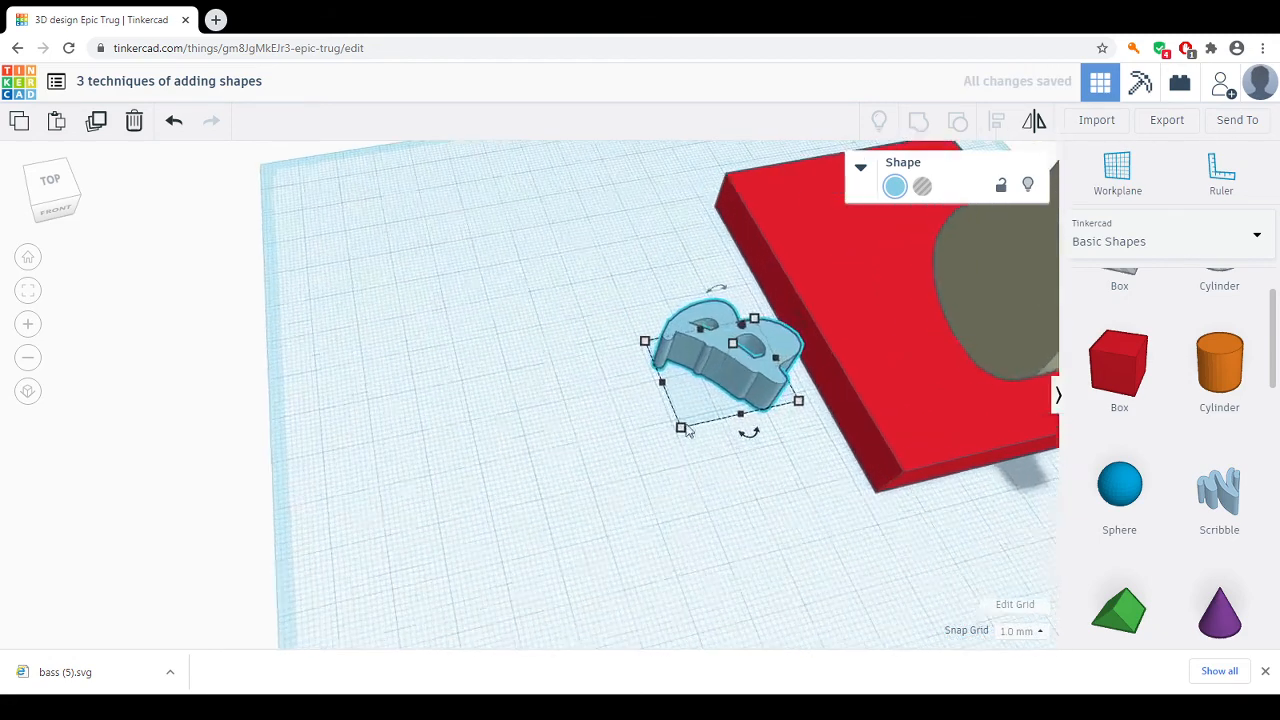
right_drag(805, 452, 700, 310)
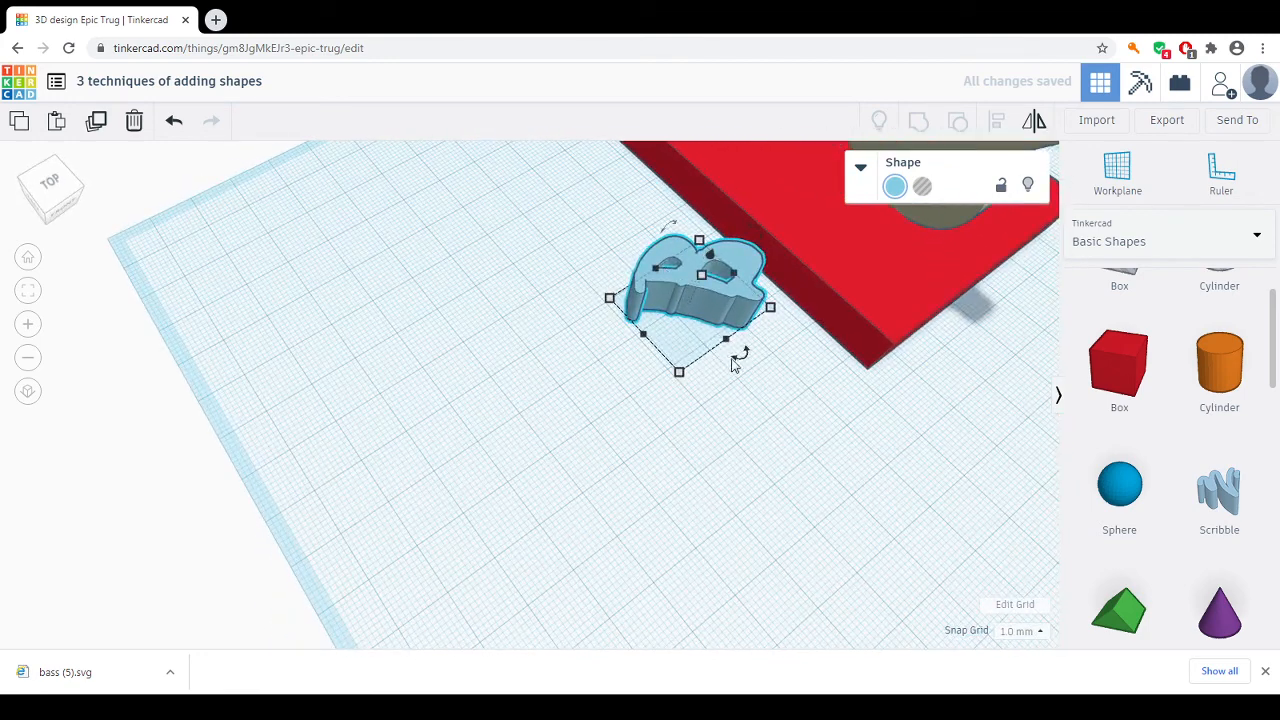
right_drag(732, 365, 766, 294)
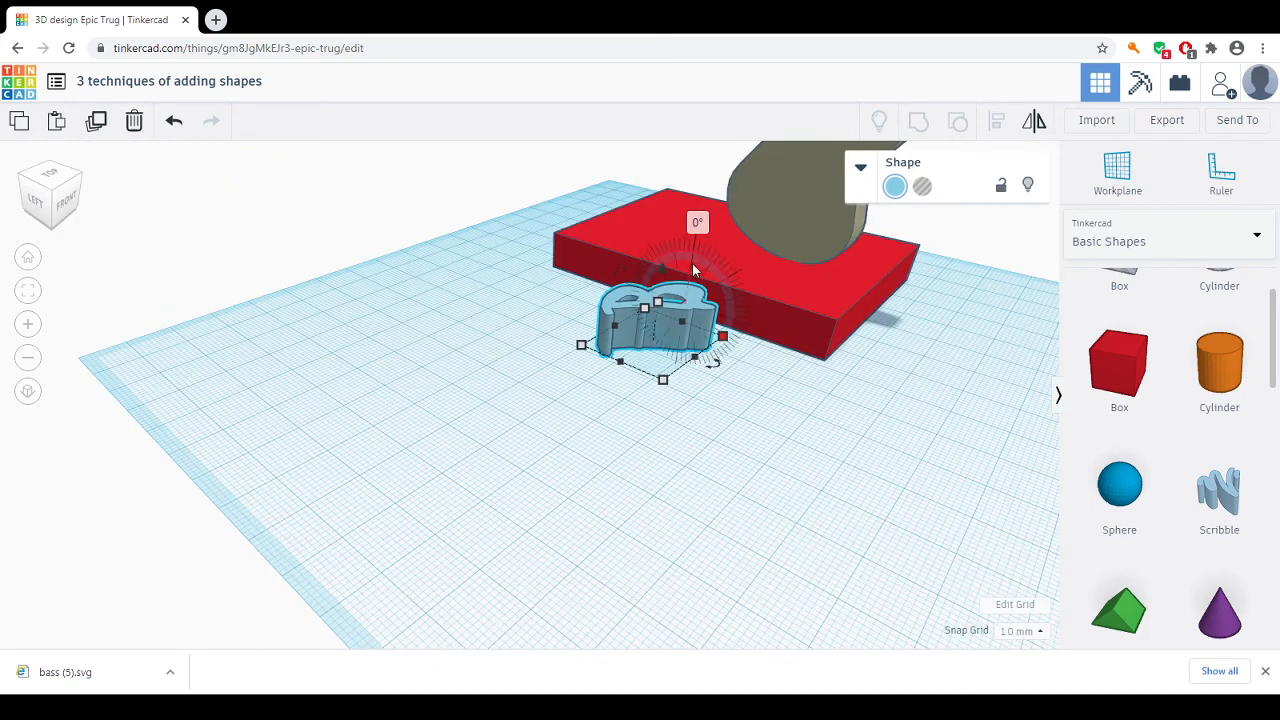
drag(692, 263, 758, 343)
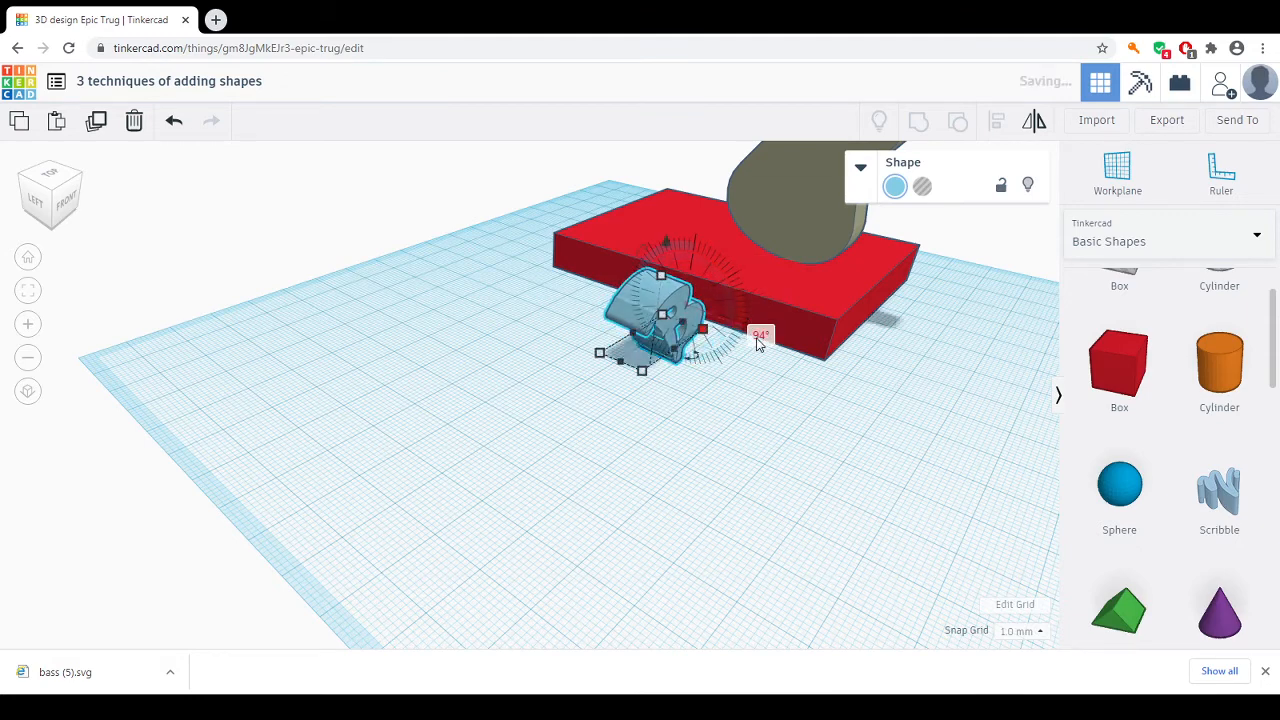
click(760, 337)
text(90)
key(Return)
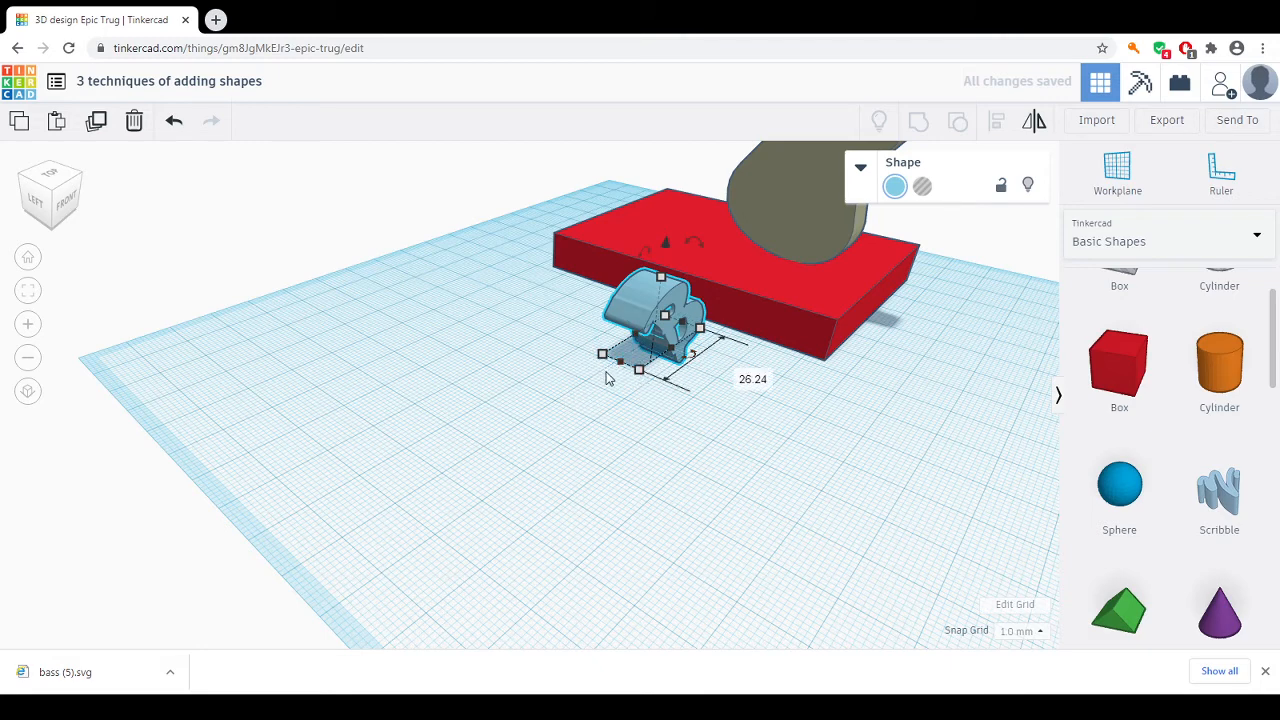
Step: Rotate the upright letter B 90° about its vertical axis
right_drag(727, 402, 697, 426)
mouse_move(710, 352)
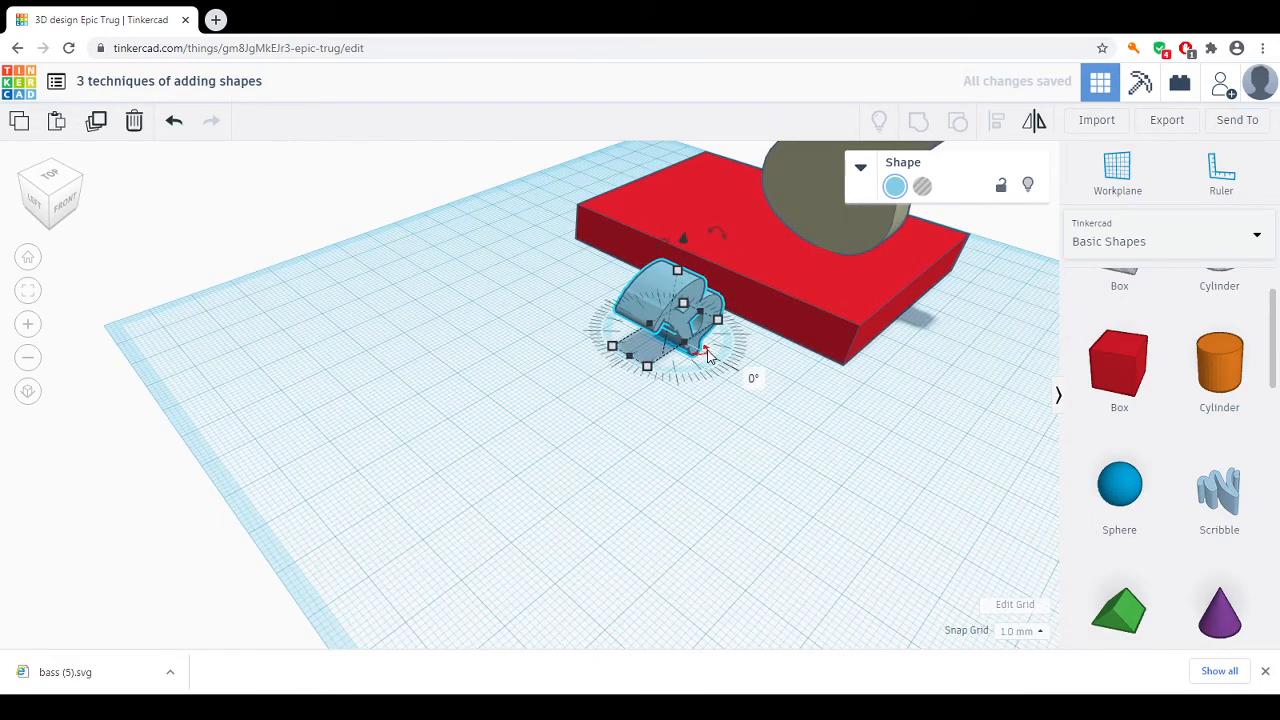
drag(707, 355, 620, 383)
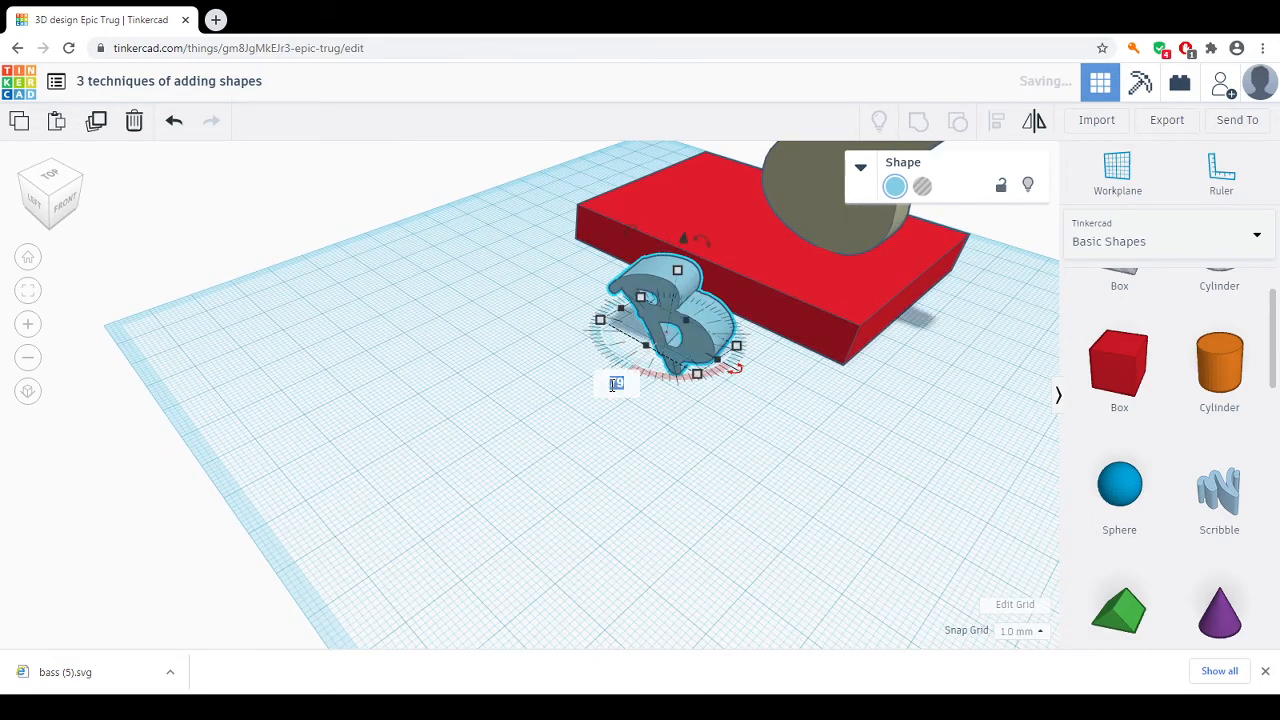
text(90)
key(Return)
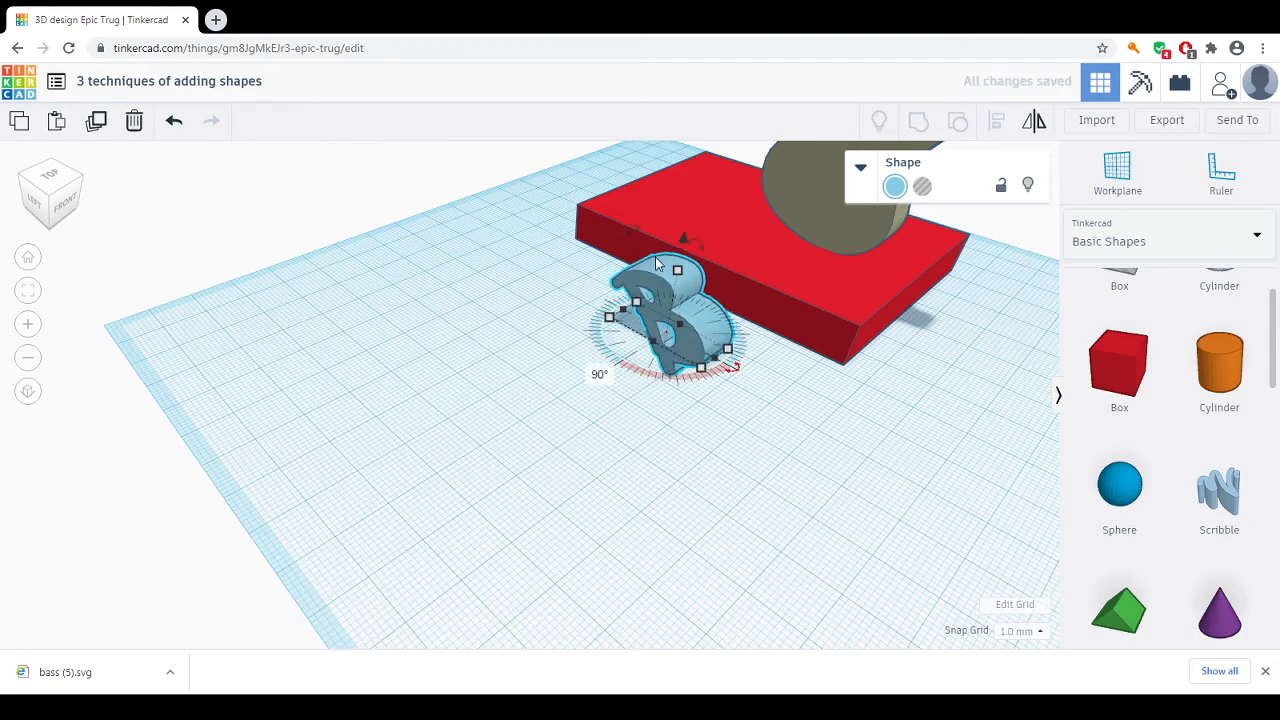
Step: Raise the letter B above the workplane and move it over the red box to the face of the guitar body
drag(683, 241, 710, 165)
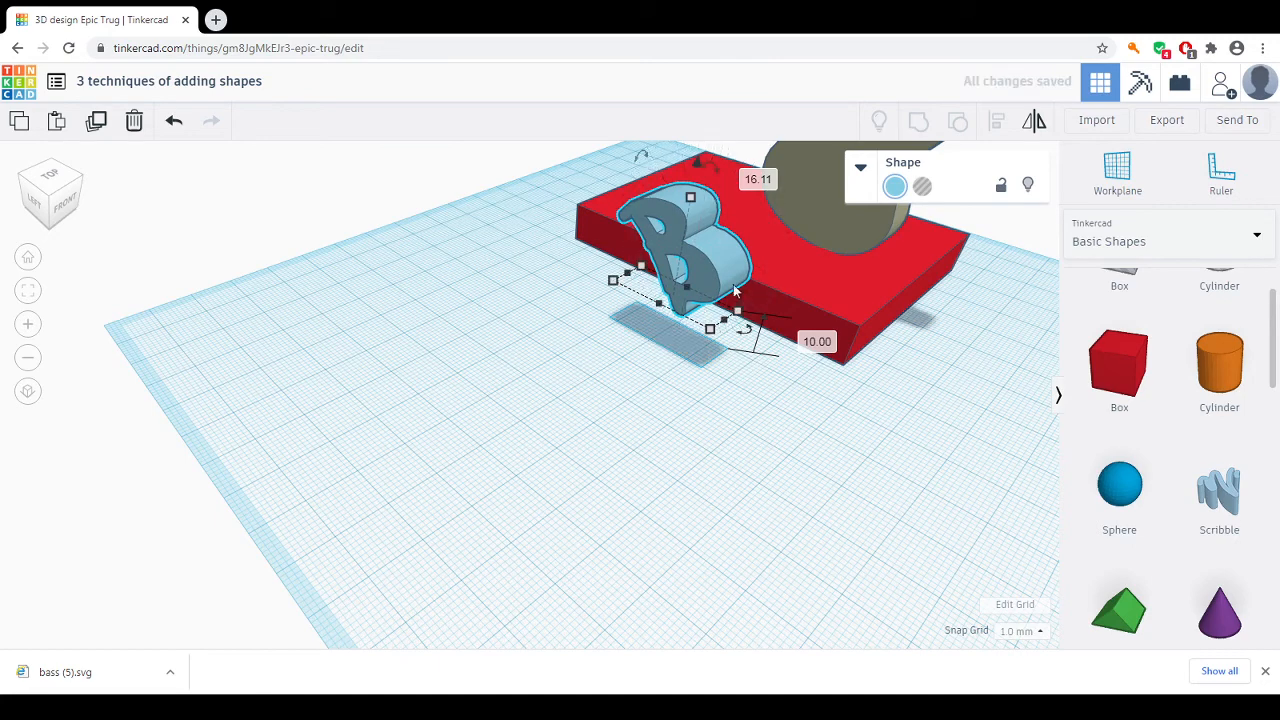
right_drag(745, 372, 616, 372)
key(Right)
key(Right)
key(Right)
key(Right)
key(Right)
key(Right)
key(Right)
key(Right)
key(Right)
key(Right)
key(Right)
key(Right)
key(Right)
key(Right)
key(Right)
key(Right)
key(Right)
key(Right)
key(Right)
key(Right)
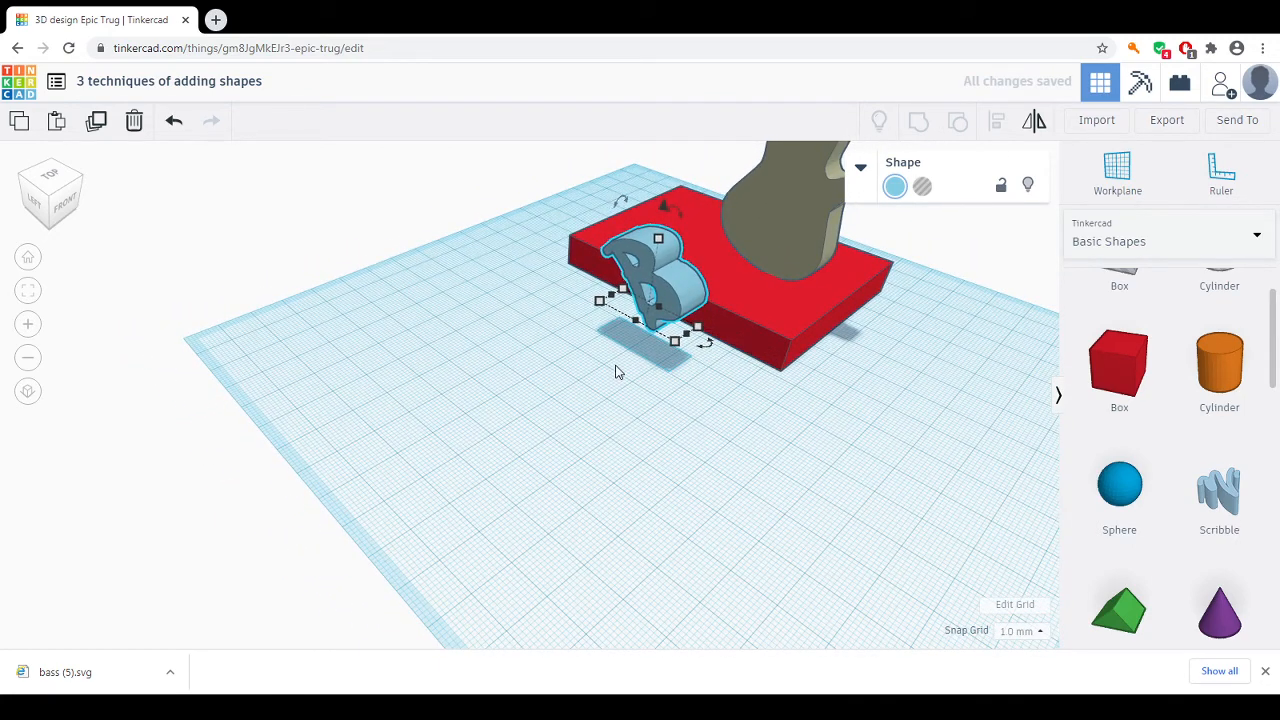
key(Right)
key(Right)
key(Right)
key(Right)
key(Right)
key(Right)
key(Right)
key(Right)
key(Right)
key(Right)
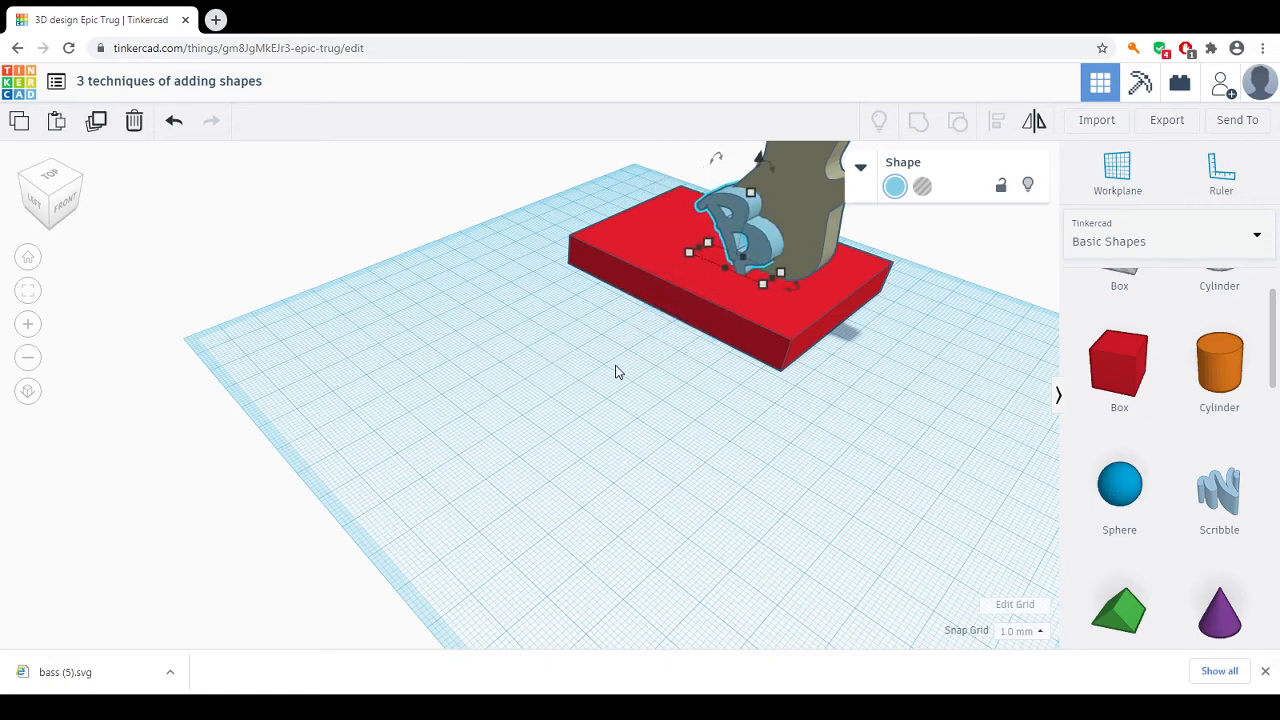
key(Right)
key(Right)
key(Right)
key(Right)
key(Right)
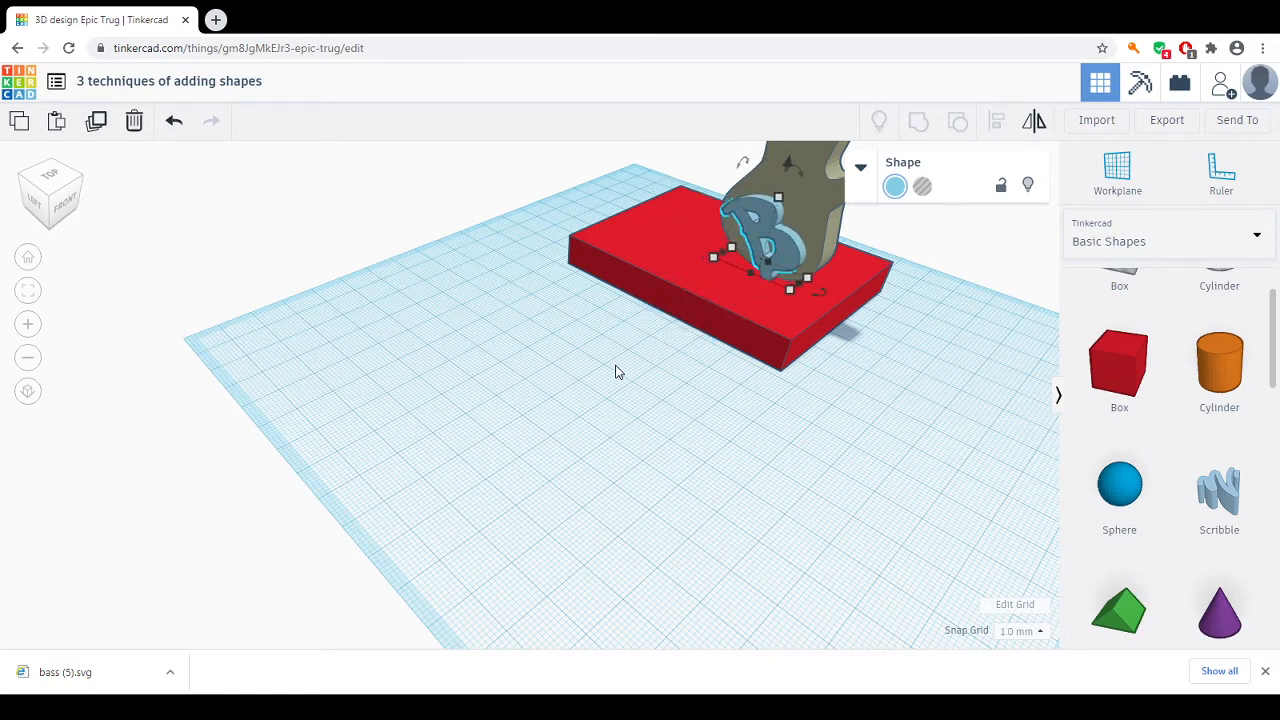
Step: Nudge the letter B so that most of its thickness sinks into the lower part of the guitar body
key(Up)
key(Up)
key(Right)
key(Right)
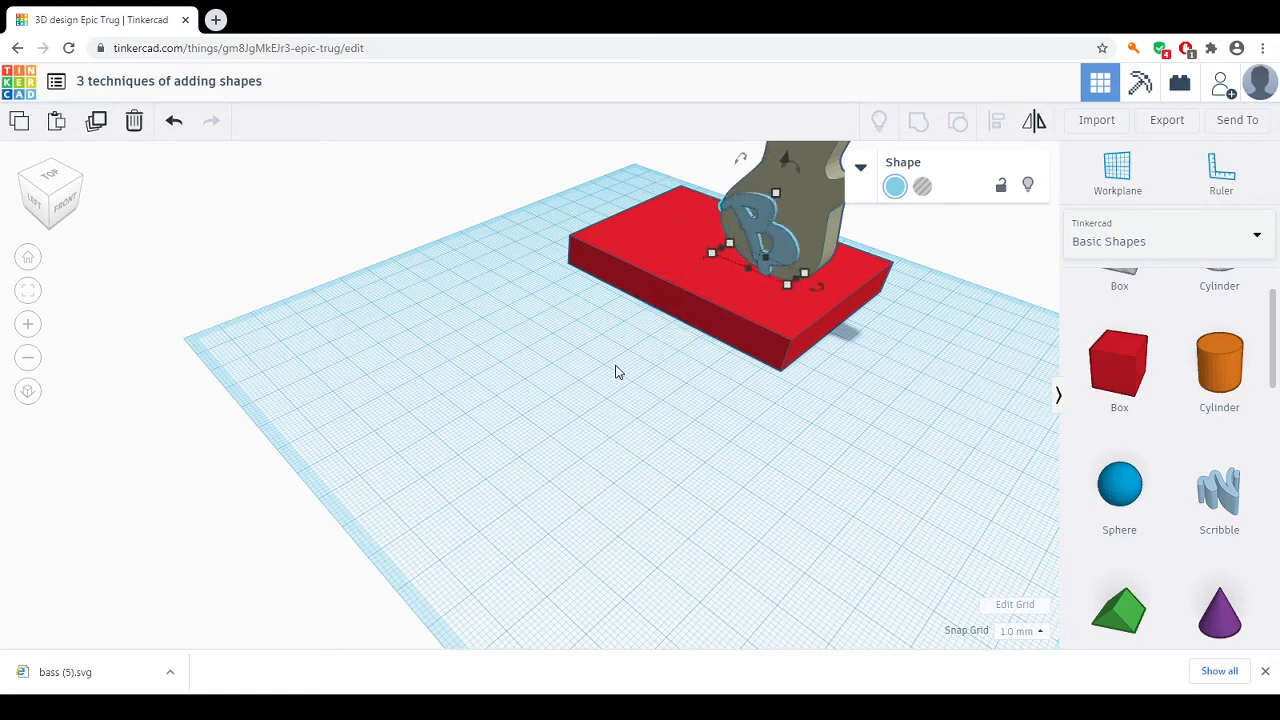
key(Down)
key(Down)
key(Right)
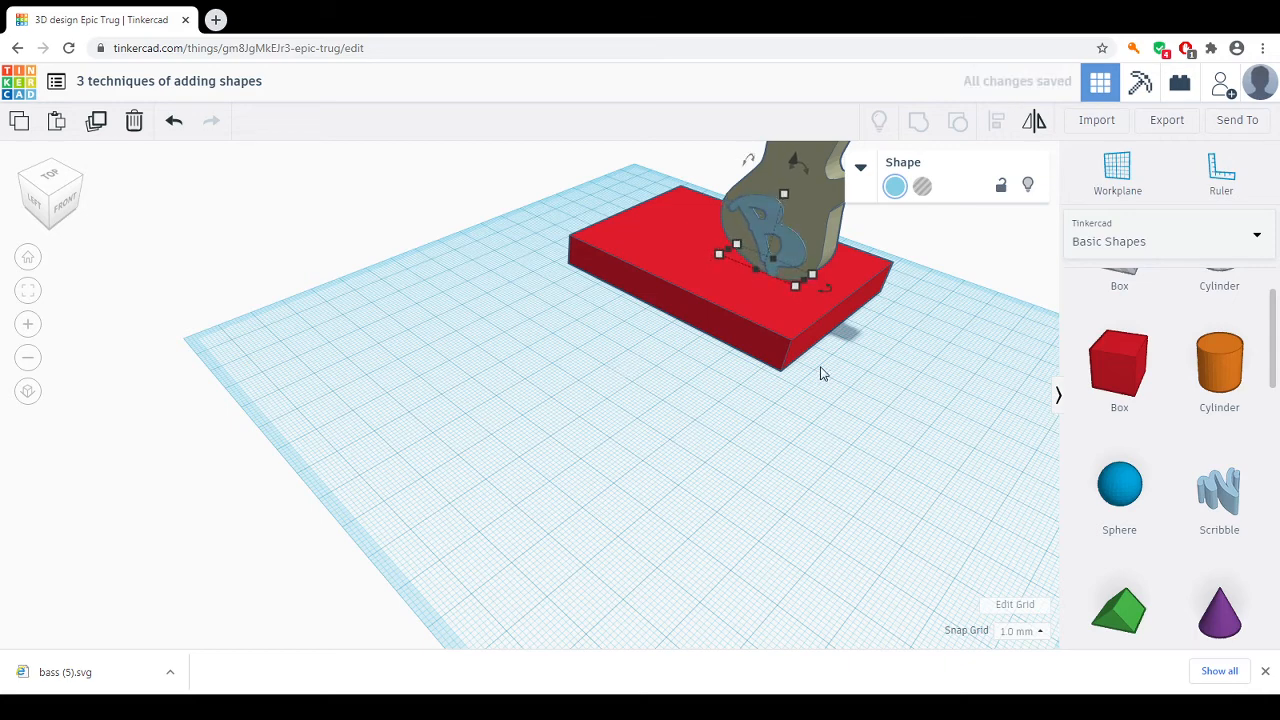
Step: Fine-tune the depth of the letter B so it stands out slightly from the guitar body's face
right_drag(821, 373, 847, 428)
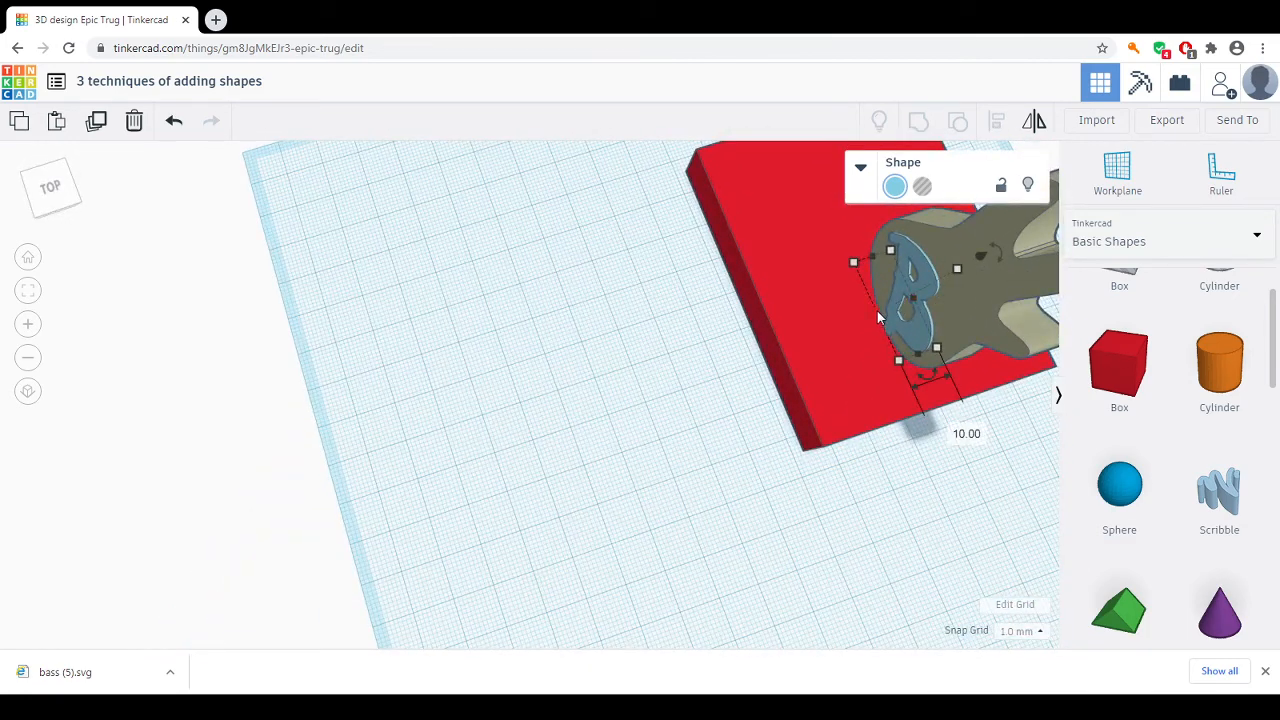
key(Left)
key(Left)
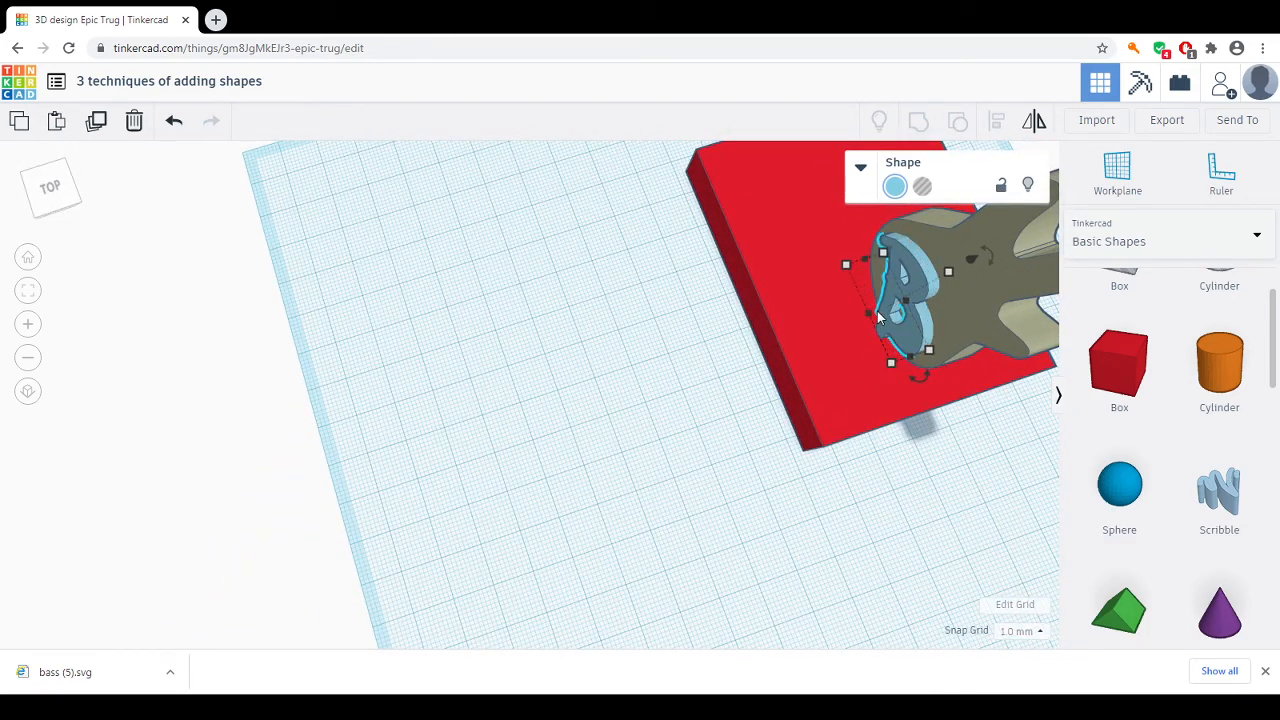
key(Right)
key(Right)
key(Right)
key(Right)
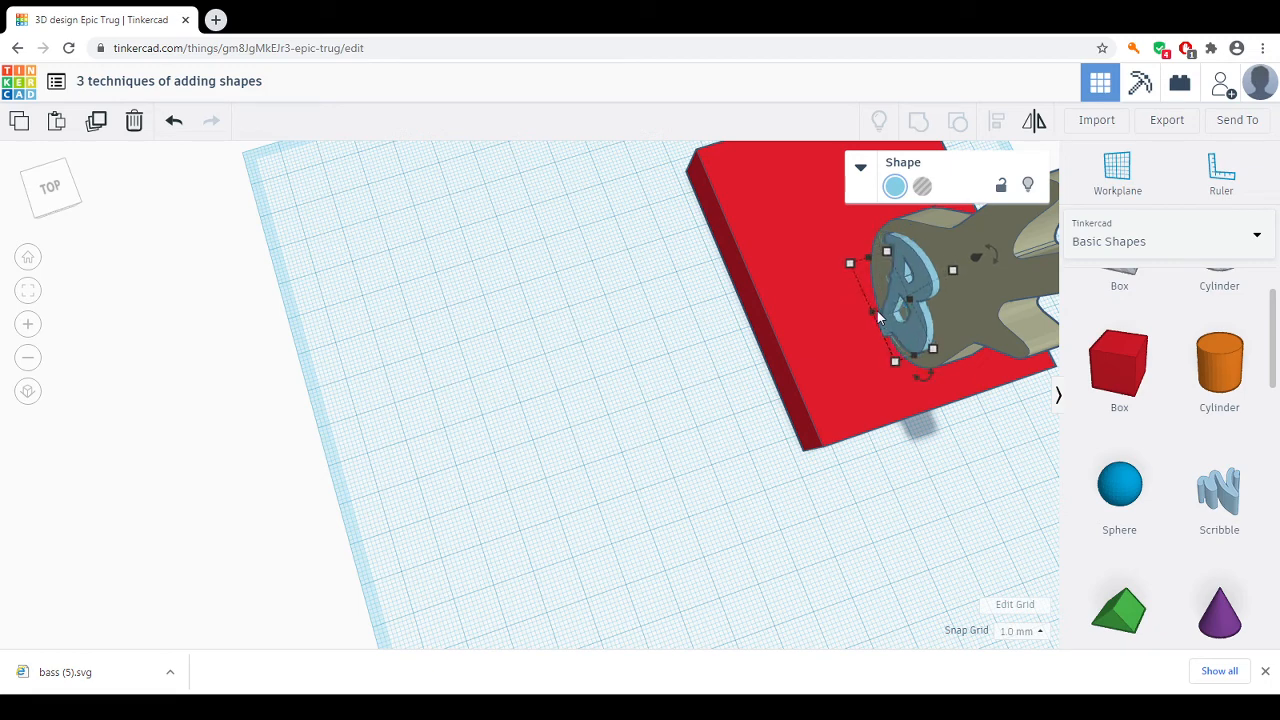
Step: Adjust the height and sideways position of the letter B to center it on the lower guitar body
key(ctrl+Down)
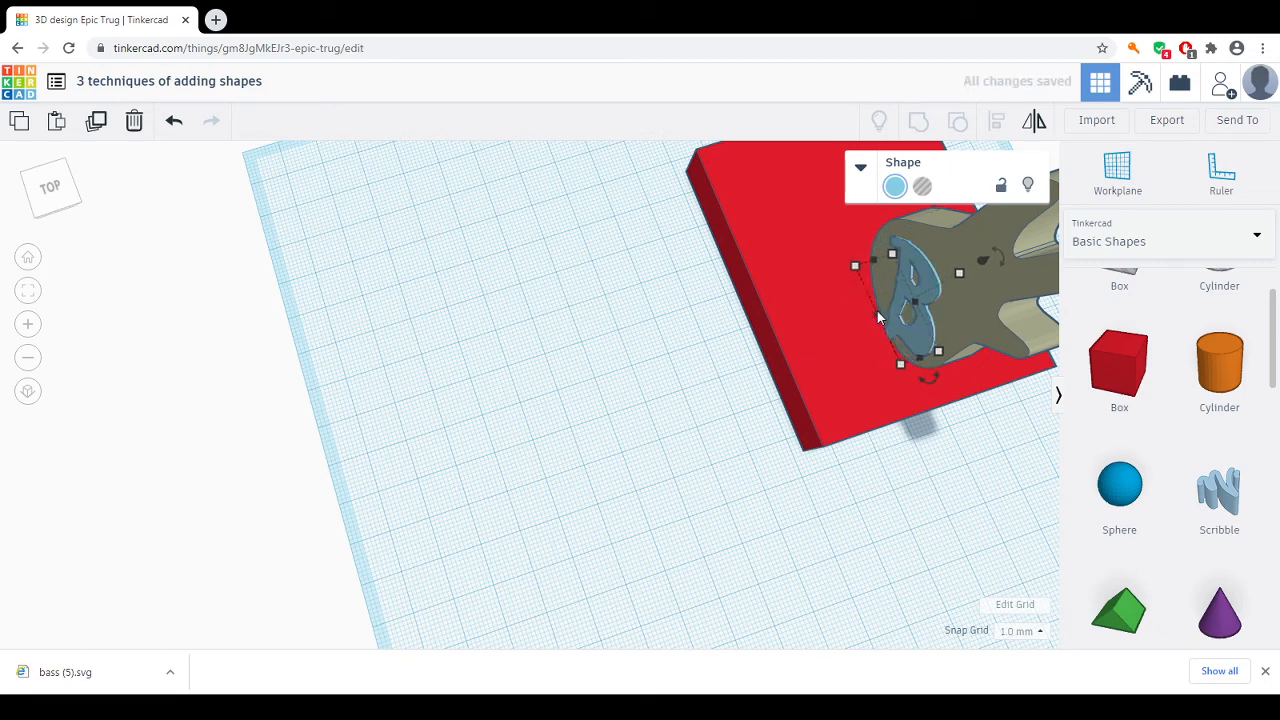
key(ctrl+Up)
key(Up)
key(Up)
key(Up)
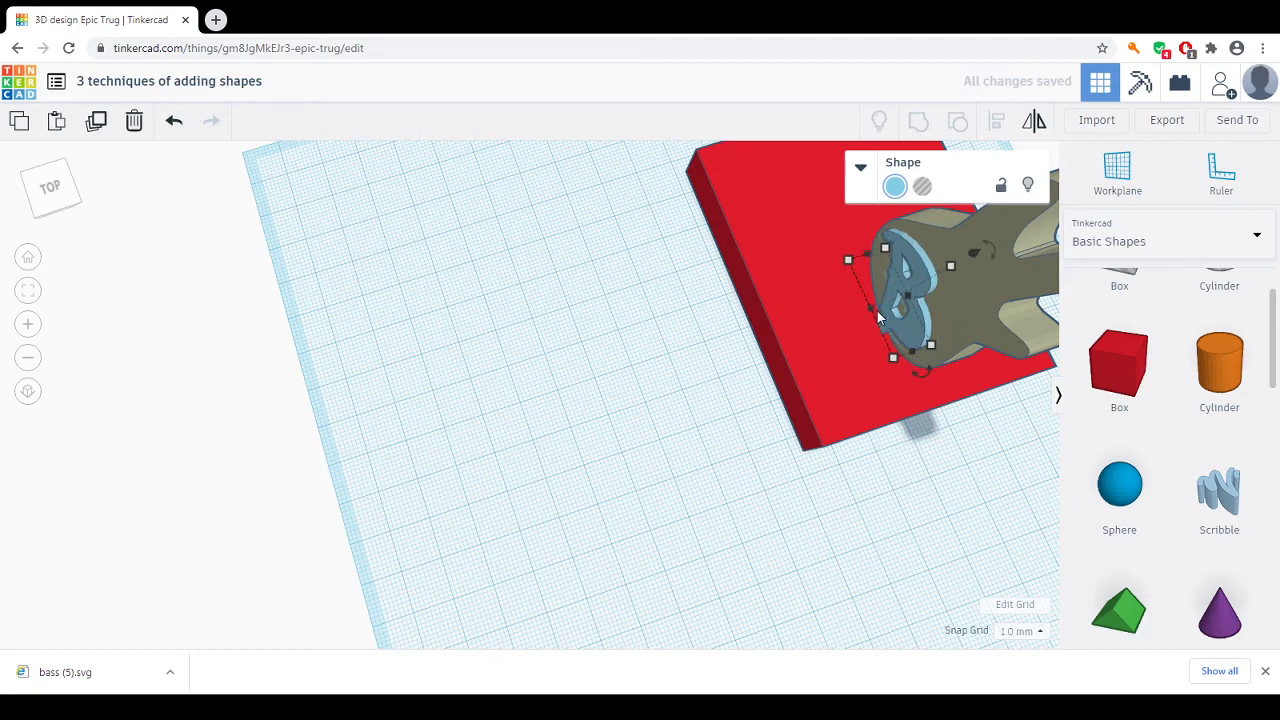
key(ctrl+Down)
key(ctrl+Up)
Step: Place an Extrusion shape from the featured shape generators on the workplane beside the red box
right_drag(926, 481, 854, 309)
scroll(791, 314, down, 5)
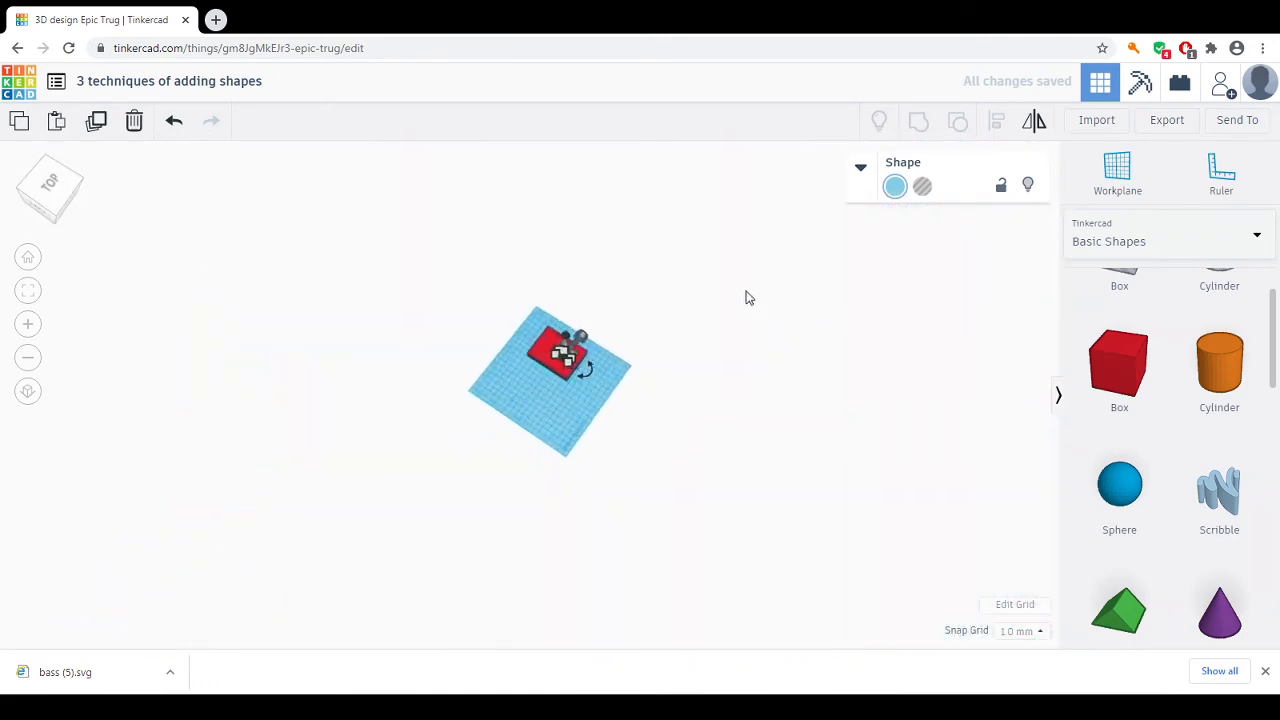
scroll(740, 300, up, 5)
right_drag(737, 323, 752, 428)
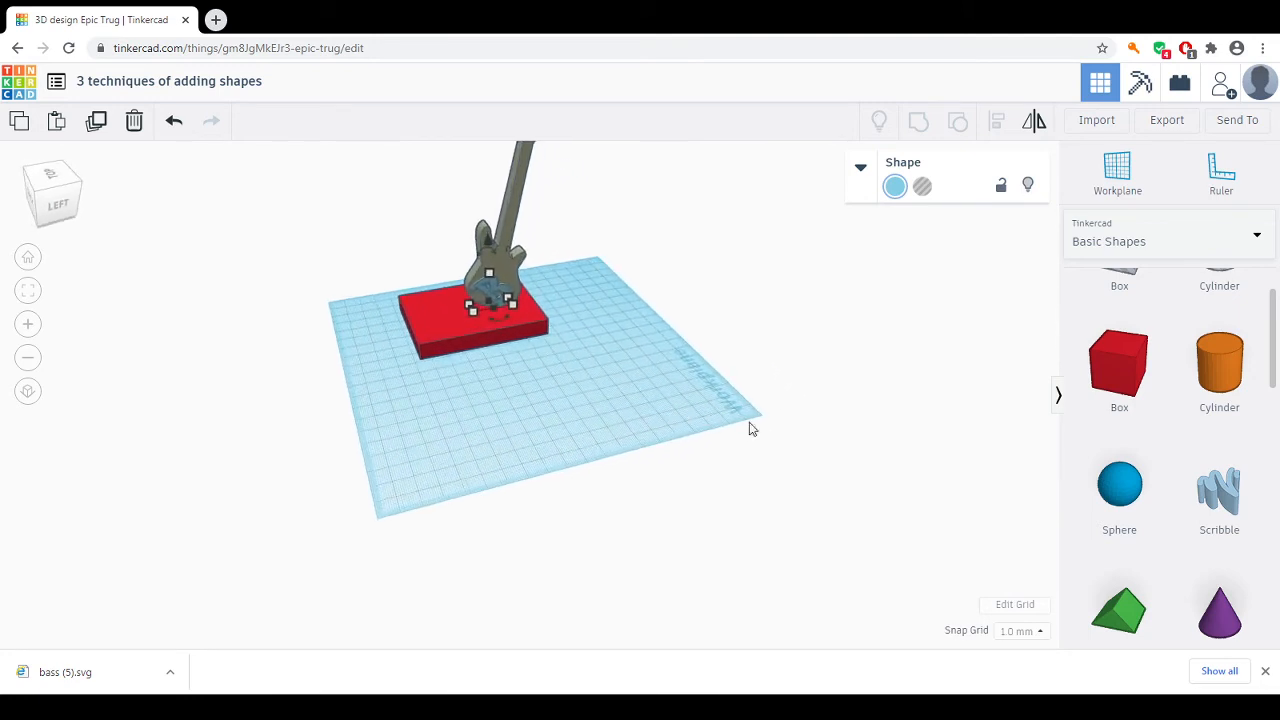
click(1236, 248)
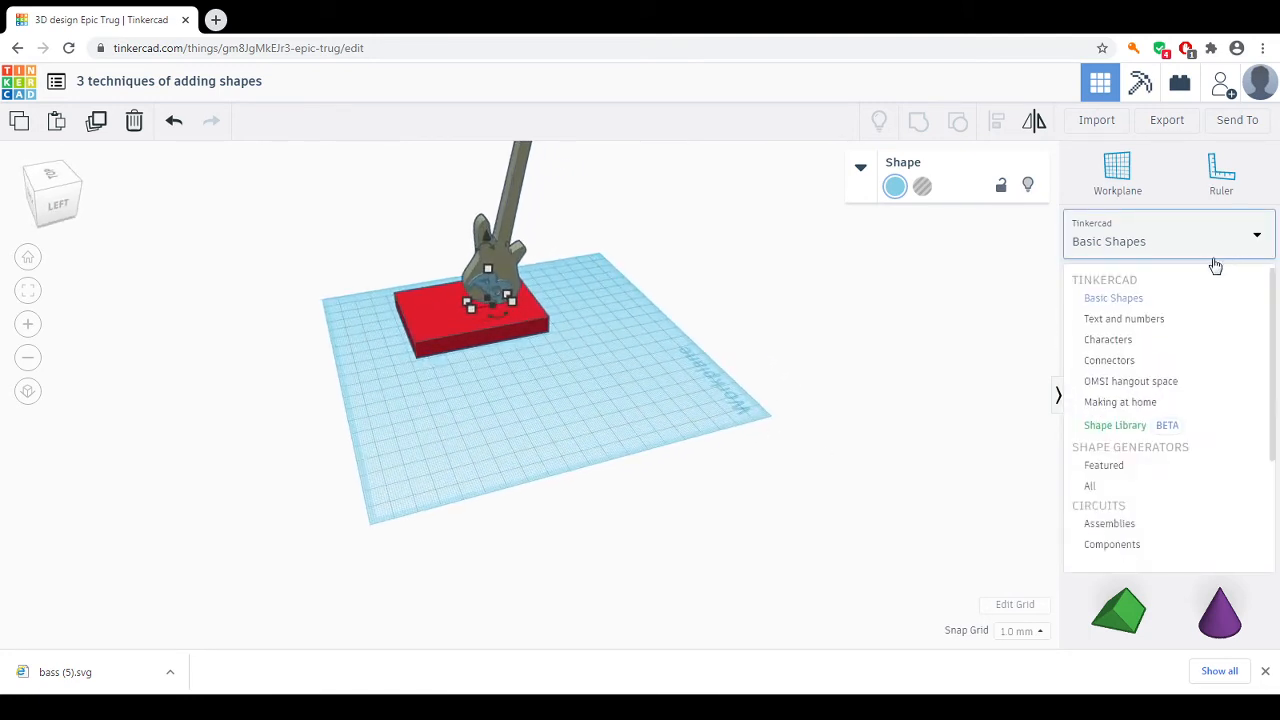
click(1162, 474)
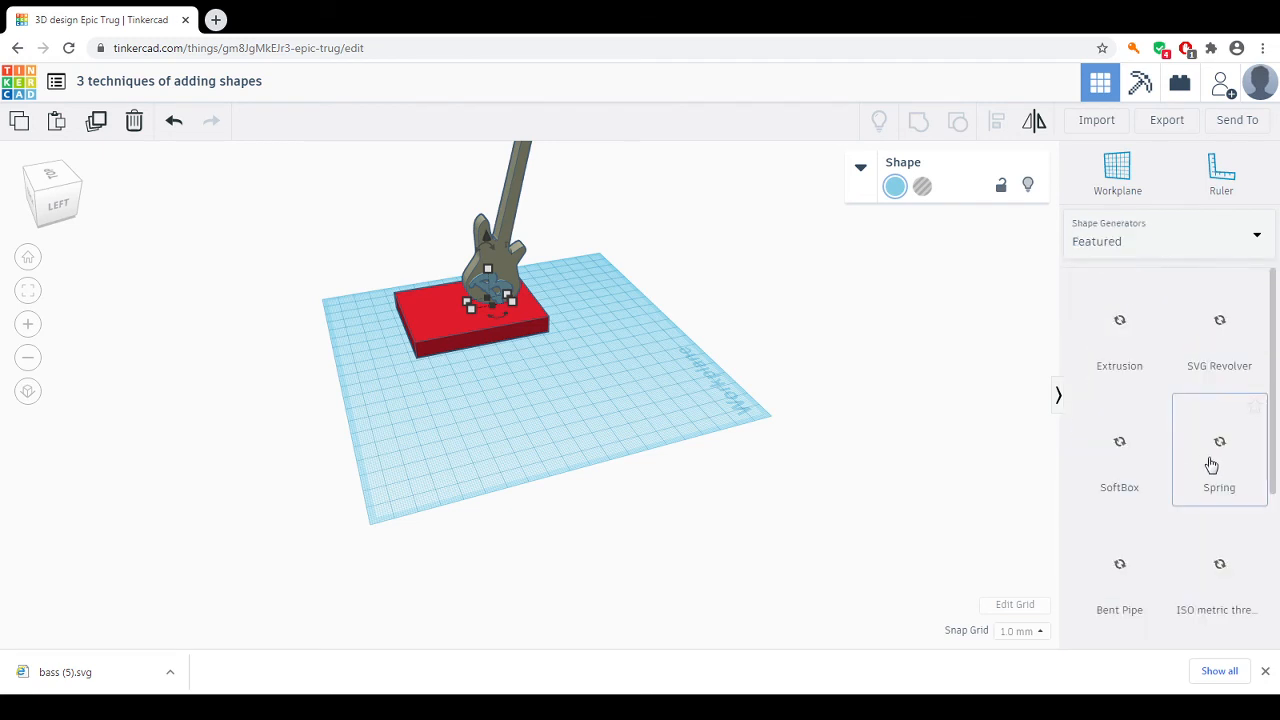
click(1131, 362)
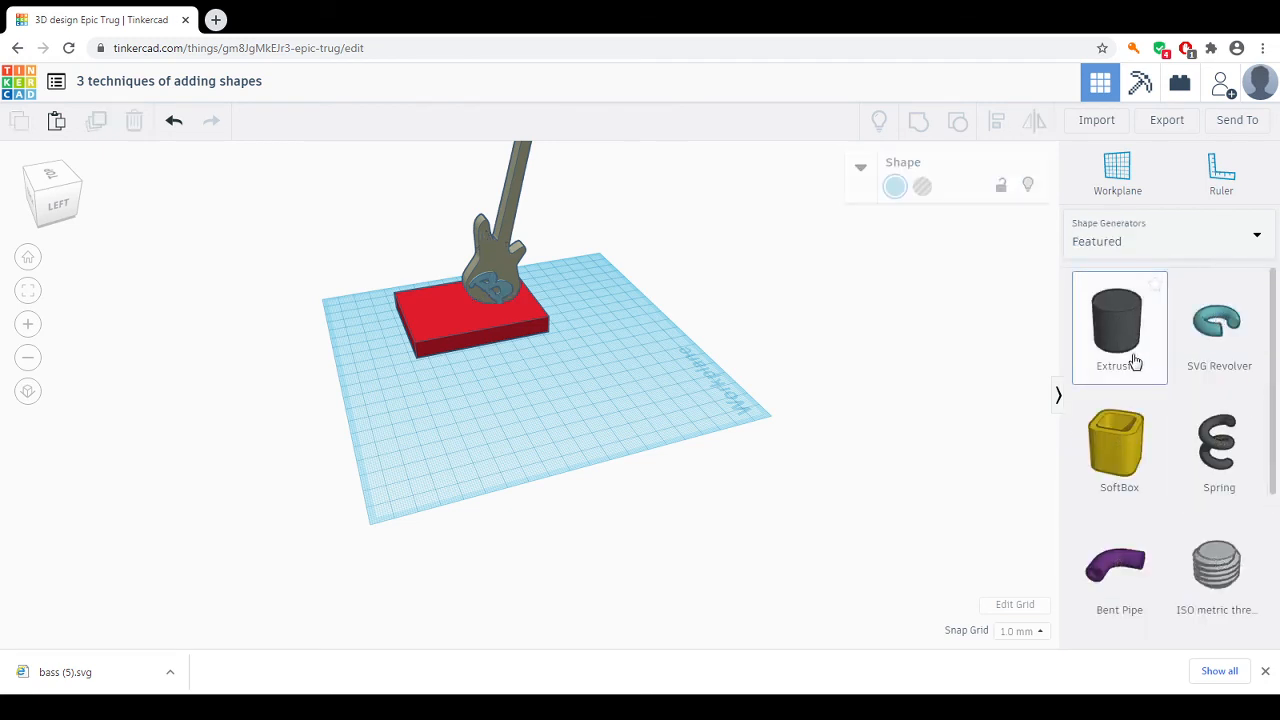
drag(1120, 343, 538, 395)
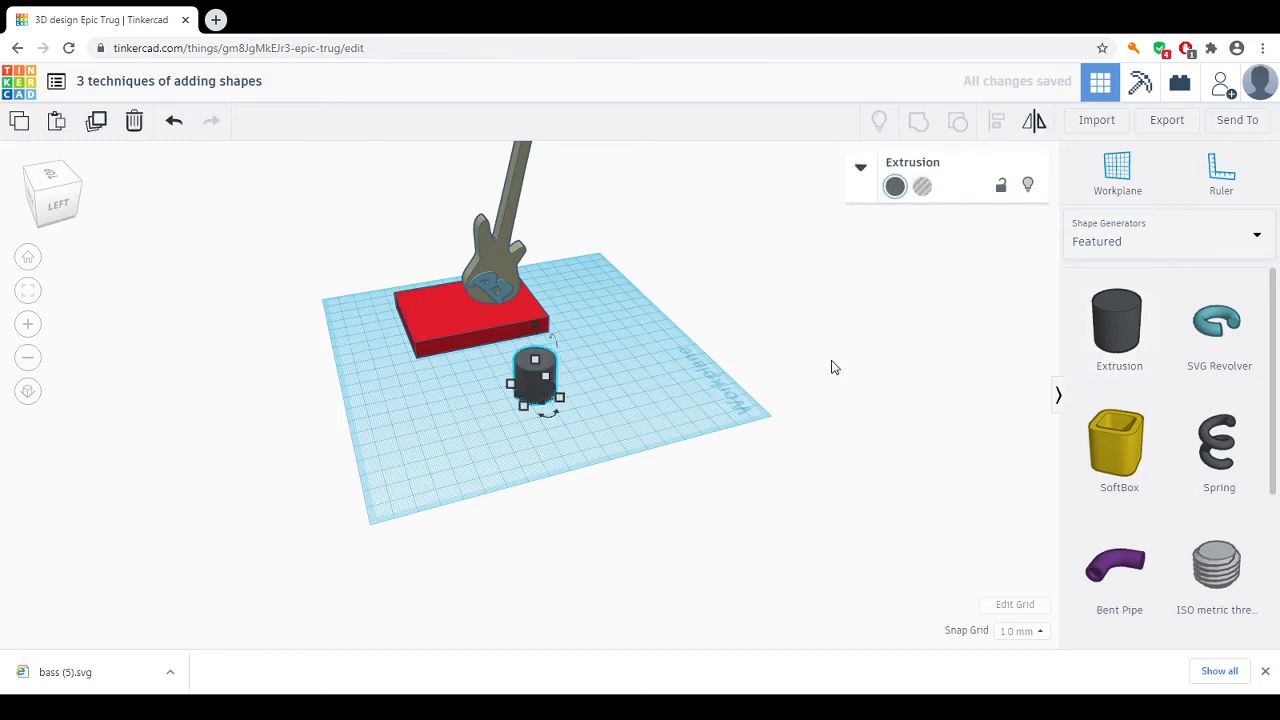
Step: Reshape the Extrusion's circular profile by pulling its left point outward and tilting the curve handles of its right point
click(860, 172)
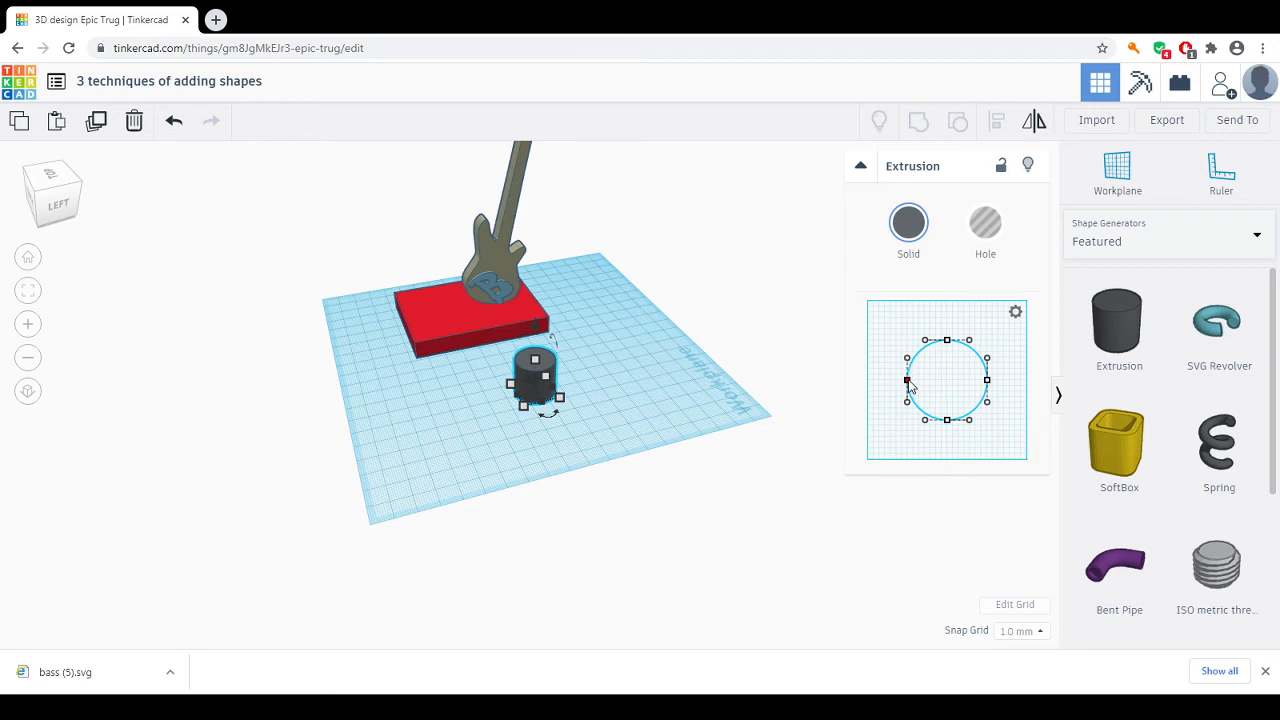
drag(906, 380, 888, 378)
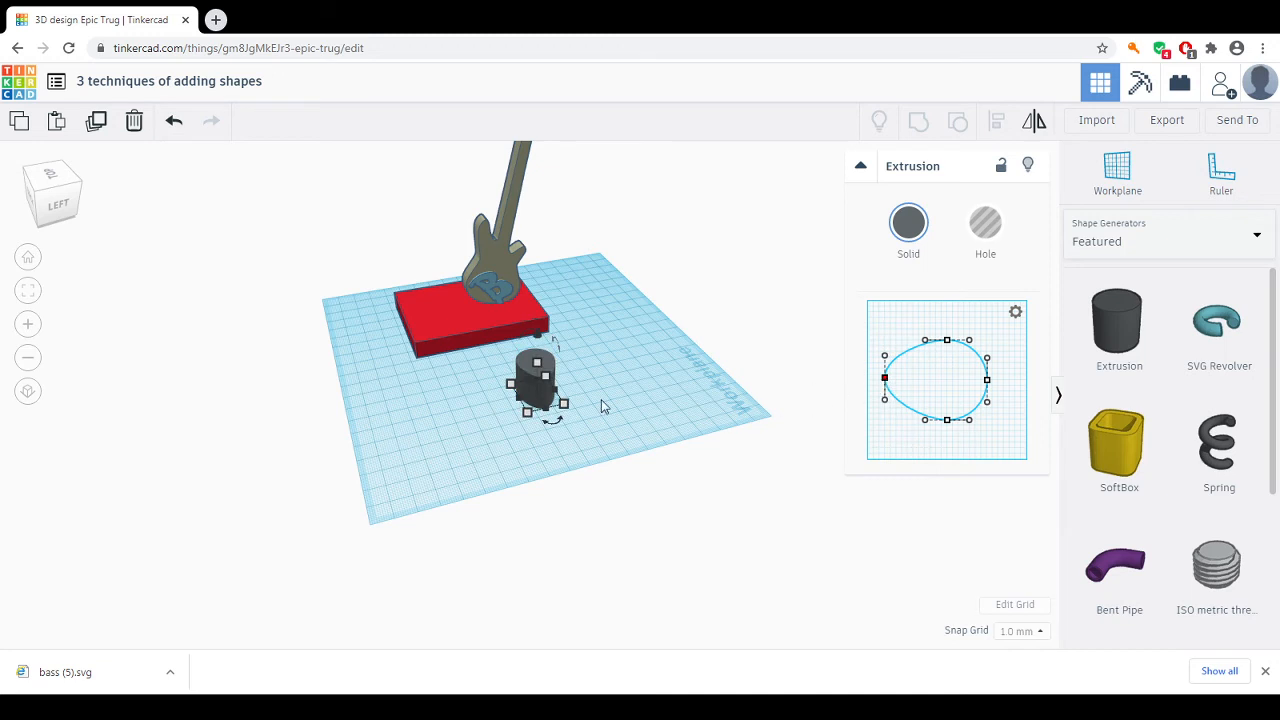
scroll(553, 370, up, 2)
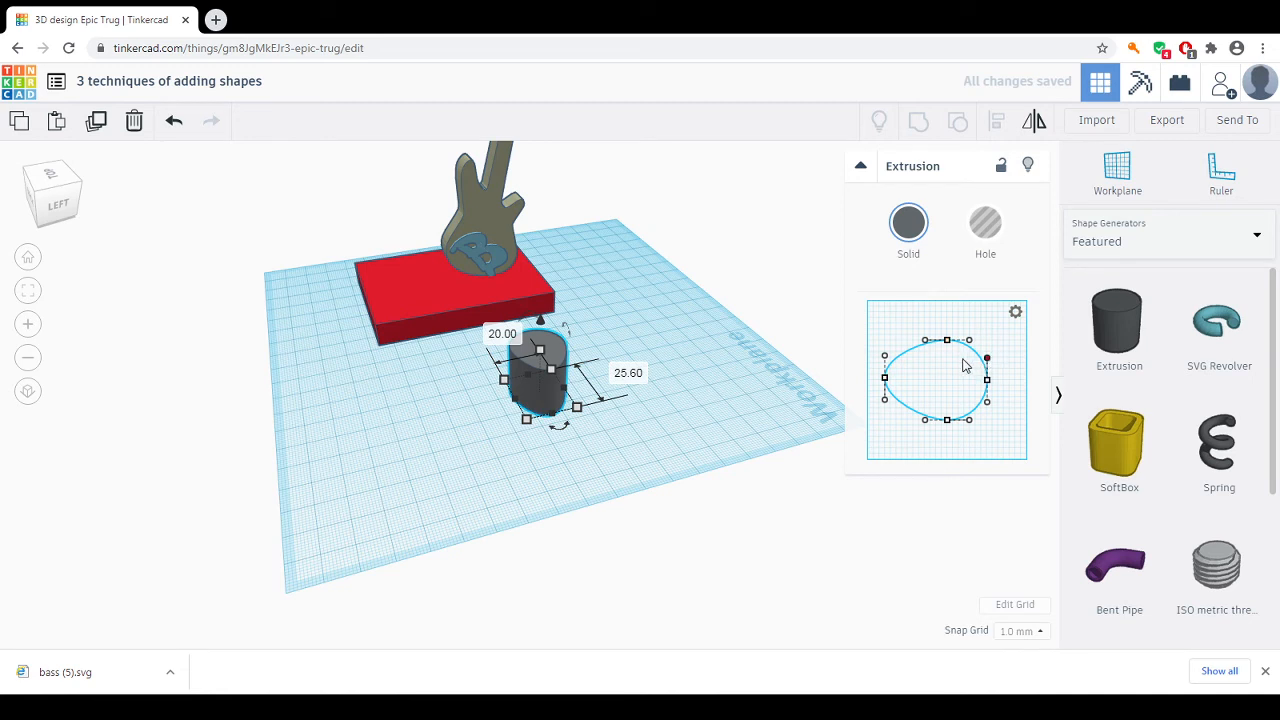
drag(965, 365, 960, 368)
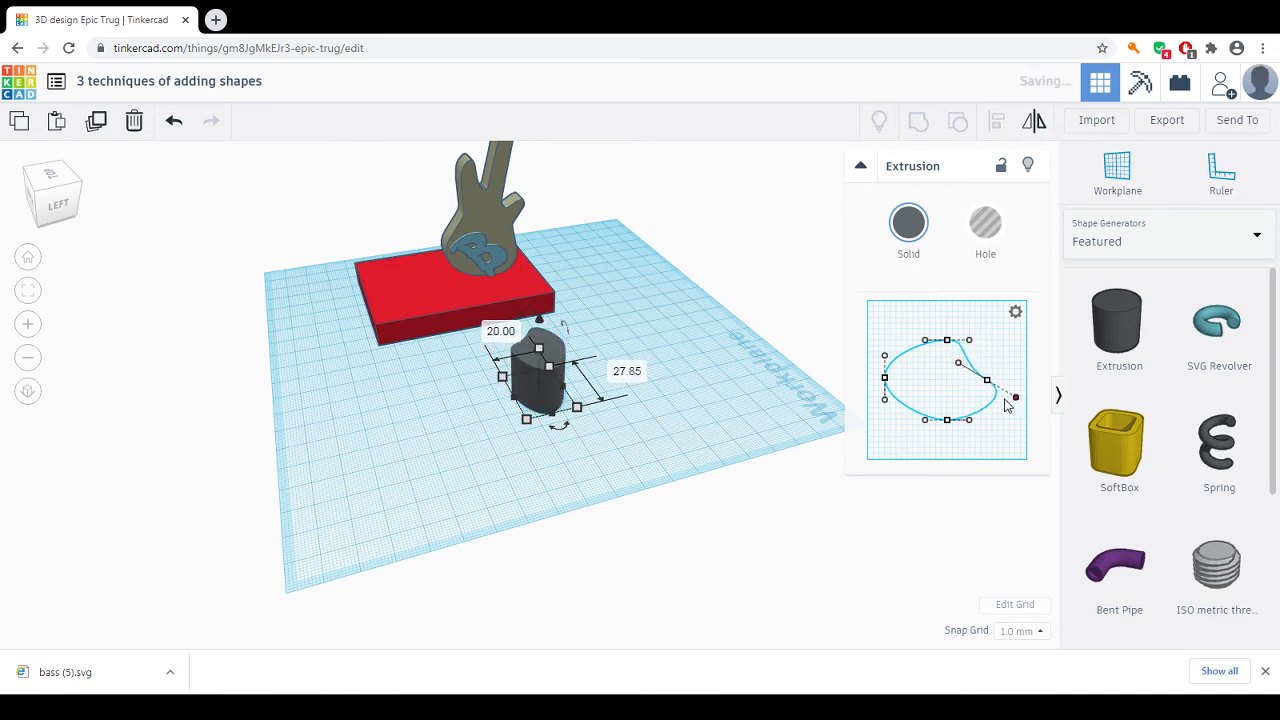
mouse_move(1008, 403)
mouse_down()
mouse_move(991, 404)
mouse_move(1019, 398)
mouse_up()
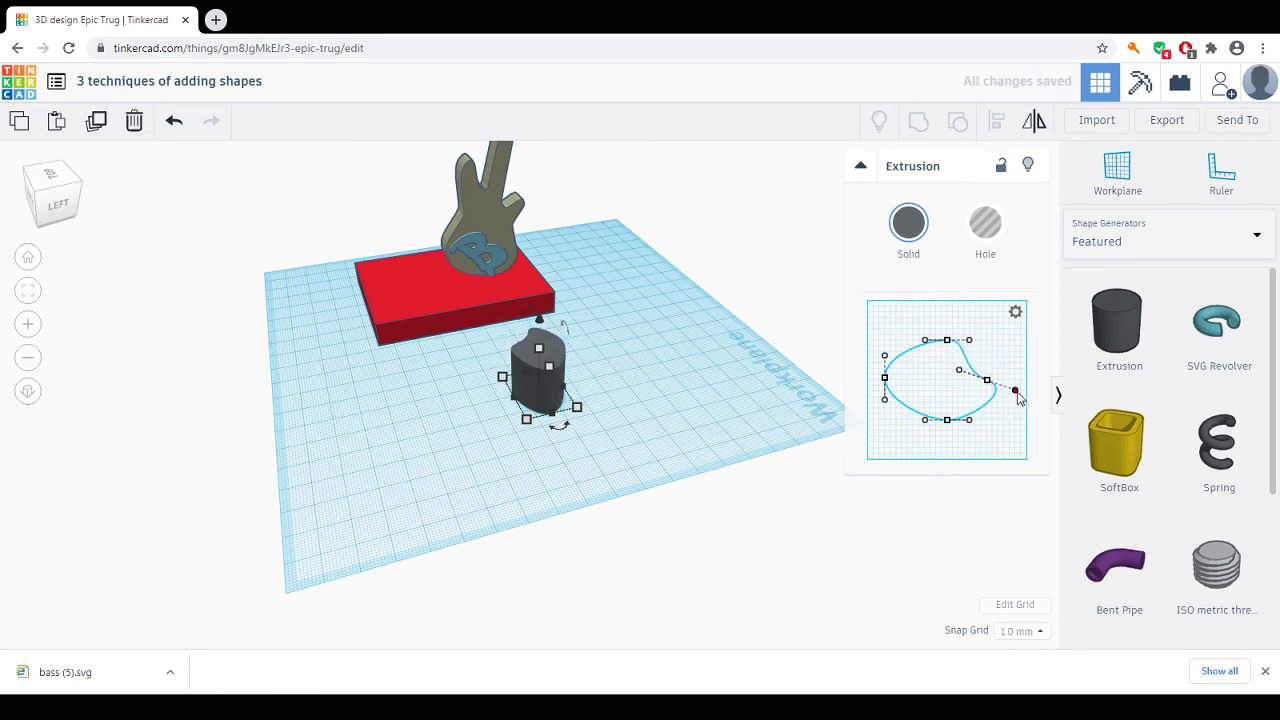
Step: Shift the profile's bottom and top points and turn their curve handles to give the Extrusion a pinched waist
drag(949, 416, 951, 403)
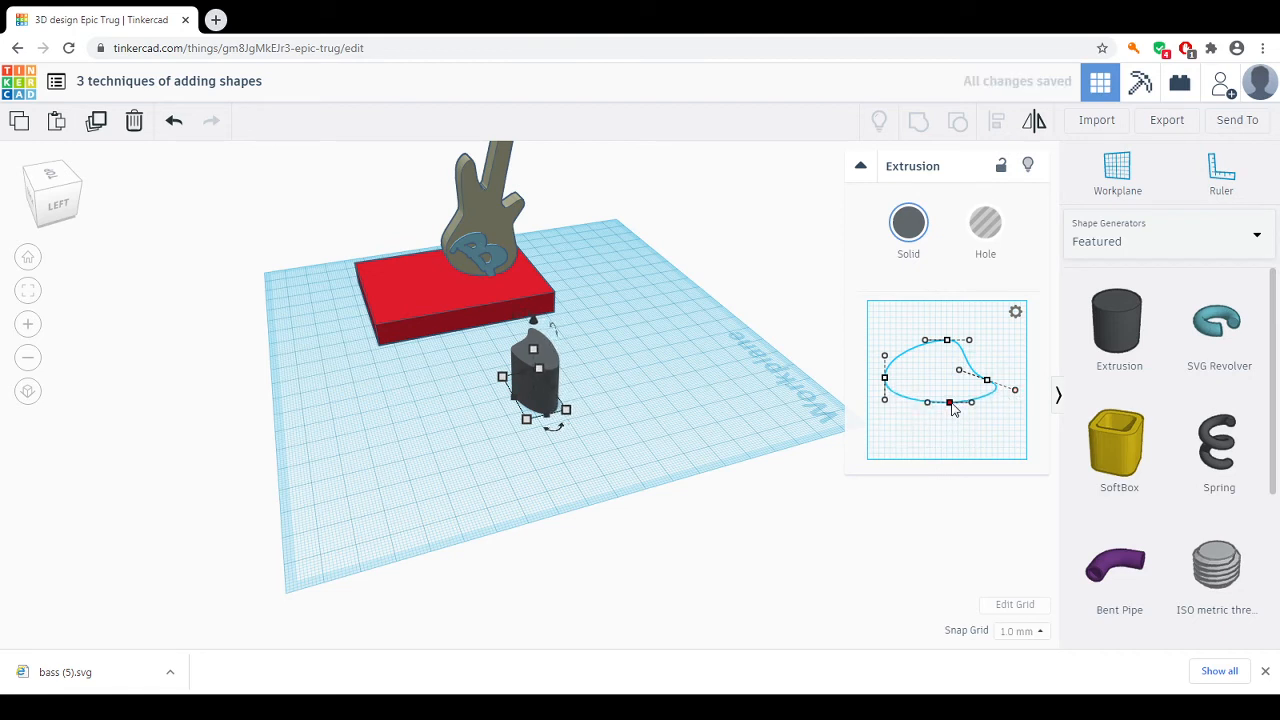
click(1016, 314)
drag(971, 403, 941, 420)
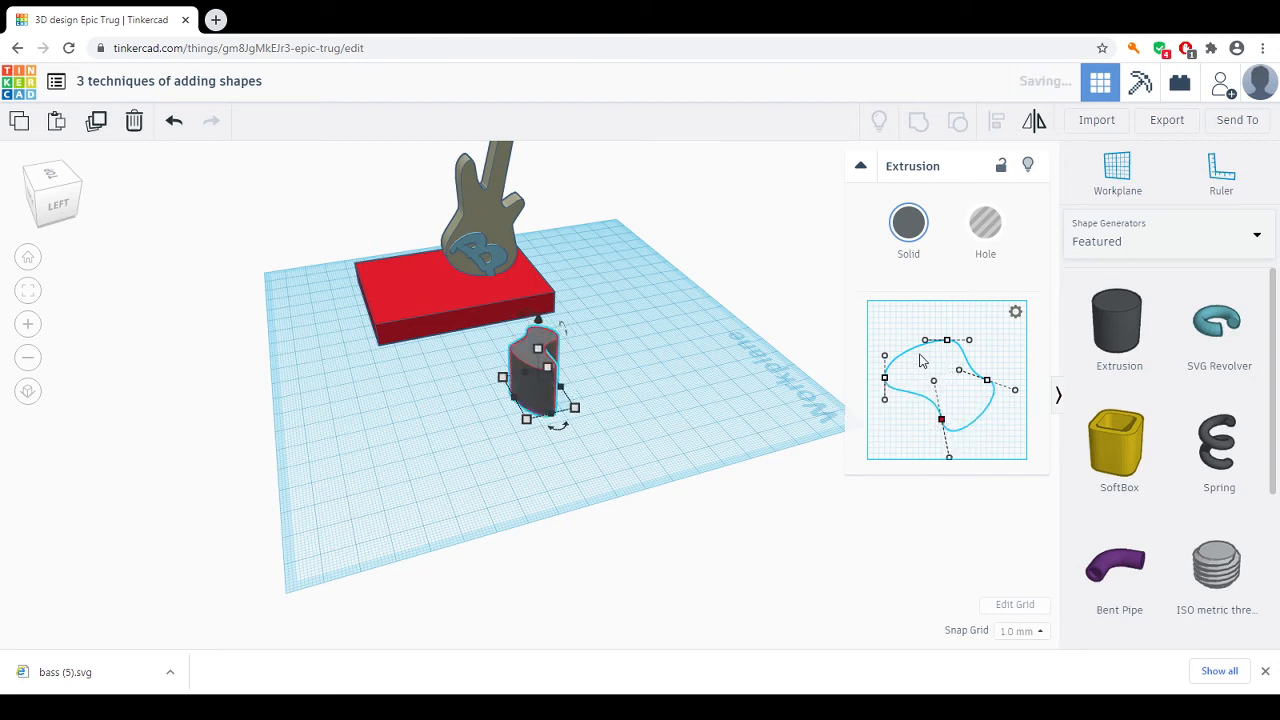
drag(947, 340, 935, 375)
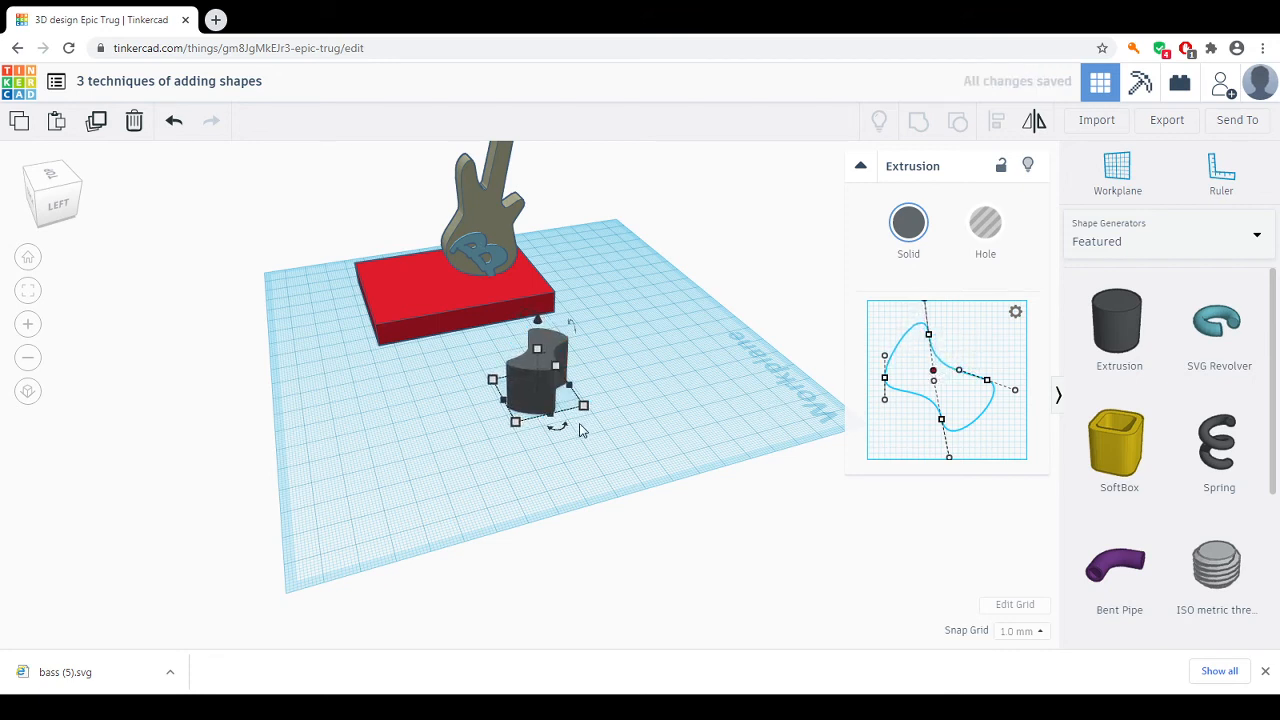
Step: Lower the Extrusion to about 7 mm high and stretch its base into a long, flat curved shape
right_drag(571, 443, 820, 309)
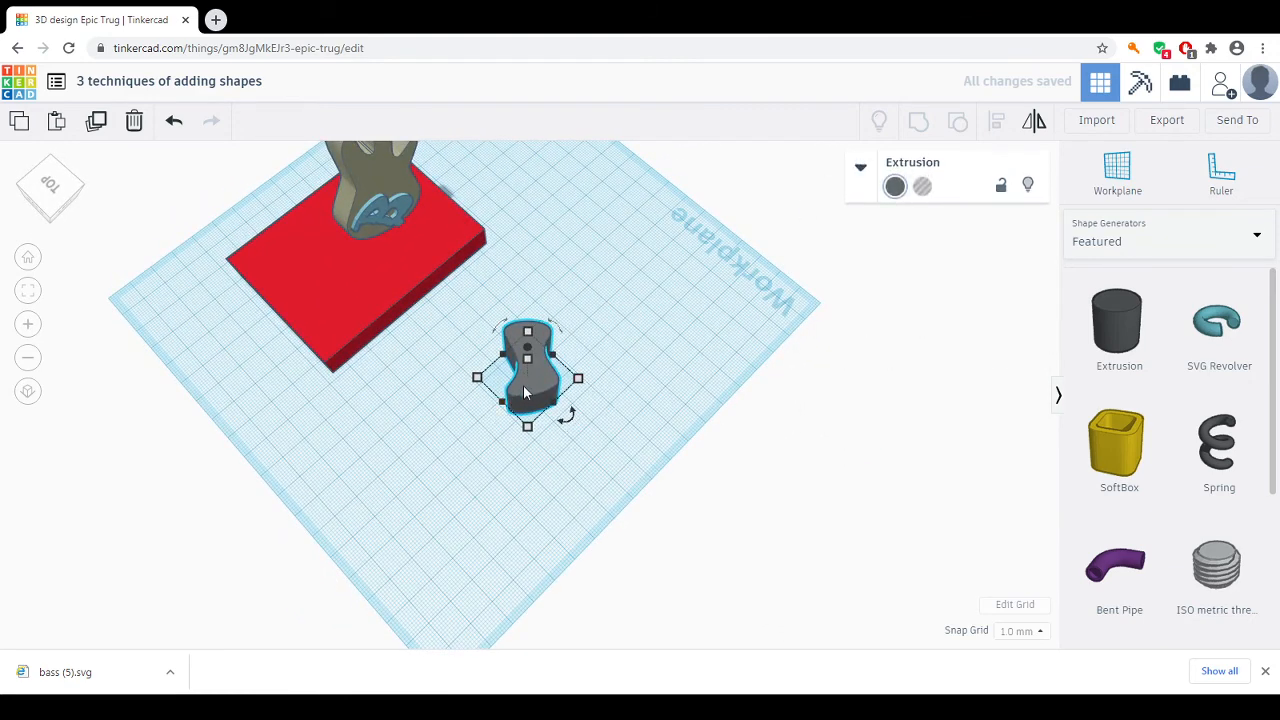
right_drag(507, 459, 522, 375)
drag(522, 366, 524, 386)
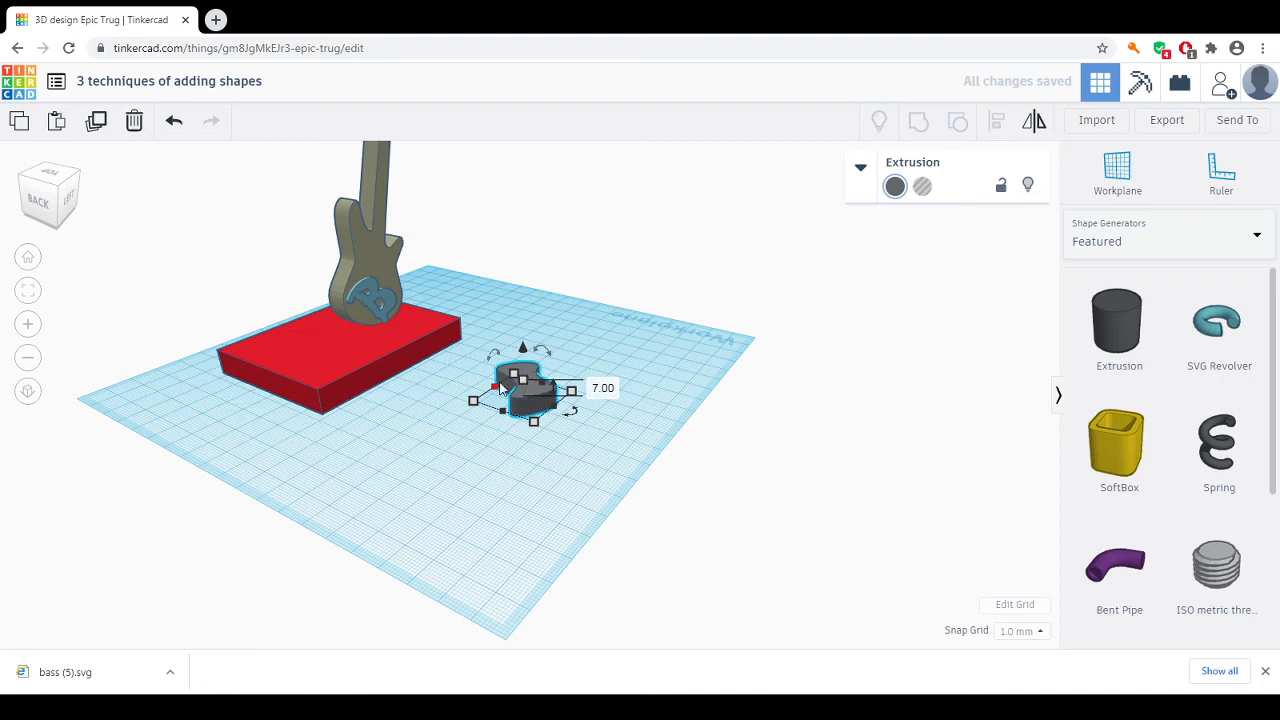
drag(536, 425, 625, 443)
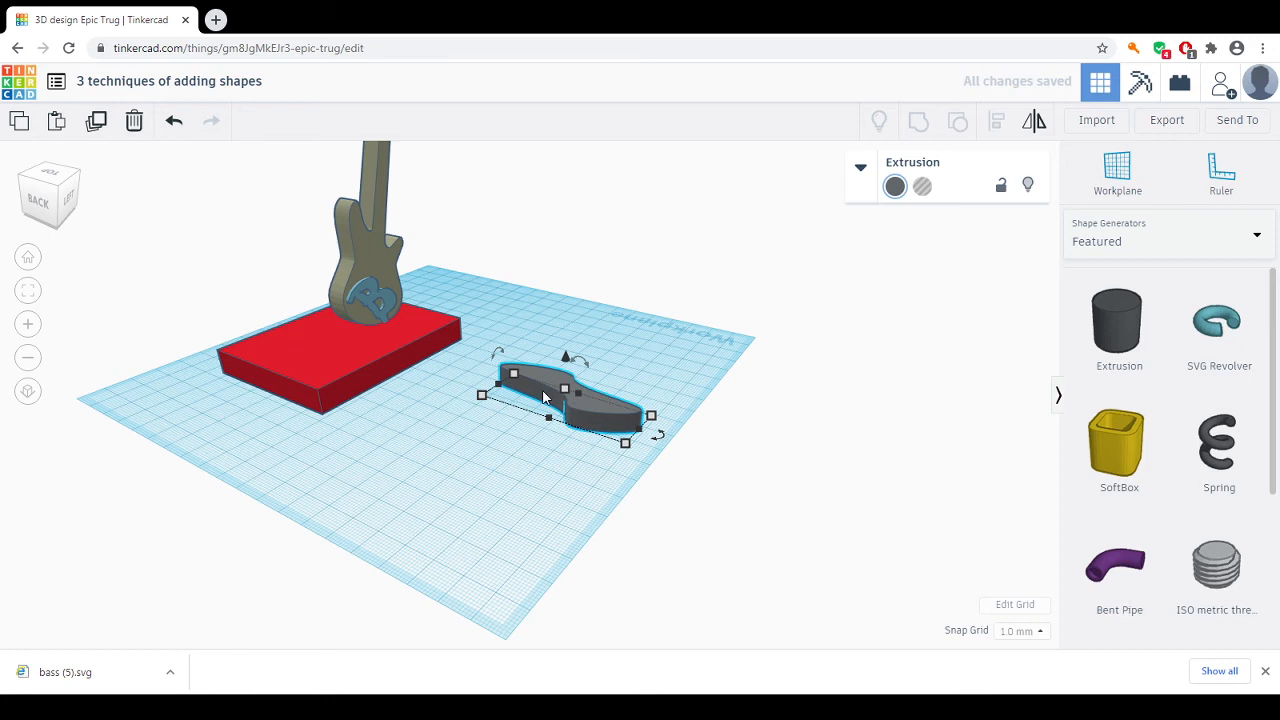
Step: Move the flat Extrusion across the workplane into the end of the red box away from the guitar
key(Down)
key(Down)
key(Down)
key(Down)
key(Down)
key(Down)
key(Down)
key(Down)
key(Down)
key(Down)
key(Down)
key(Down)
key(Down)
key(Down)
key(Down)
key(Down)
key(Down)
key(Down)
key(Down)
key(Down)
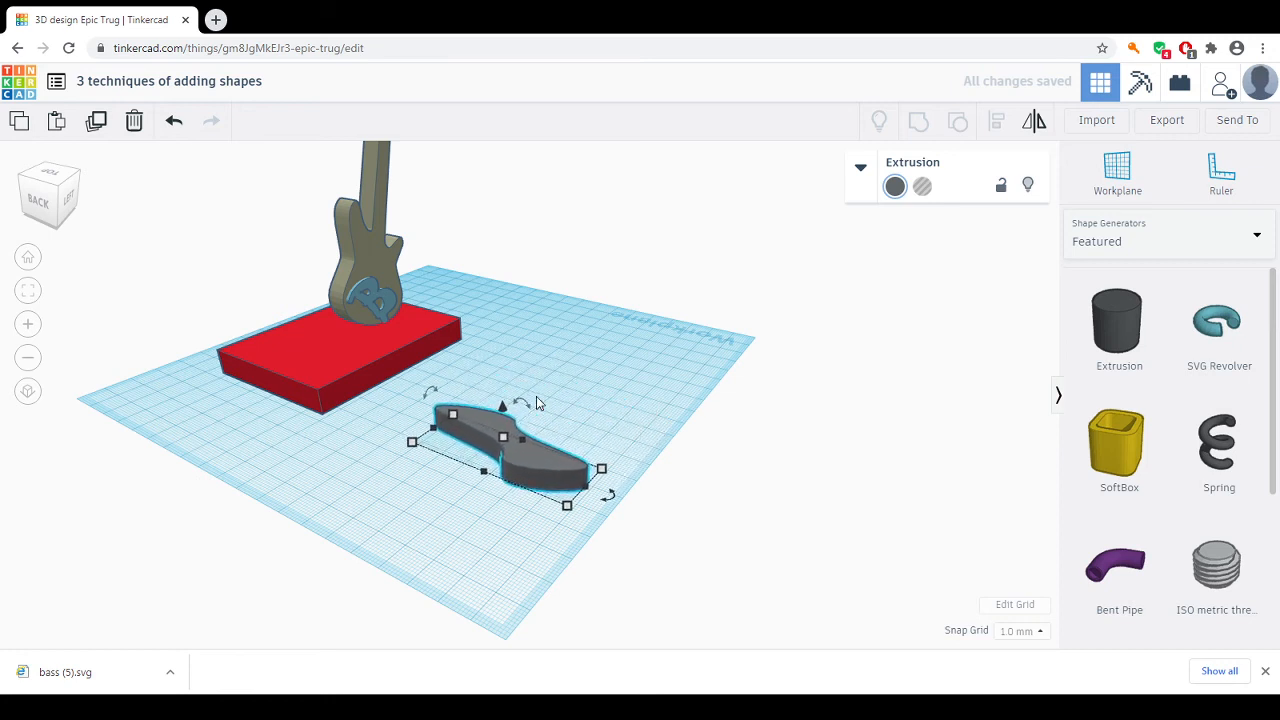
key(Left)
key(Left)
key(Left)
key(Left)
key(Left)
key(Left)
key(Left)
key(Left)
key(Left)
key(Left)
key(Left)
key(Left)
key(Left)
key(Left)
key(Left)
key(Left)
key(Left)
key(Left)
key(Left)
key(Left)
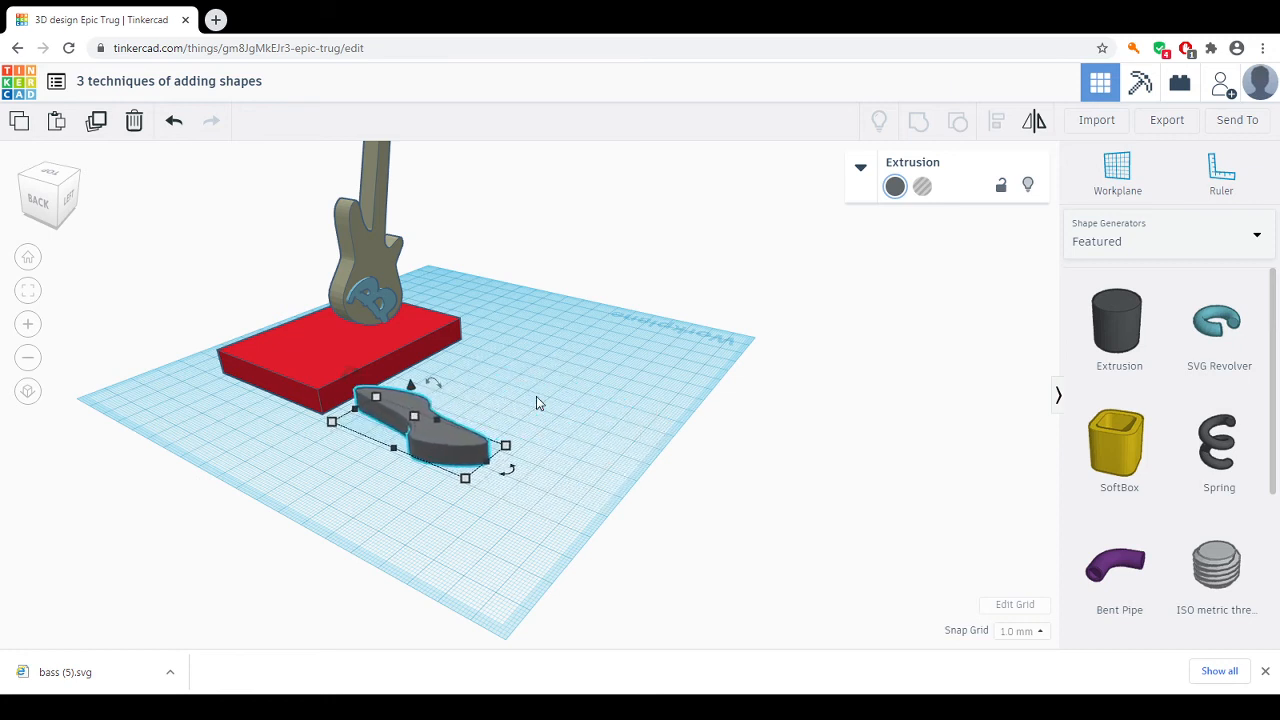
key(Left)
key(Left)
key(Left)
key(Left)
key(Left)
key(Left)
key(Left)
key(Left)
key(Left)
key(Left)
key(Left)
key(Left)
key(Left)
key(Left)
key(Left)
key(Left)
key(Left)
key(Left)
key(Left)
key(Left)
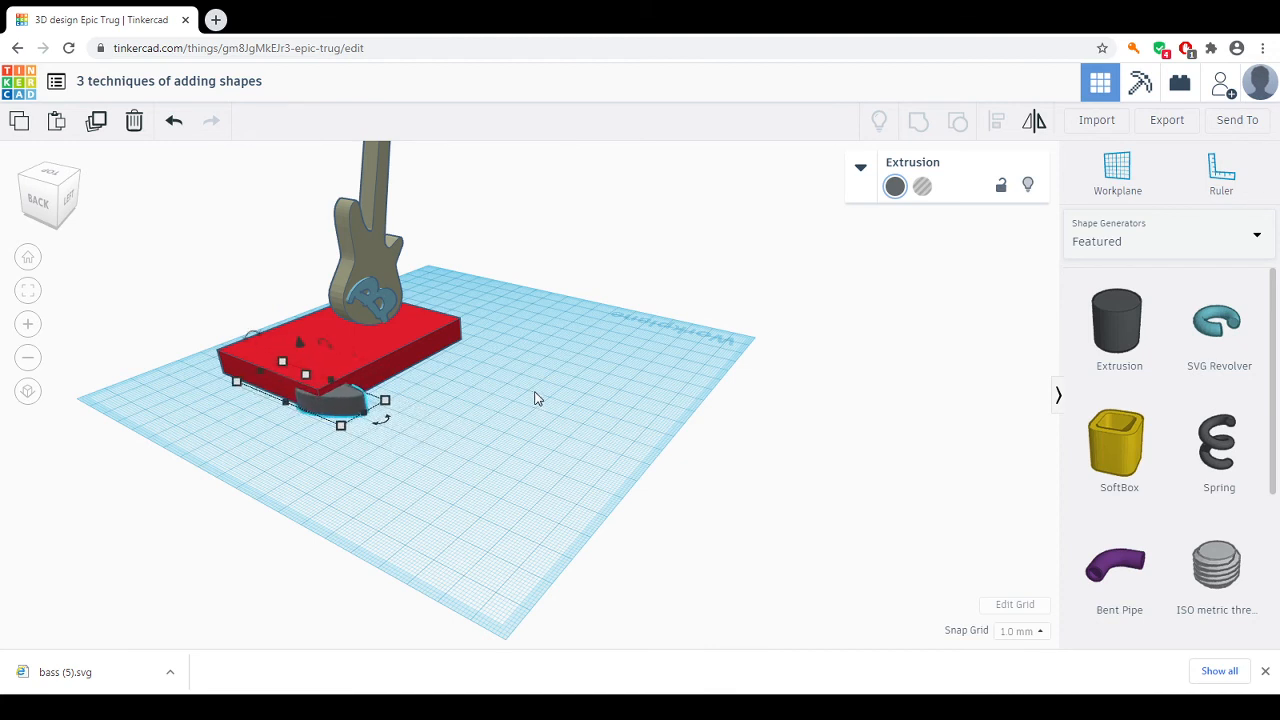
key(Left)
key(Left)
key(Left)
key(Left)
key(Left)
key(Left)
key(Left)
key(Left)
key(Left)
key(Left)
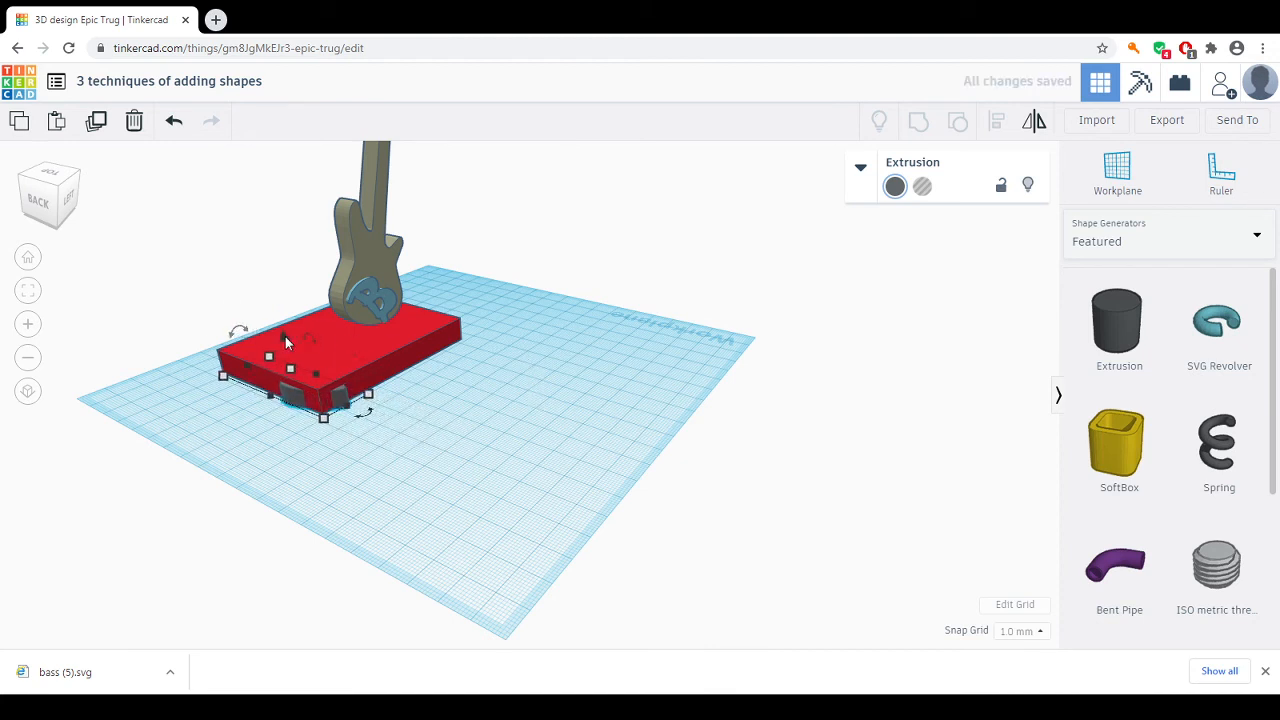
Step: Raise the Extrusion about 10 mm above the workplane and shift it slightly outward at the end of the red box
drag(284, 337, 283, 318)
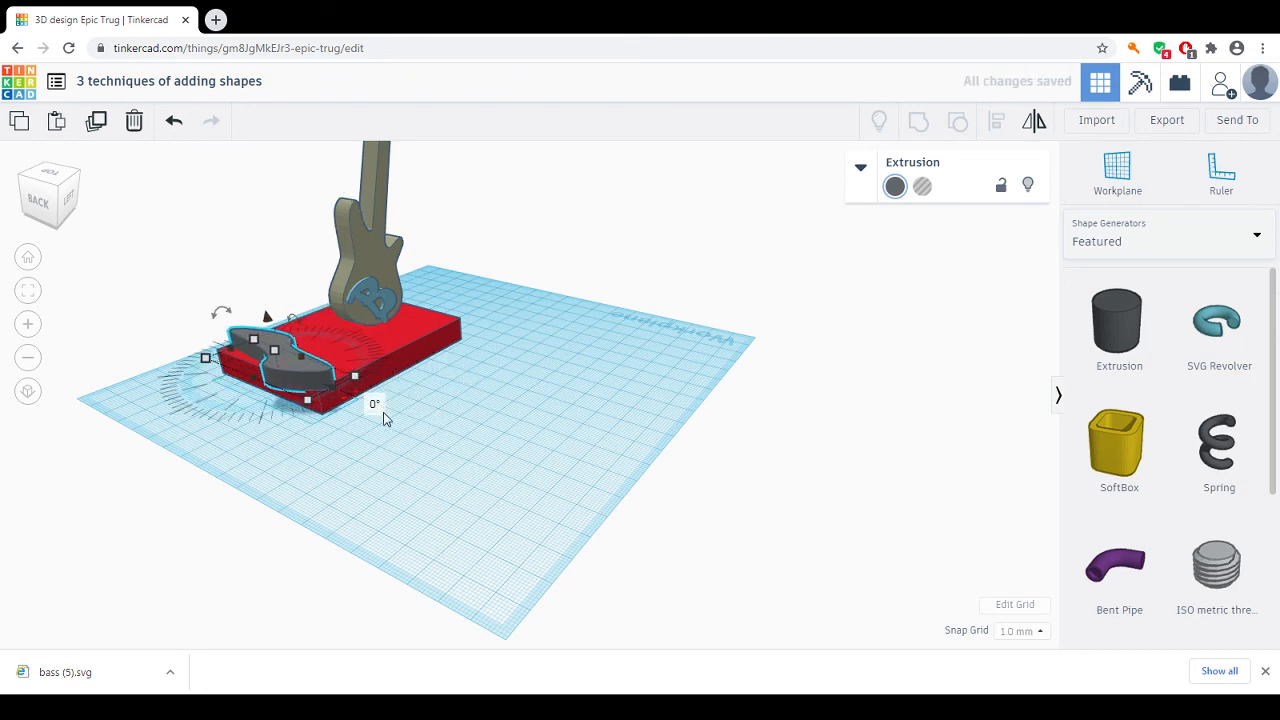
right_drag(383, 411, 323, 460)
scroll(341, 354, down, 4)
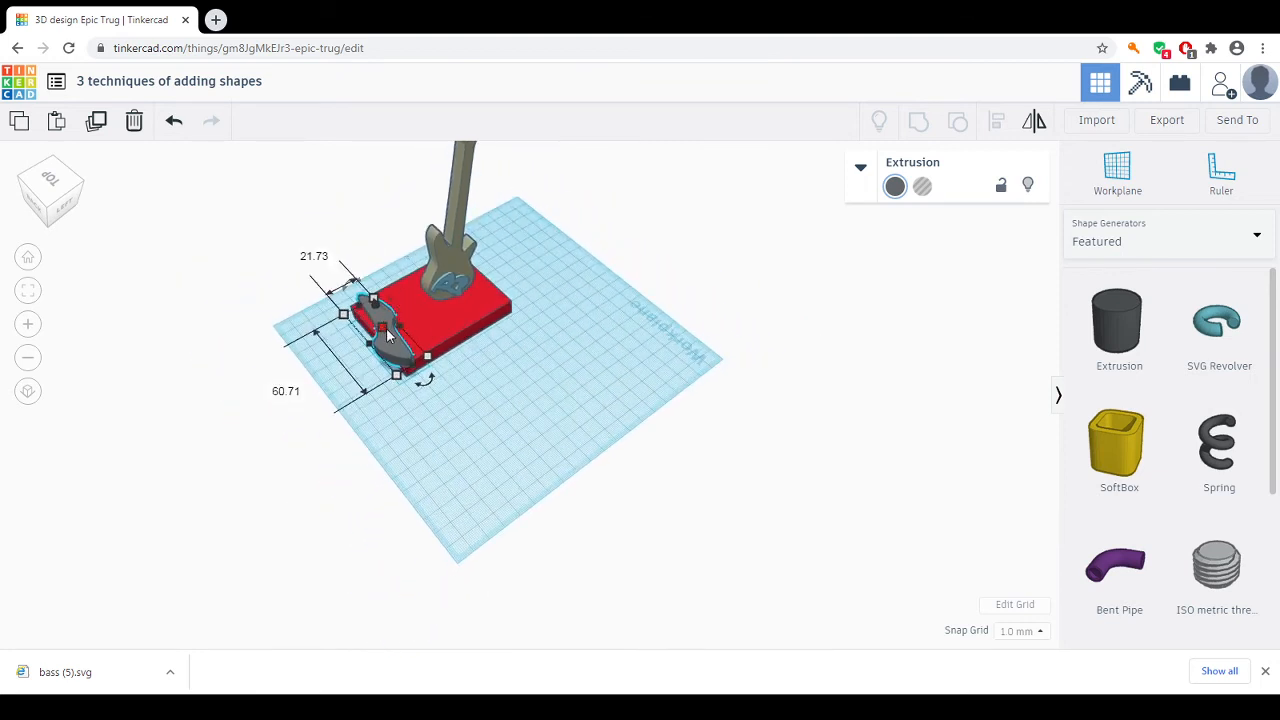
drag(386, 333, 392, 337)
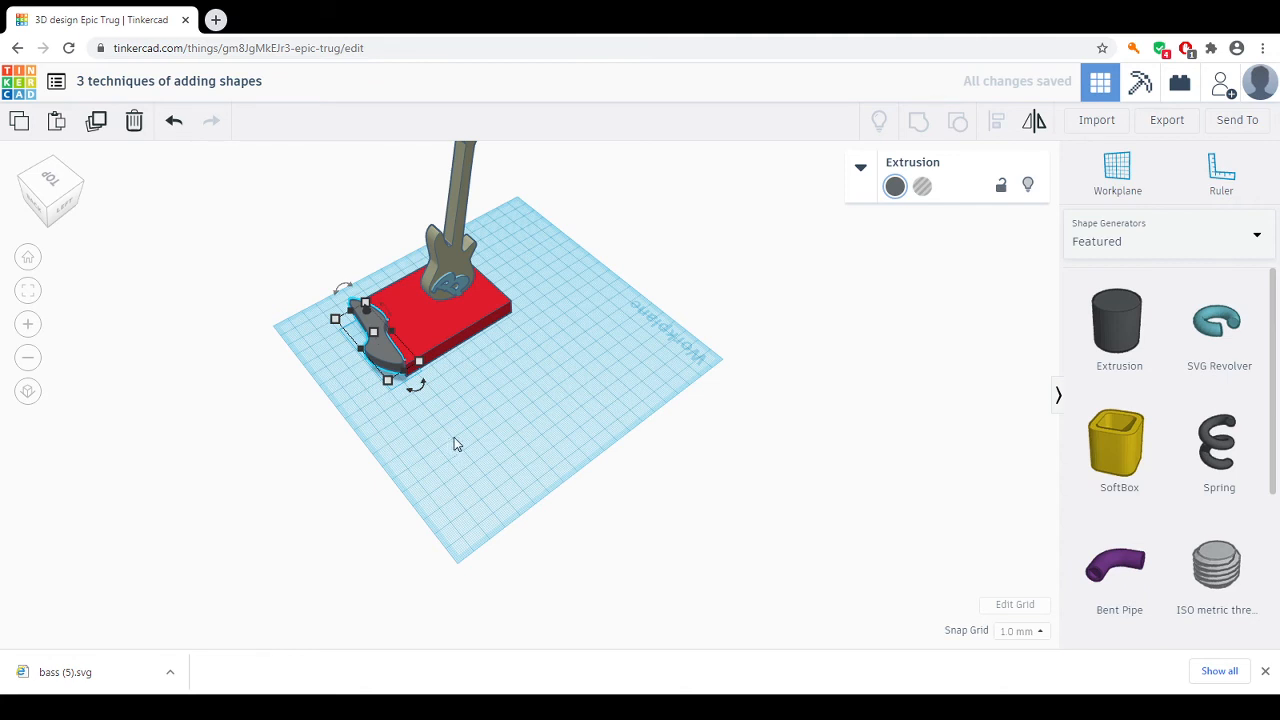
Step: Enlarge the Extrusion's base to about 66.7 by 23.7 mm from its outer corner
right_drag(454, 437, 390, 435)
scroll(421, 397, up, 2)
right_drag(393, 490, 368, 467)
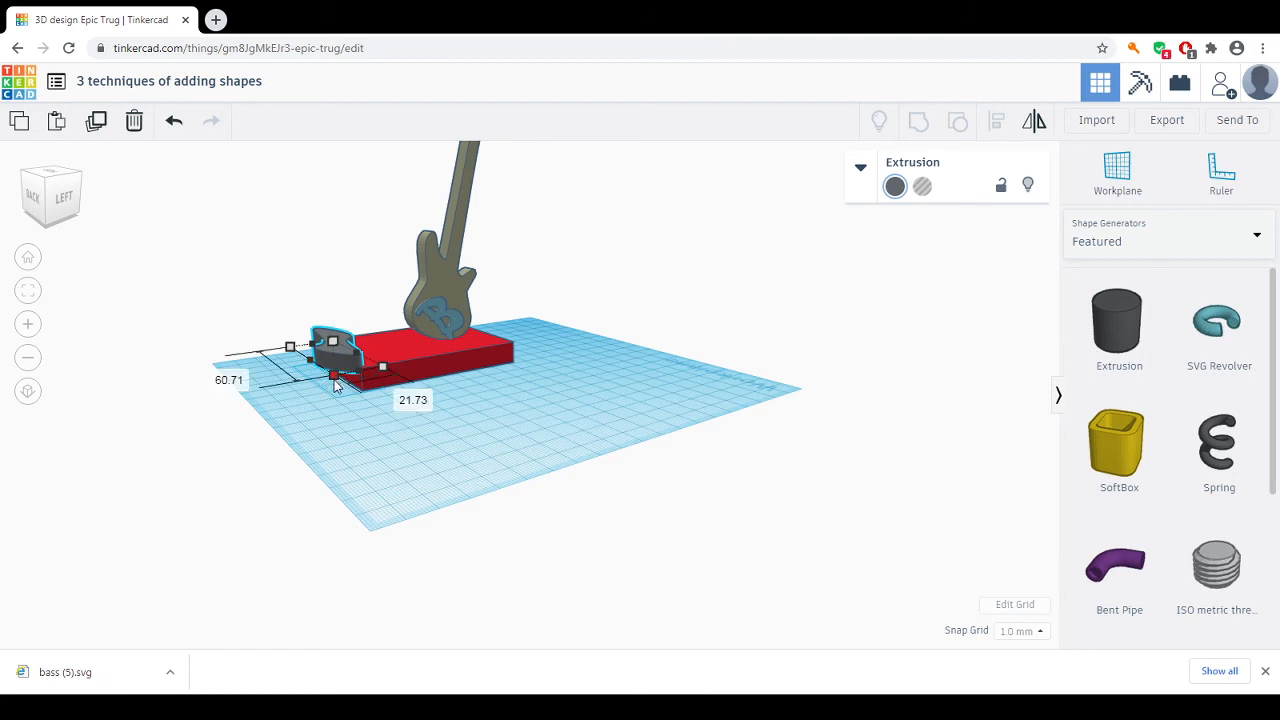
drag(337, 386, 338, 387)
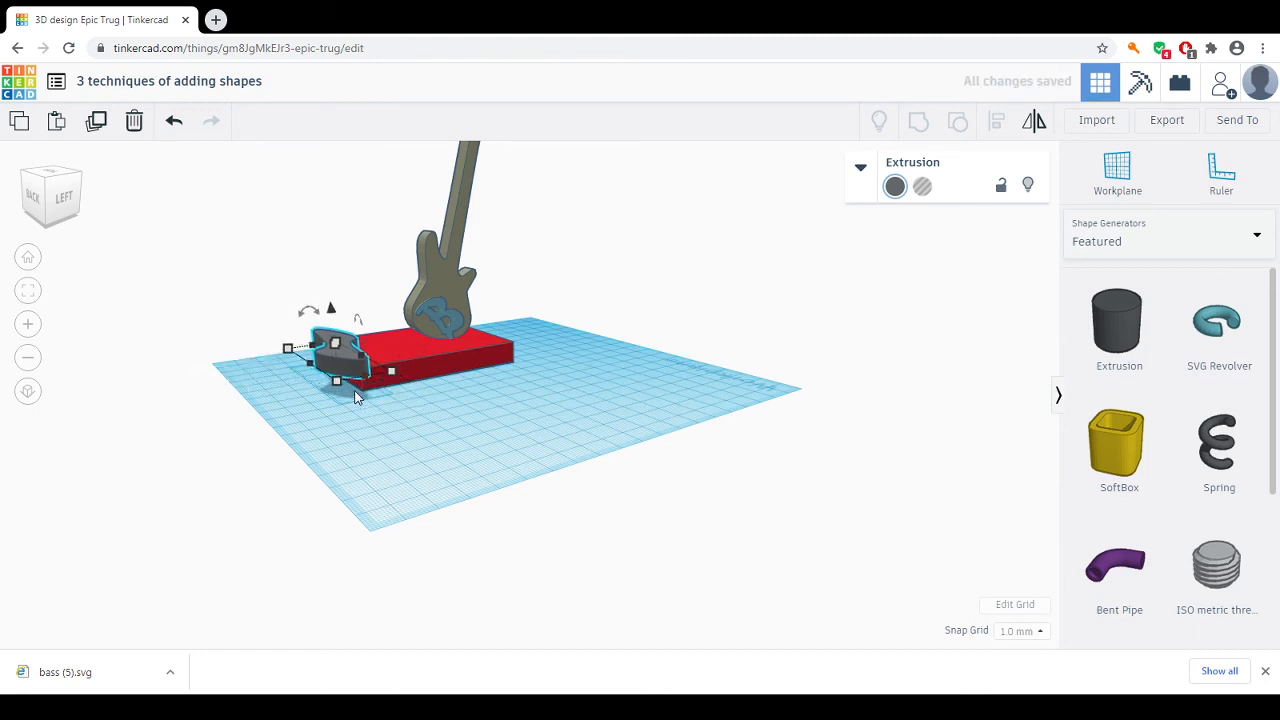
Step: Lower the Extrusion onto the workplane by setting its elevation to 0
drag(331, 310, 331, 324)
click(478, 380)
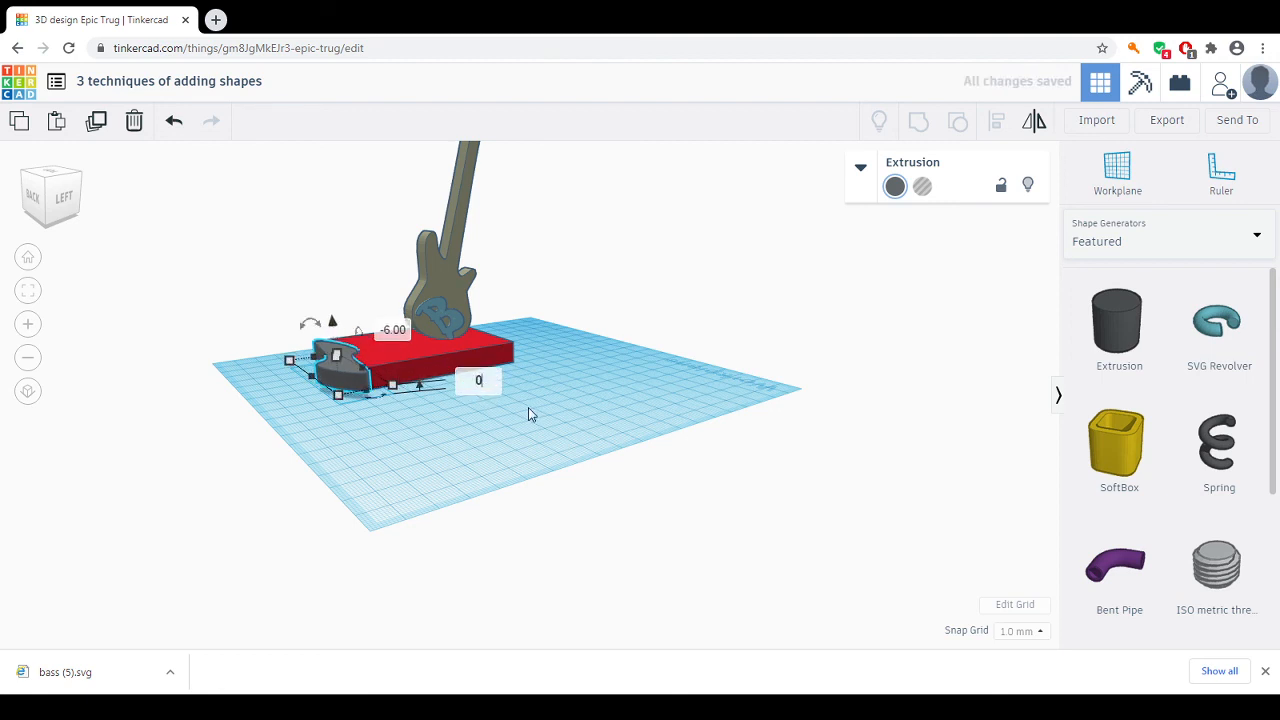
text(0)
key(Return)
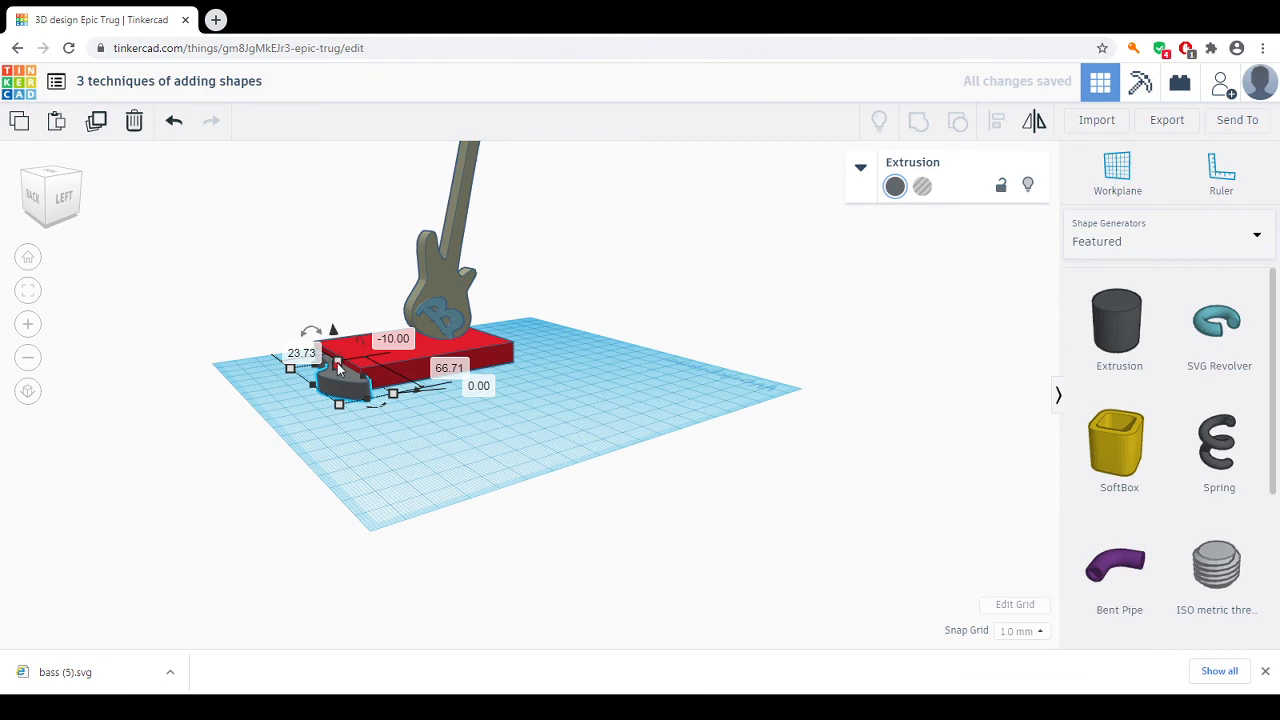
Step: Increase the Extrusion's height so its upper face rises to slightly above the red box
scroll(307, 369, up, 3)
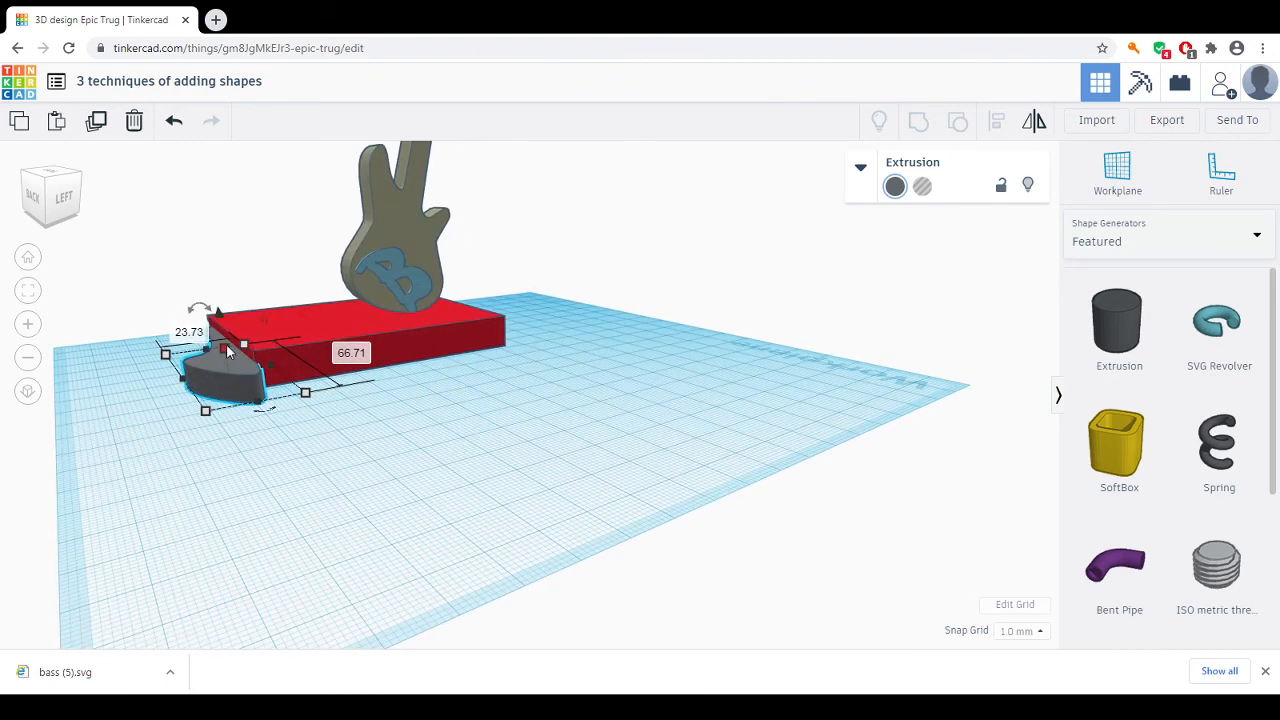
drag(225, 346, 231, 323)
right_drag(266, 434, 333, 444)
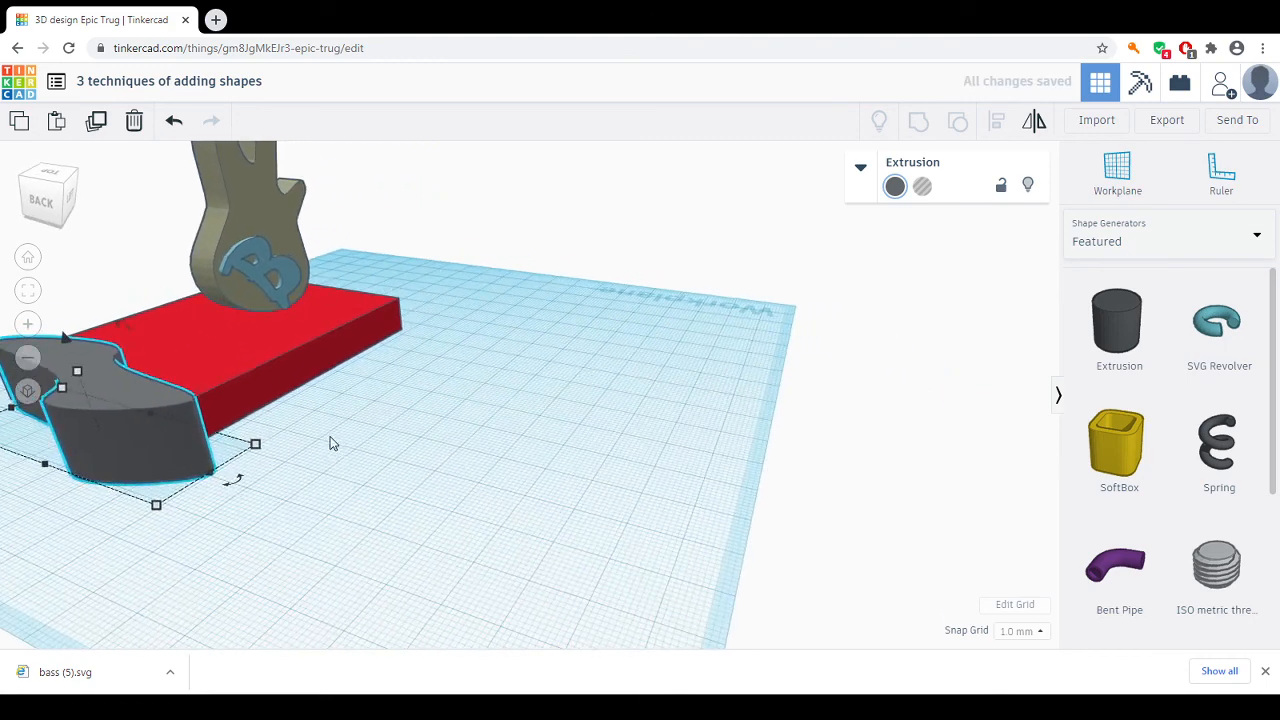
scroll(148, 441, down, 5)
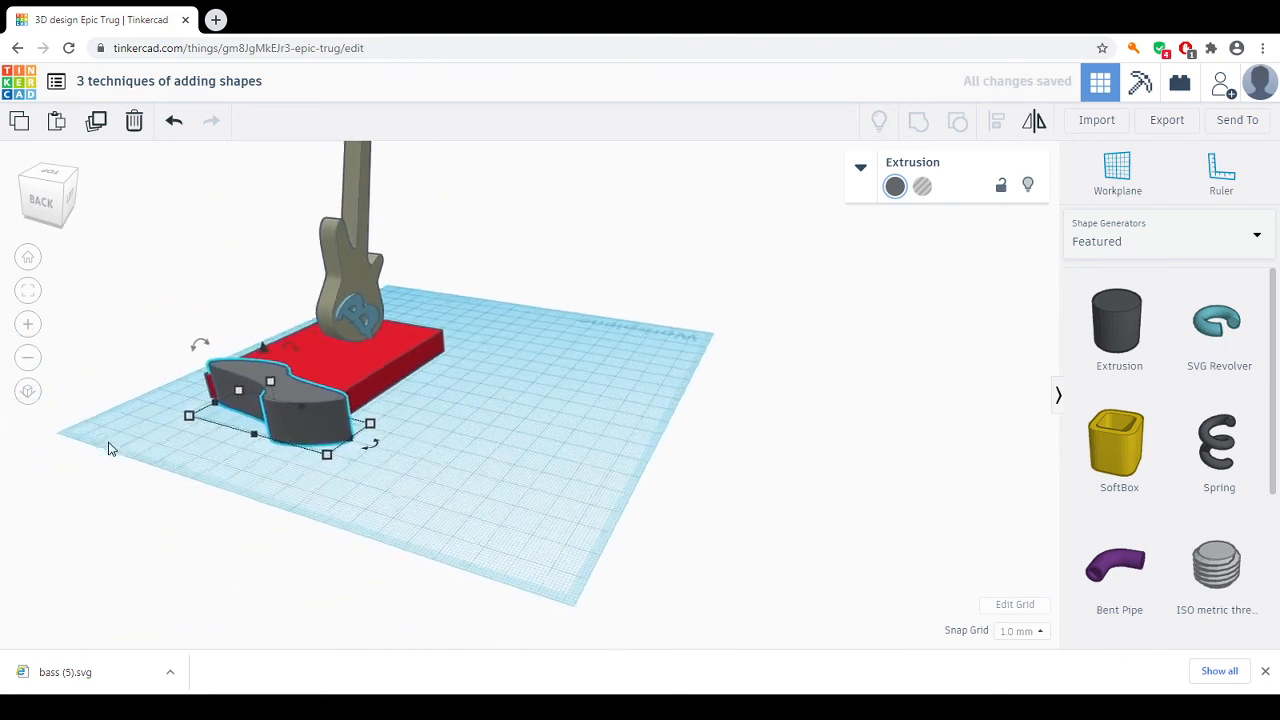
Step: Nudge the Extrusion sideways along the end of the red box to roughly centre it across the box's width
key(Left)
key(Left)
key(Left)
key(Left)
key(Left)
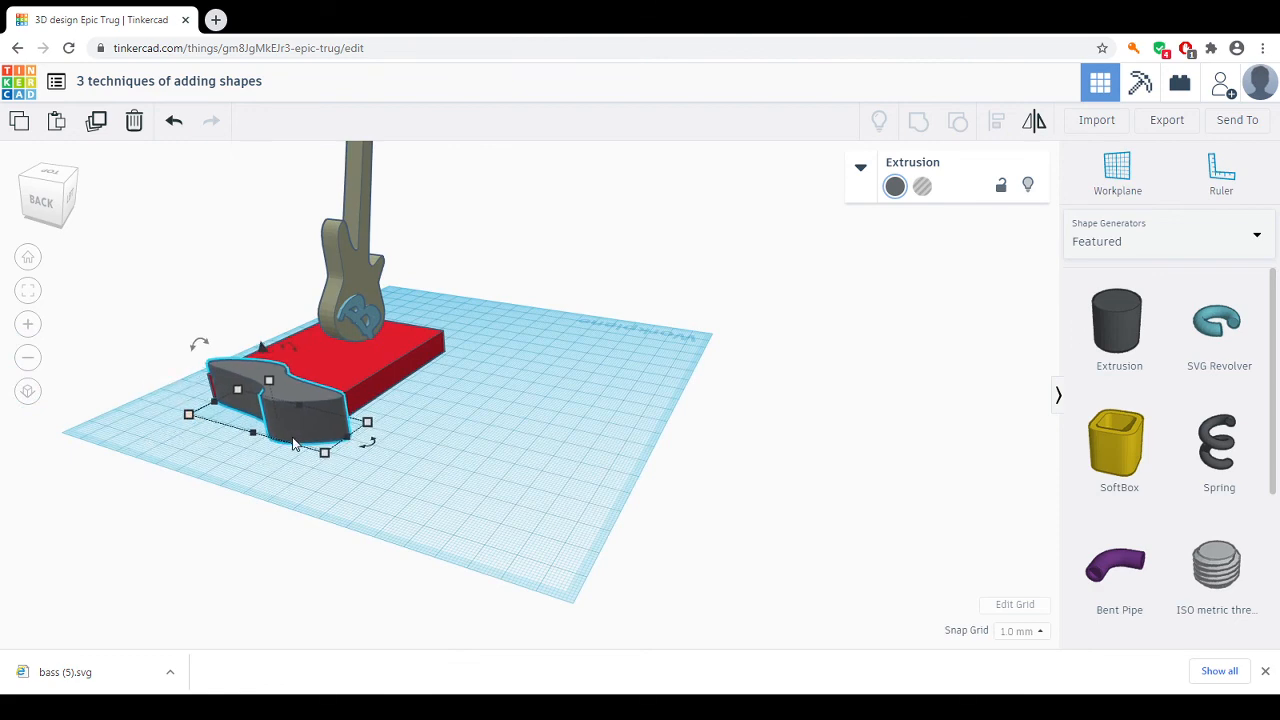
Step: Try aligning the red box and the Extrusion by their centres along both the width and the length
right_drag(294, 446, 331, 437)
click(321, 514)
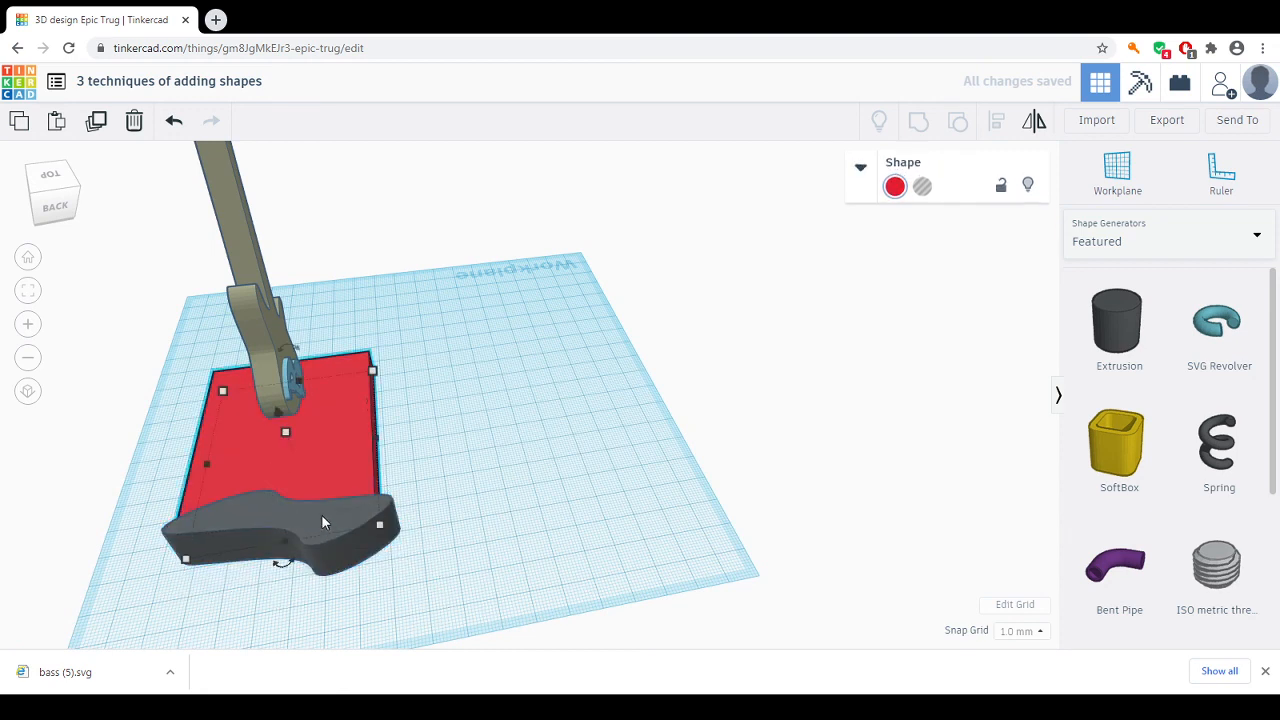
shift+click(329, 556)
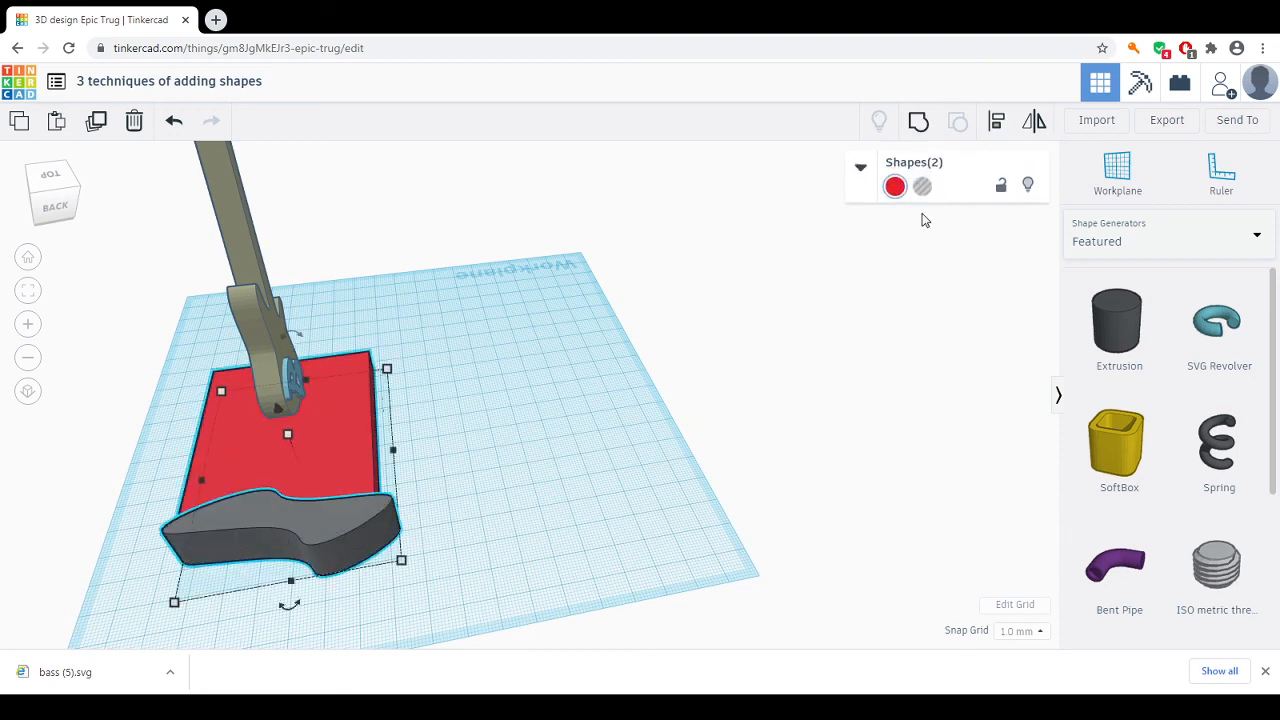
click(996, 121)
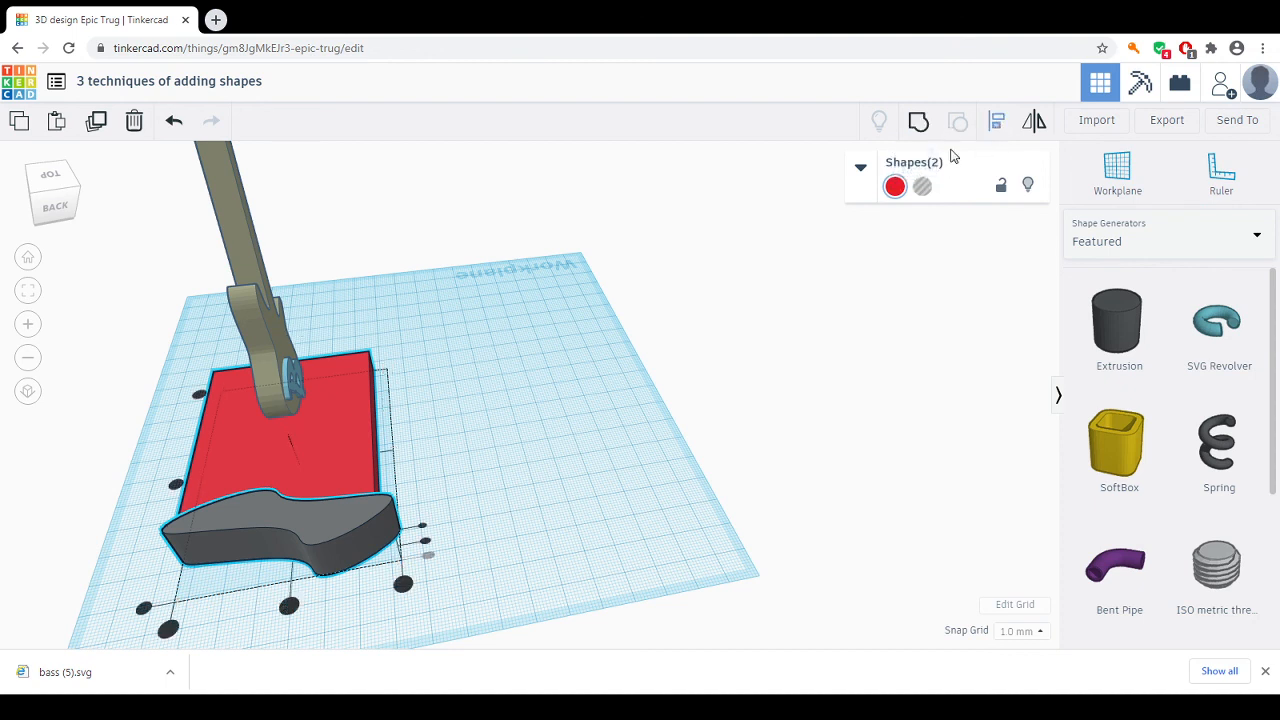
click(290, 607)
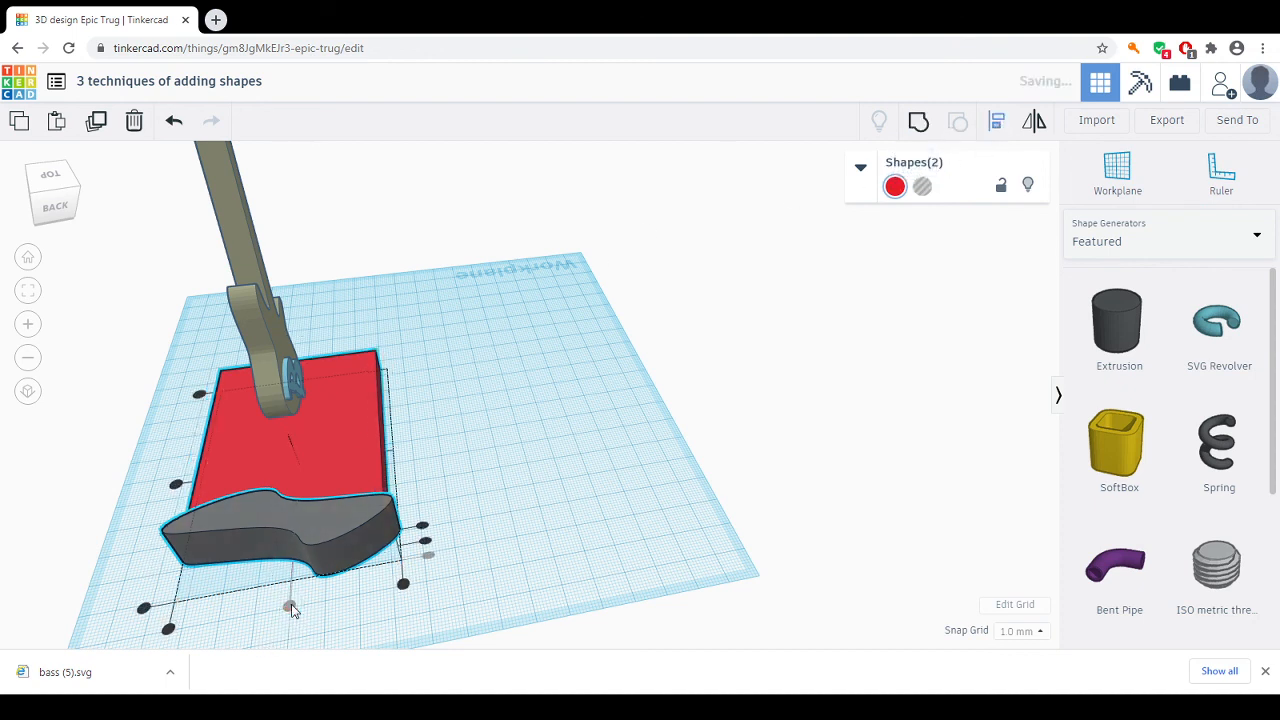
click(175, 485)
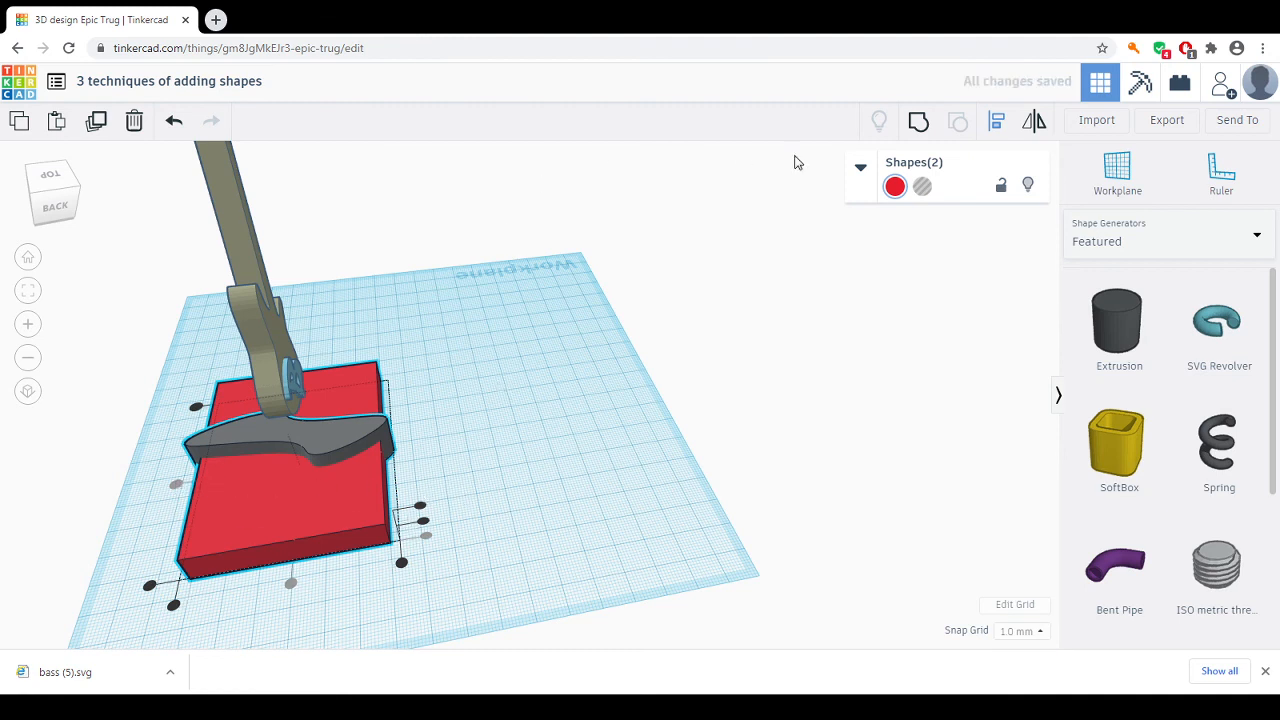
Step: Undo the centre alignments of the box and Extrusion, keeping the Extrusion's nudged position
click(174, 120)
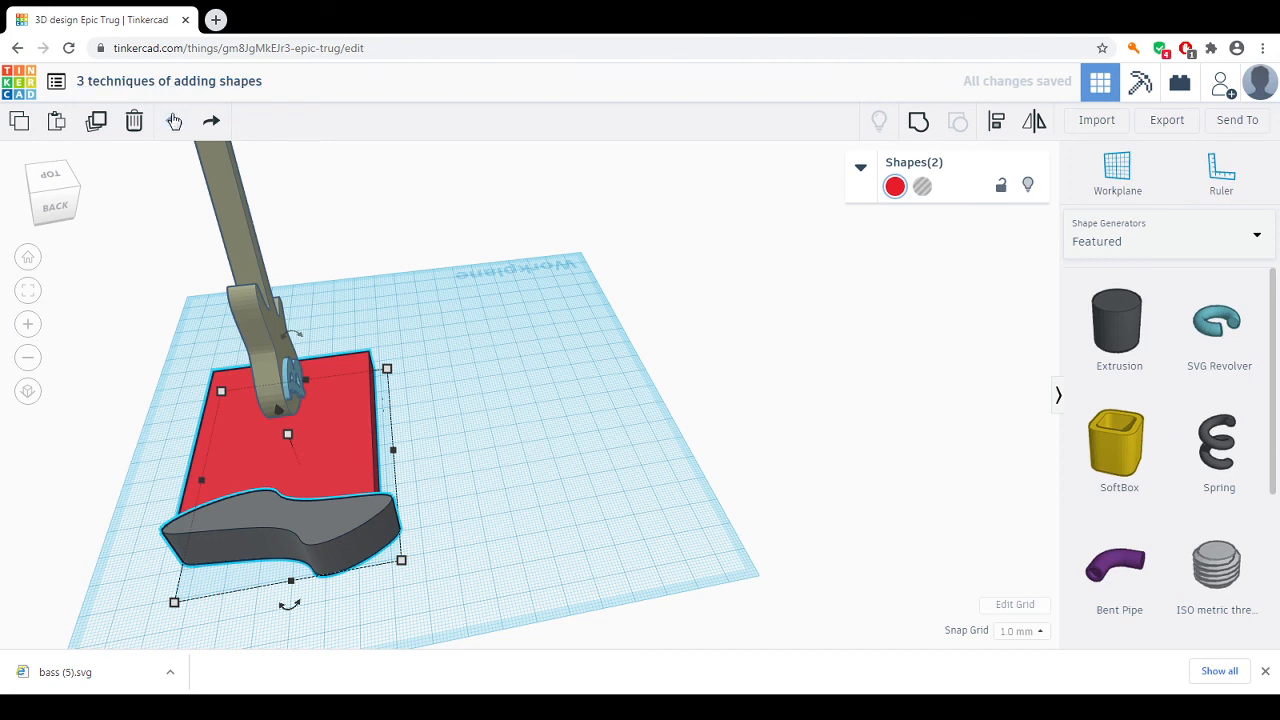
click(174, 120)
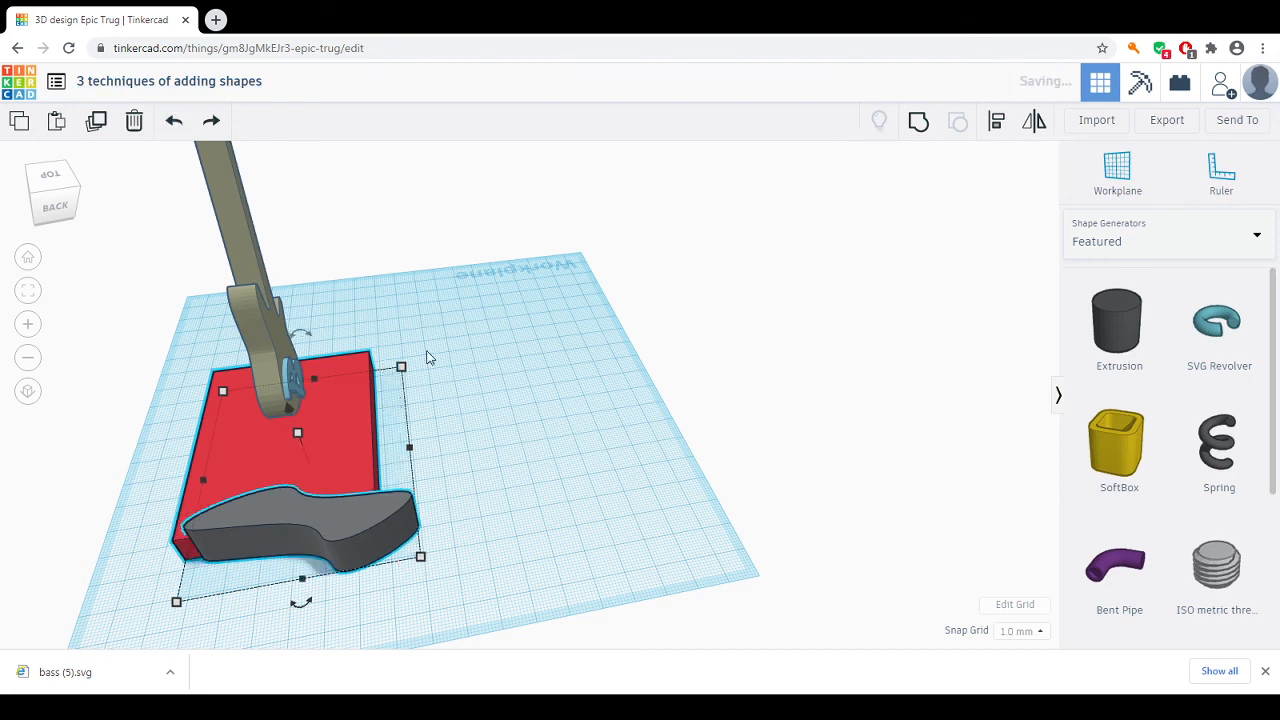
click(210, 121)
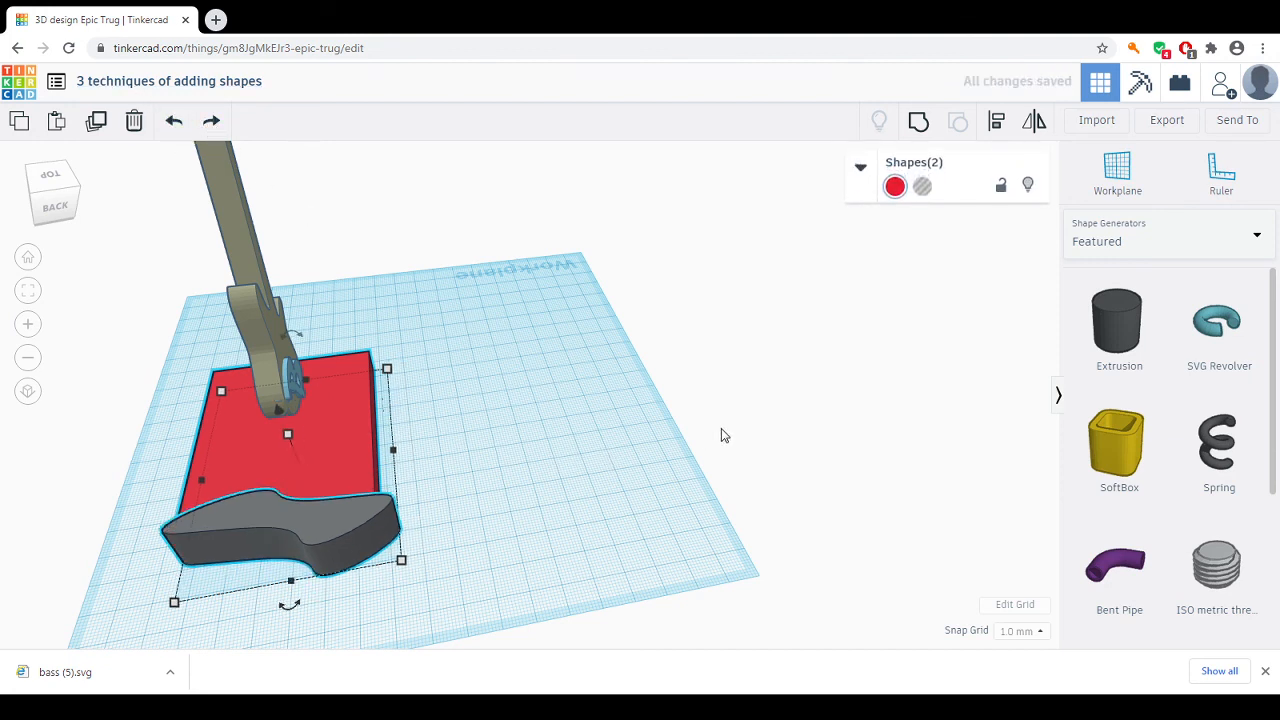